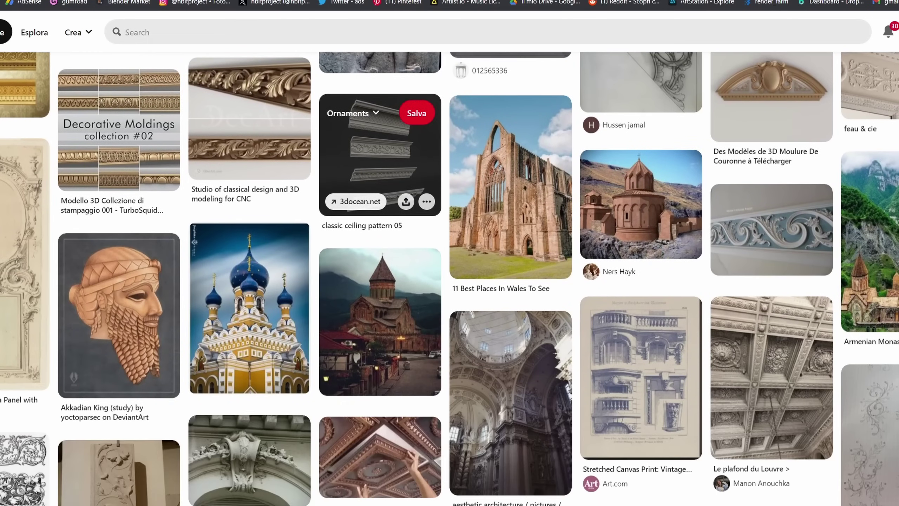
scroll(380, 182, down, 2)
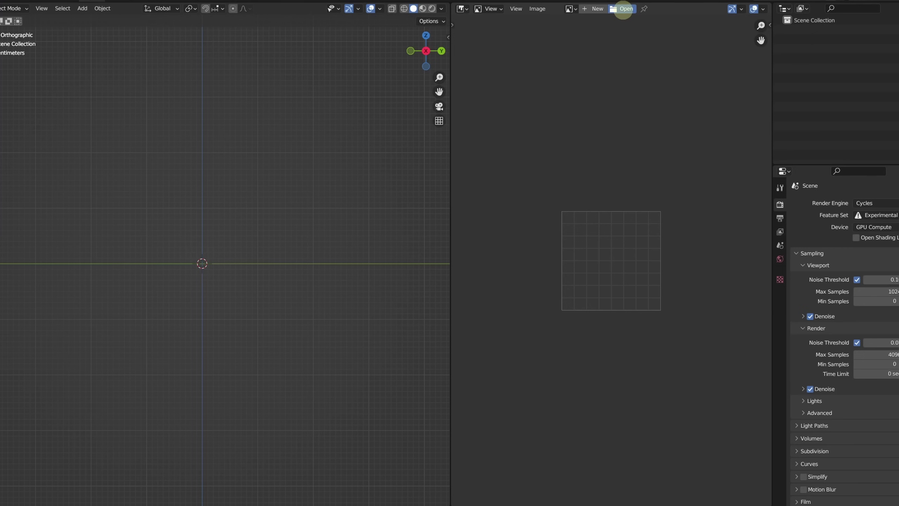
Step: Load stpaul.jpg from the references folder into the Image Editor as the photo reference
click(624, 9)
double_click(428, 175)
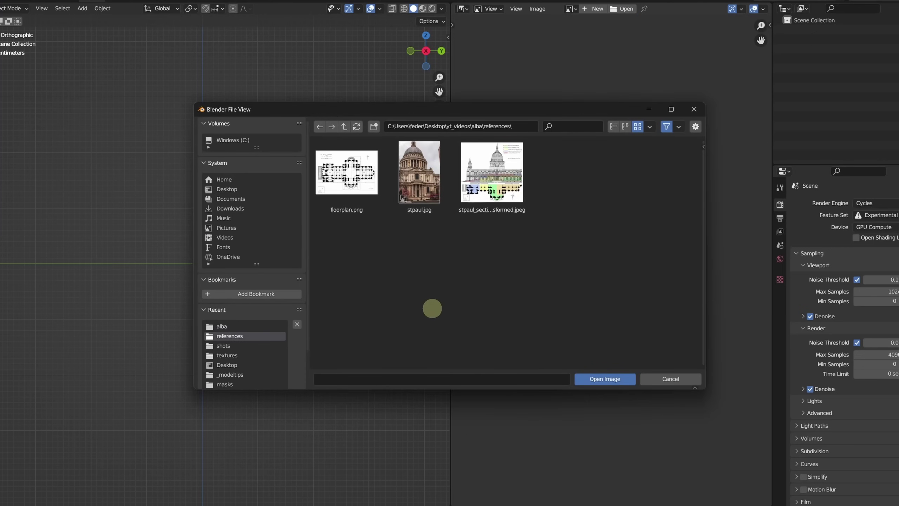
double_click(422, 180)
scroll(631, 278, up, 1)
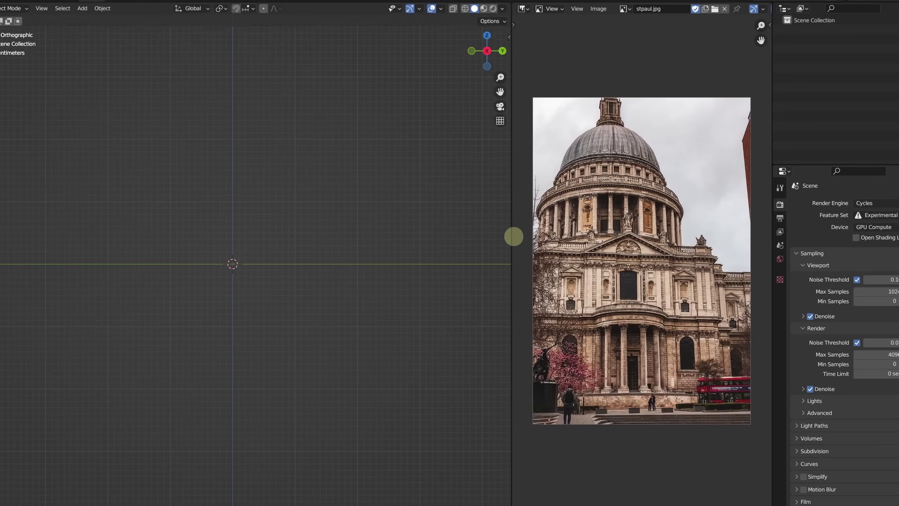
Step: Widen the 3D view and rotate and slide the section reference image into place along Y from top view
drag(450, 247, 521, 234)
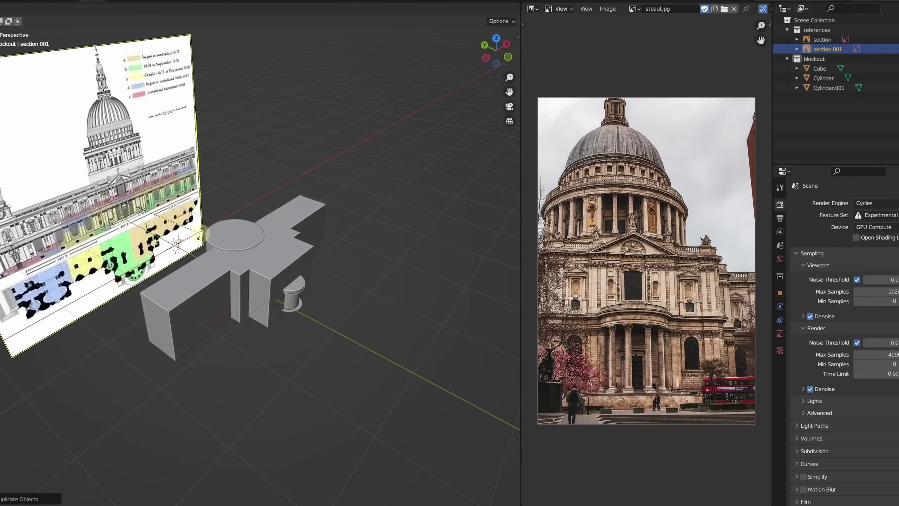
click(202, 232)
click(496, 39)
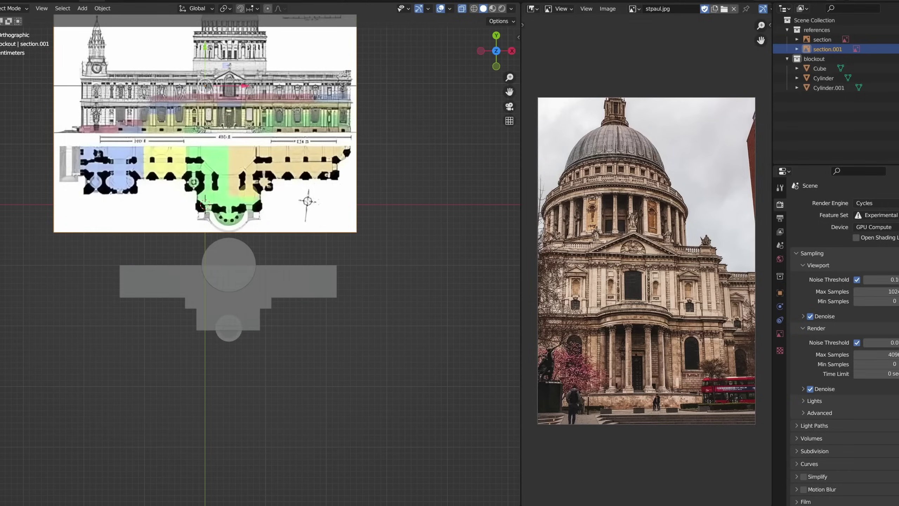
key(g)
key(y)
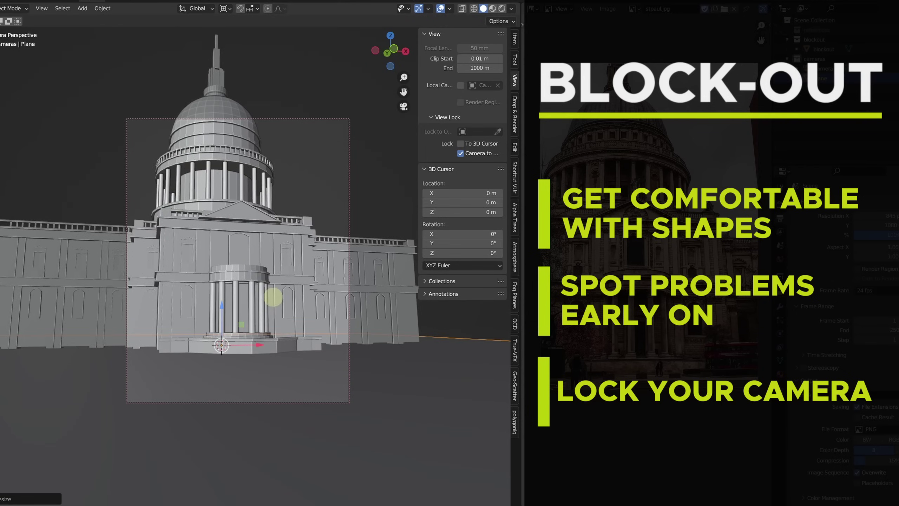
Step: Frame the cathedral larger through the camera, return to front view and note its 111 m height online
mouse_move(274, 299)
middle_down()
mouse_move(282, 311)
mouse_move(255, 287)
mouse_move(260, 298)
mouse_move(258, 280)
mouse_move(240, 280)
middle_up()
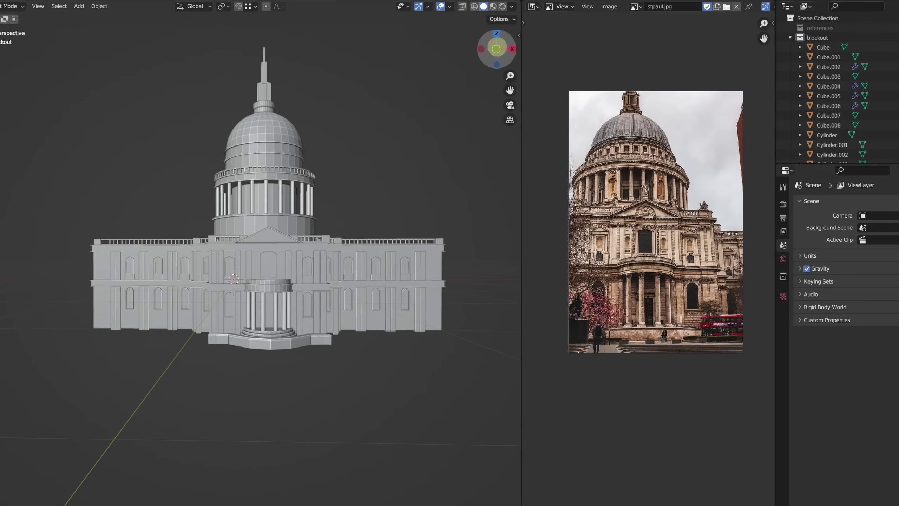
click(497, 49)
mouse_move(498, 56)
alt+middle_down()
mouse_move(424, 198)
mouse_move(394, 187)
alt+middle_up()
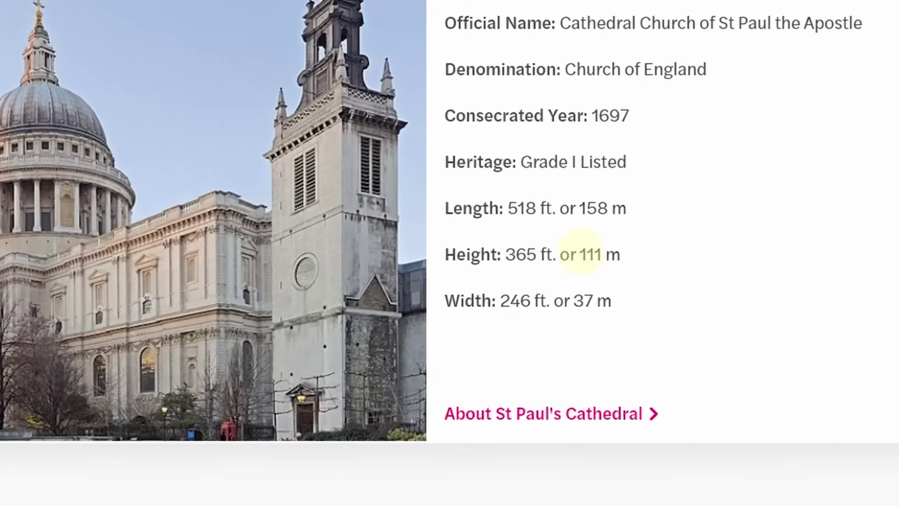
drag(580, 254, 619, 253)
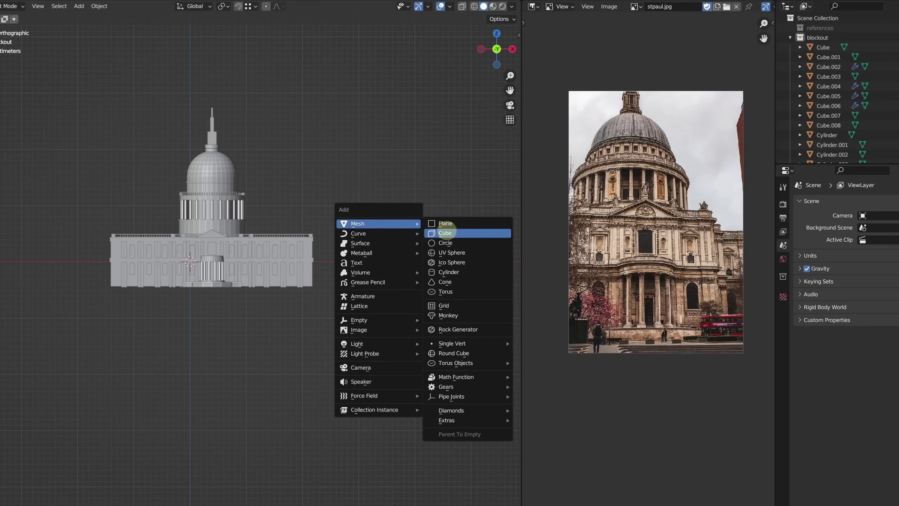
Step: Add a cube as a height gauge with Edge Length overlay and stretch it vertically along Z
click(446, 234)
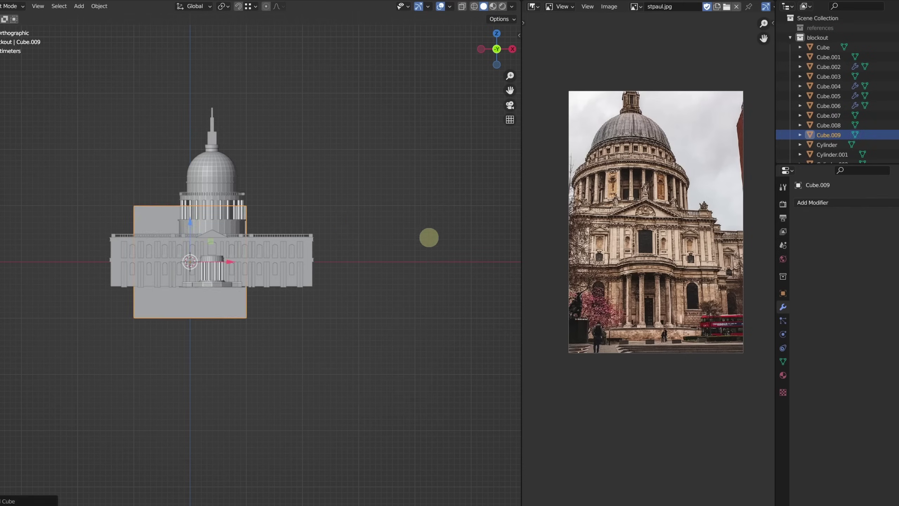
click(450, 6)
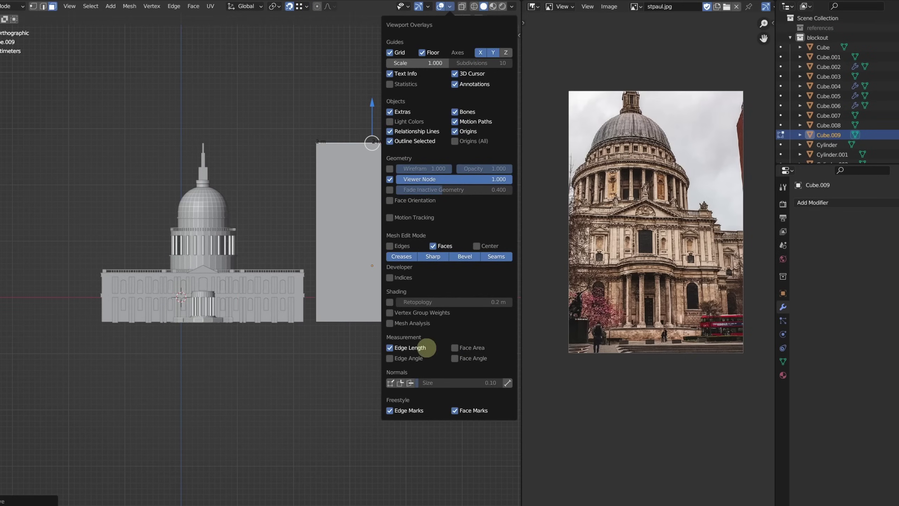
scroll(355, 316, down, 10)
key(s)
key(z)
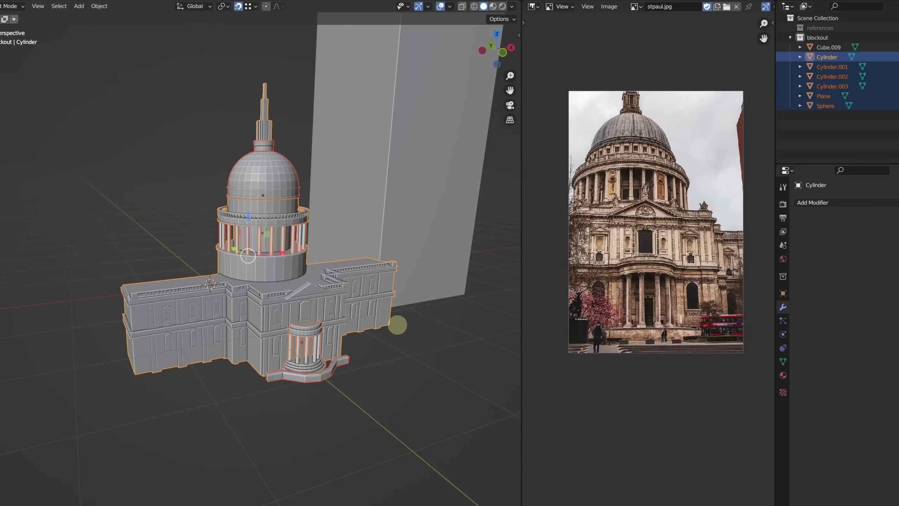
Step: Join the blockout pieces and scale them around the 3D cursor to match the measuring pole's height
key(ctrl+j)
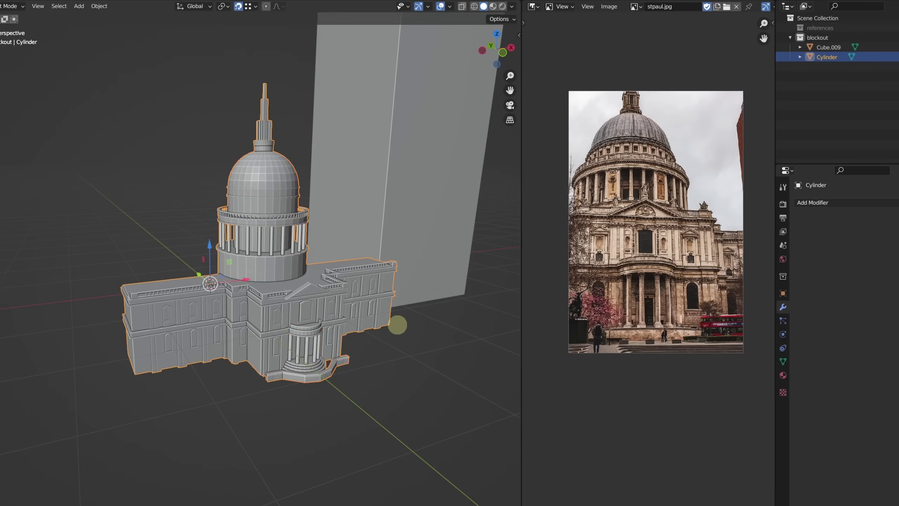
key(Tab)
key(KP_1)
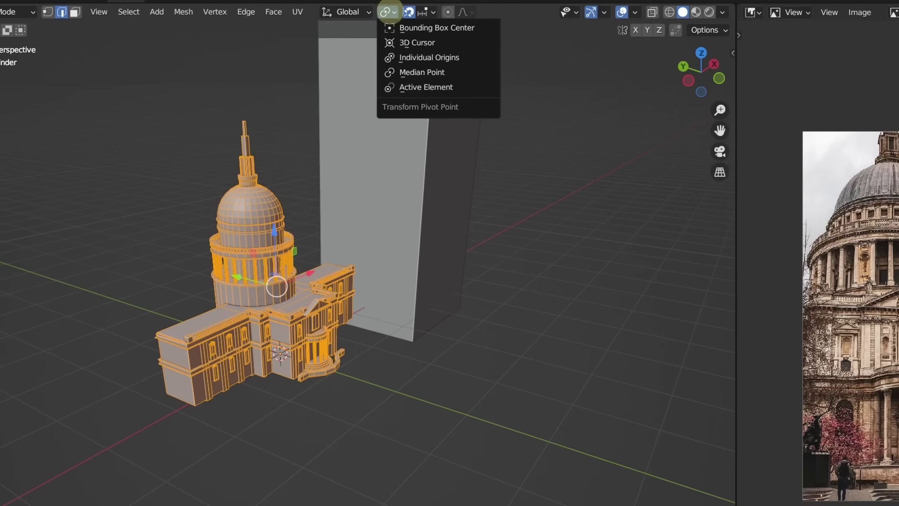
click(417, 42)
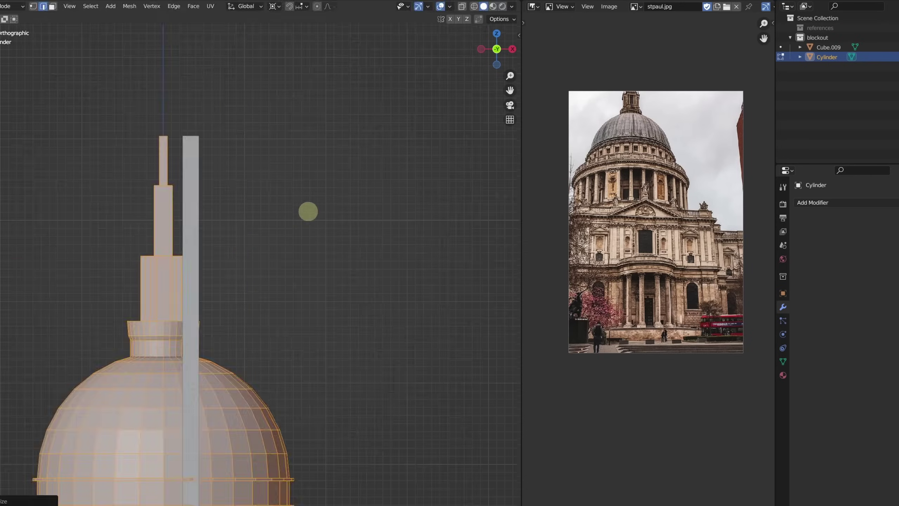
click(285, 235)
middle_drag(281, 246, 303, 254)
scroll(303, 239, up, 1)
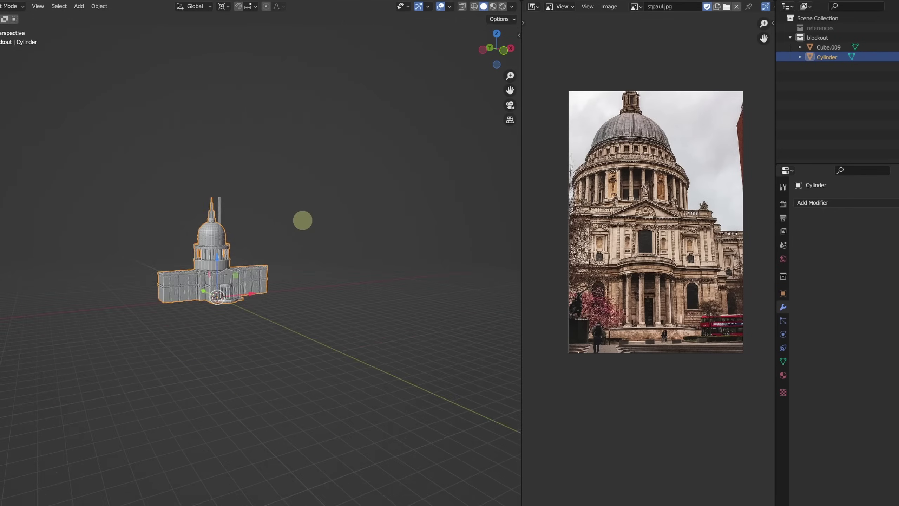
scroll(298, 223, up, 4)
scroll(282, 215, up, 4)
scroll(285, 207, up, 1)
scroll(291, 205, down, 3)
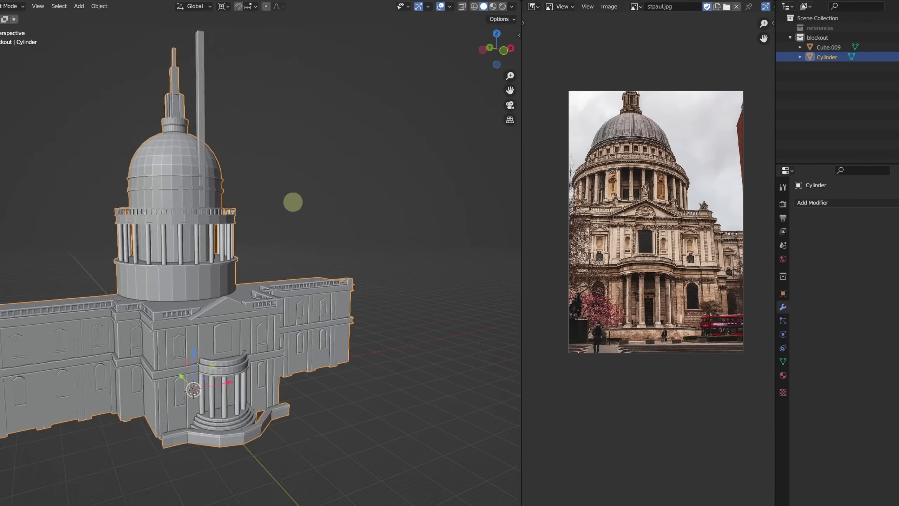
scroll(288, 201, down, 2)
click(204, 111)
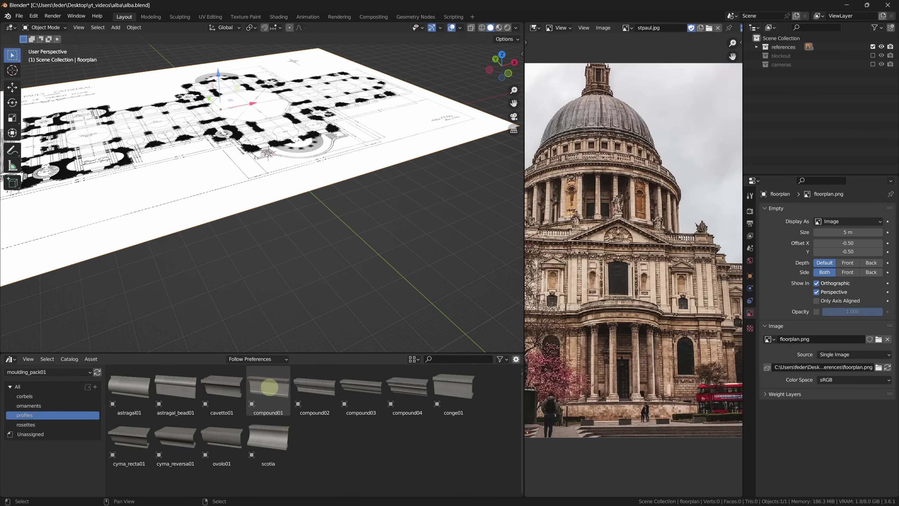
Step: Drop the compound01 moulding into the scene, add an edge loop and bevel its edges
drag(269, 386, 321, 250)
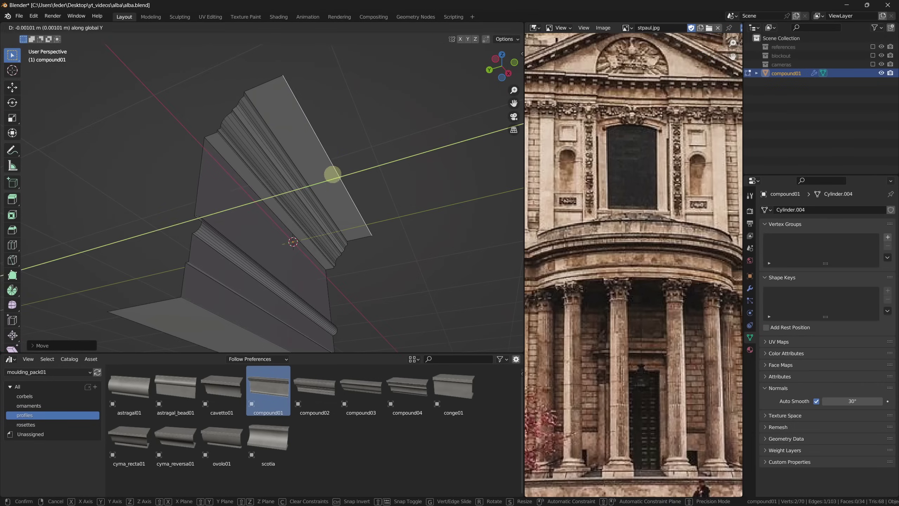
key(e)
key(z)
click(342, 172)
key(ctrl+KP_3)
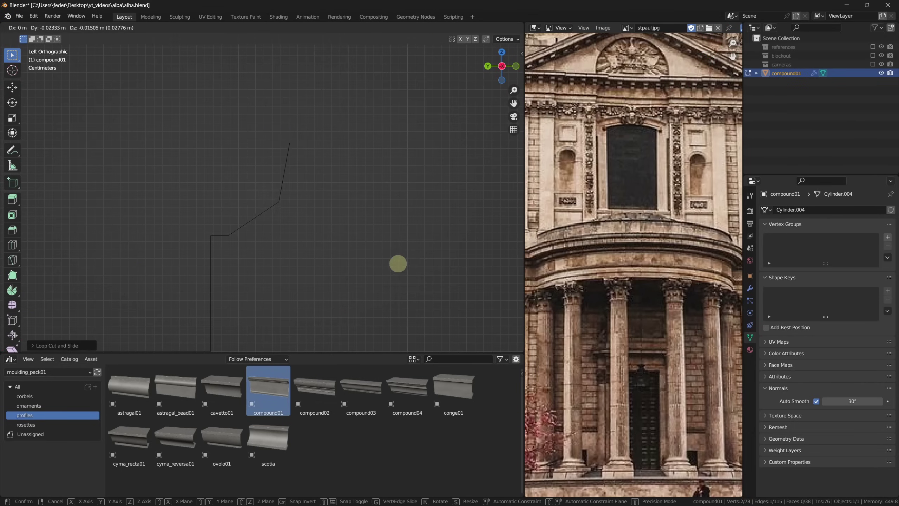
key(ctrl+b)
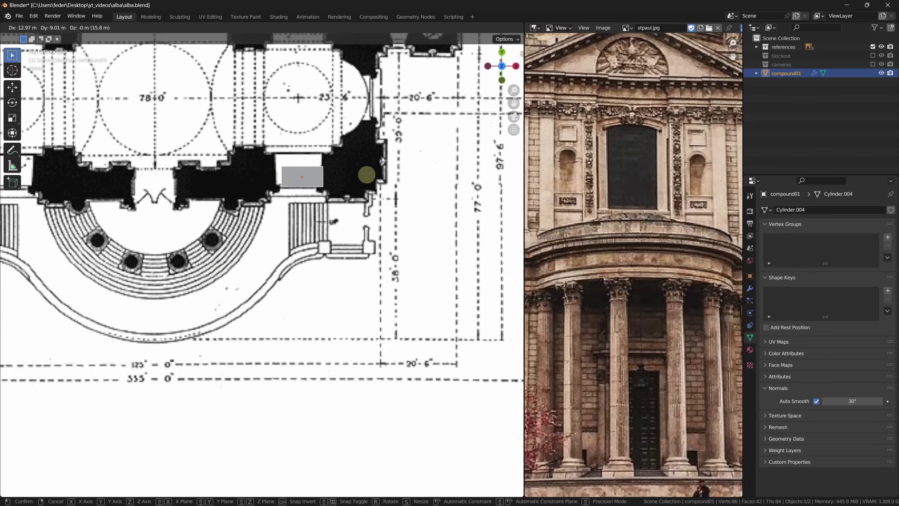
Step: Move the moulding along Y onto the floor plan beside the portico steps and edit it from a bottom view
click(309, 204)
scroll(309, 204, up, 8)
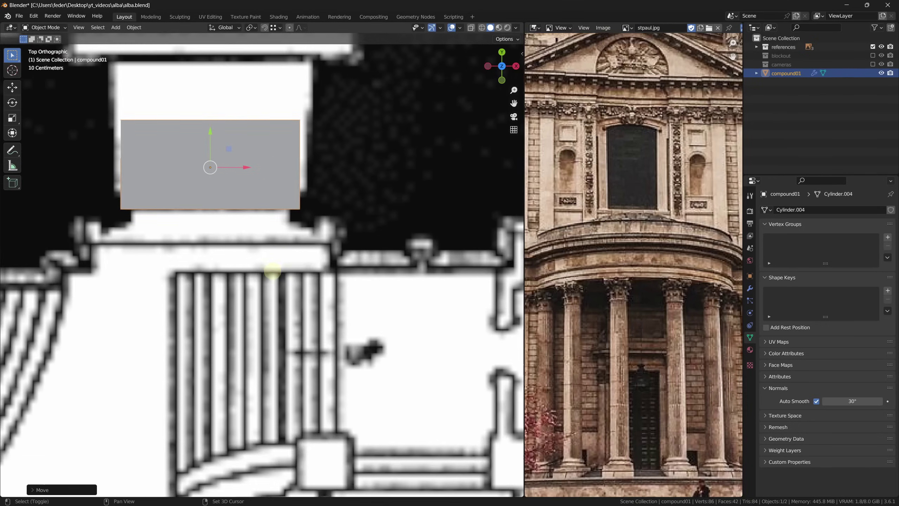
key(g)
key(y)
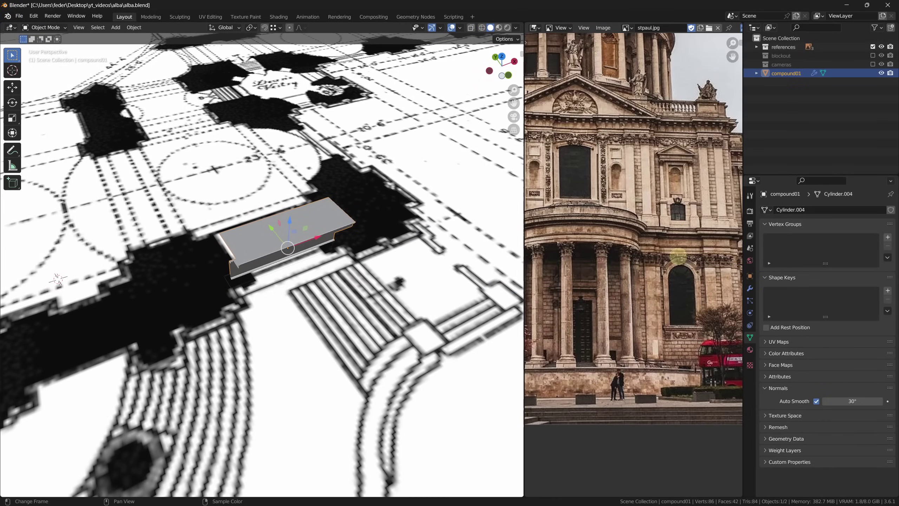
middle_drag(404, 308, 352, 342)
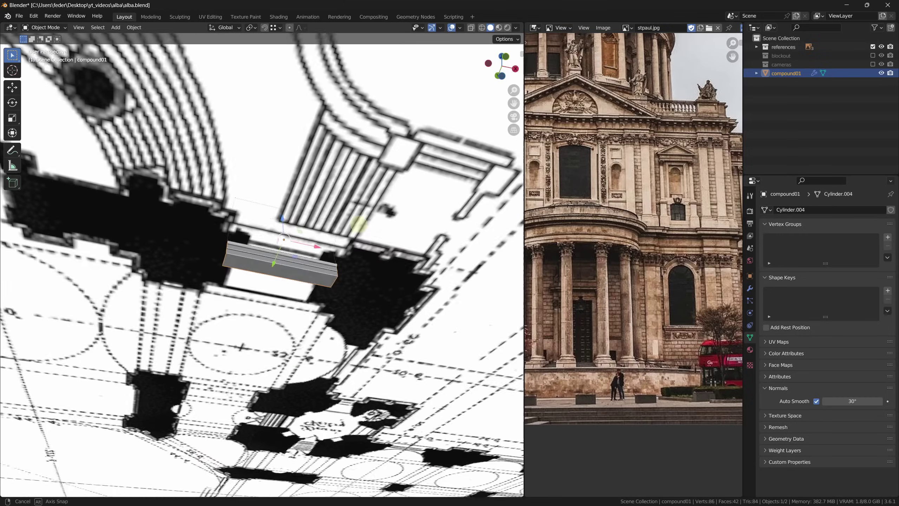
middle_drag(119, 176, 281, 243)
key(ctrl+KP_7)
key(Tab)
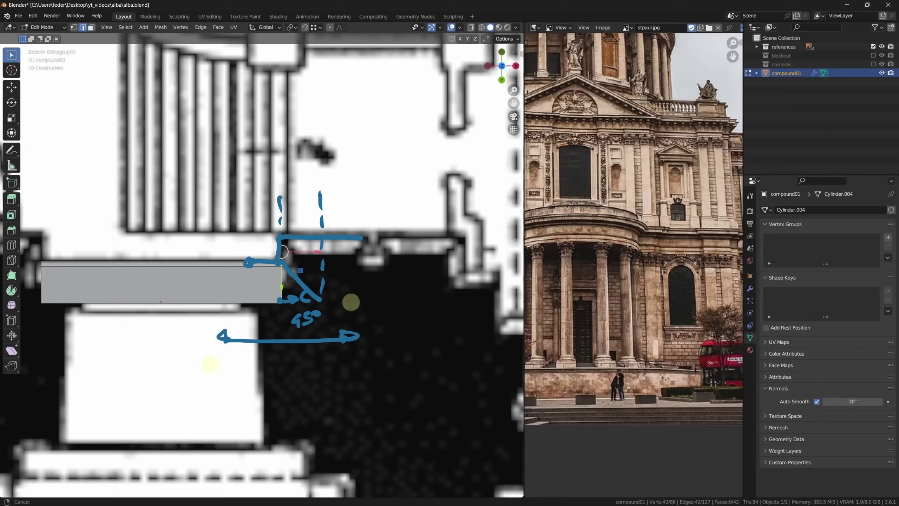
Step: Shear the moulding's end edge into a mitred angle instead of rotating it
shift+middle_drag(350, 302, 338, 303)
key(r)
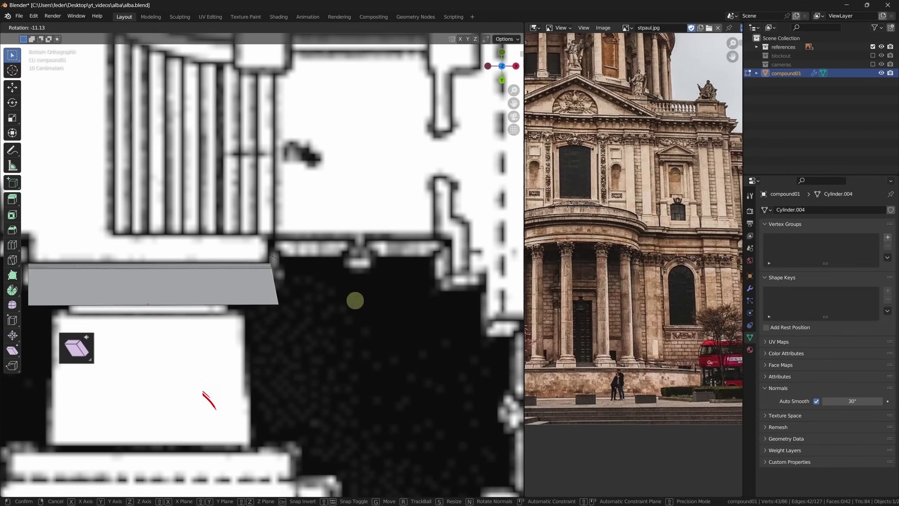
right_click(297, 322)
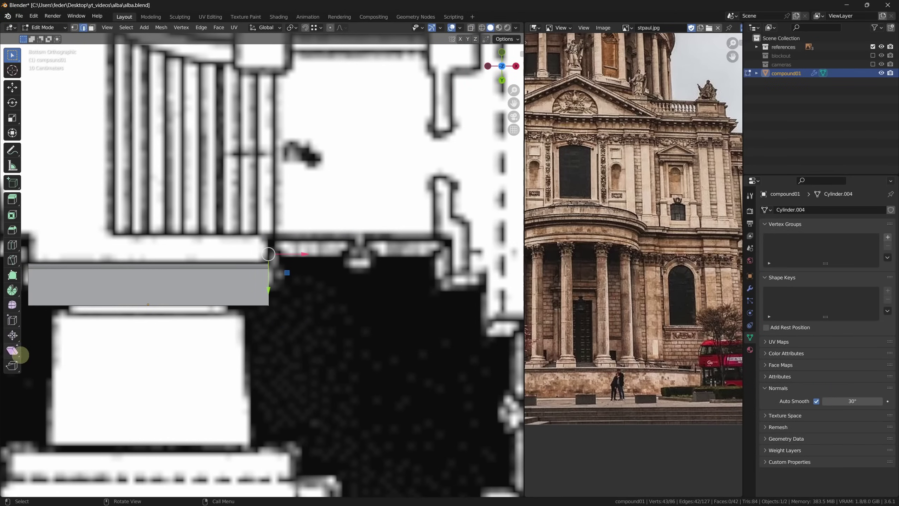
click(13, 350)
shift+middle_drag(284, 316, 313, 329)
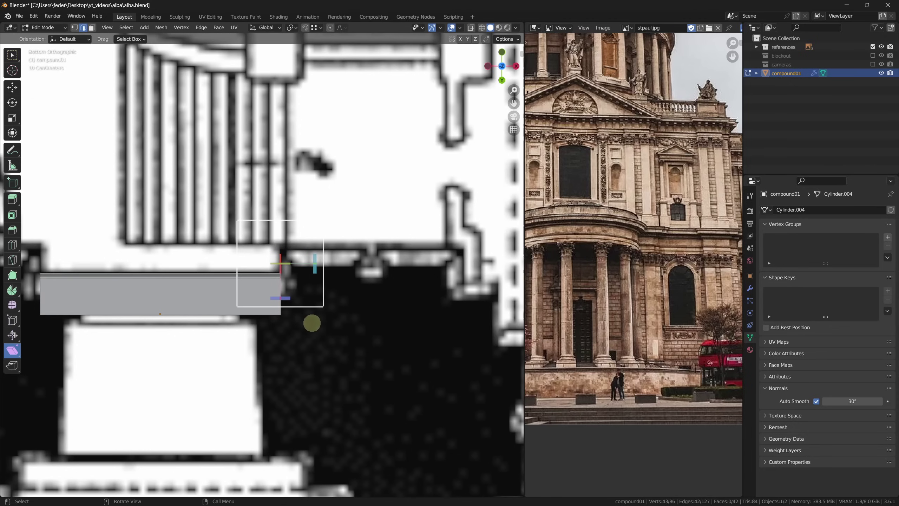
drag(280, 301, 315, 296)
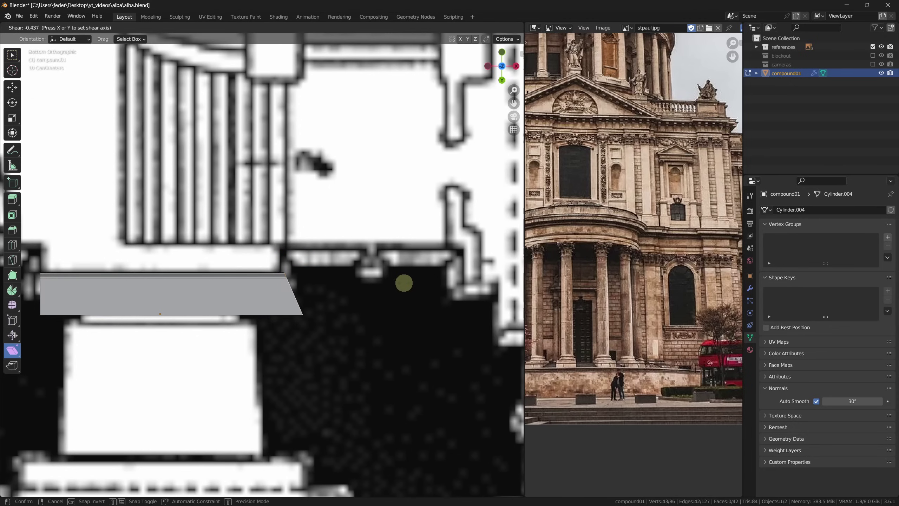
drag(405, 282, 407, 283)
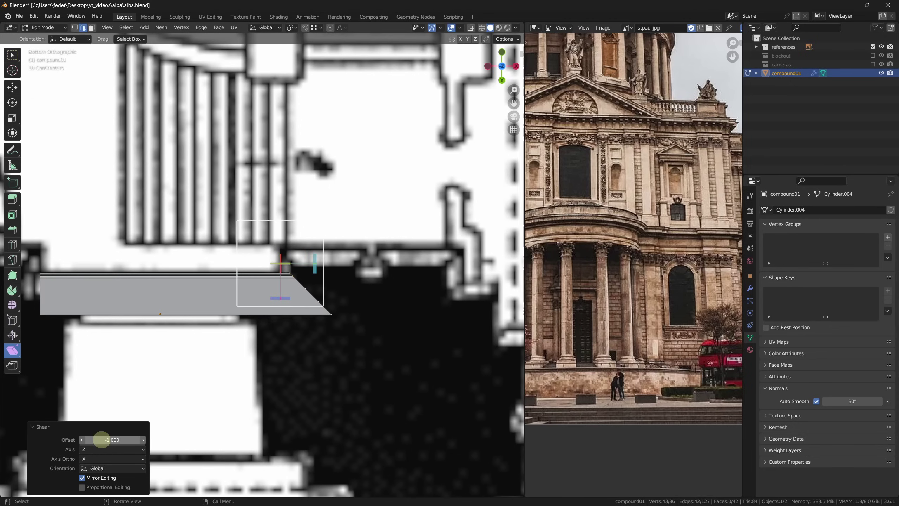
Step: Slide the wall face into place on X and Y, extrude it along X and flatten the new face to zero width
key(g)
key(x)
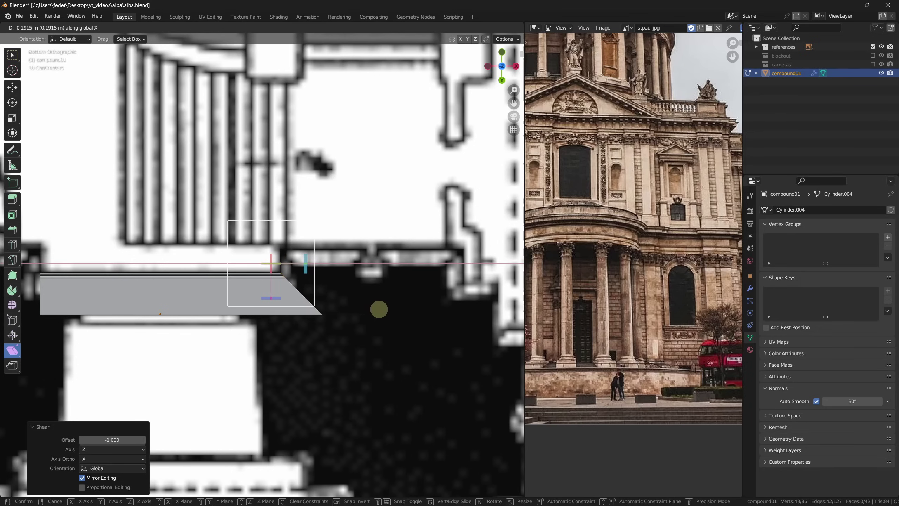
click(378, 309)
key(g)
key(y)
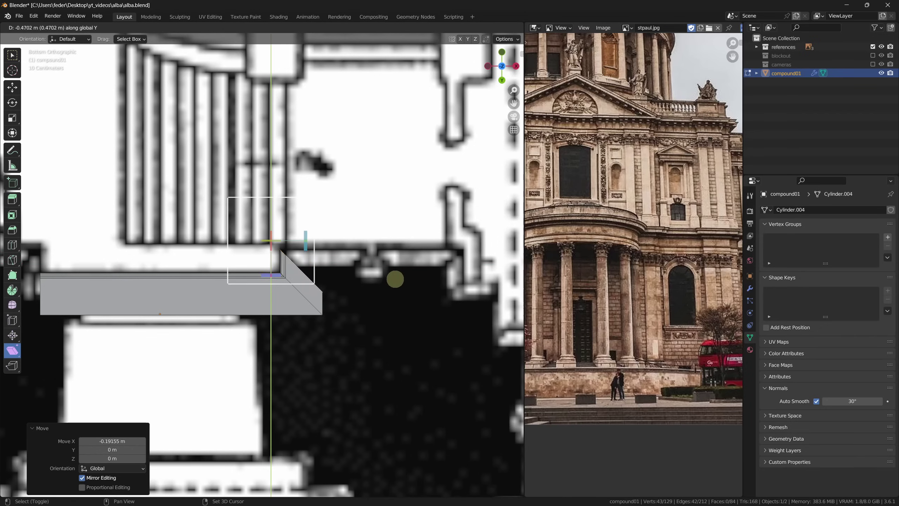
click(395, 279)
shift+middle_drag(395, 279, 342, 285)
key(e)
key(x)
click(443, 304)
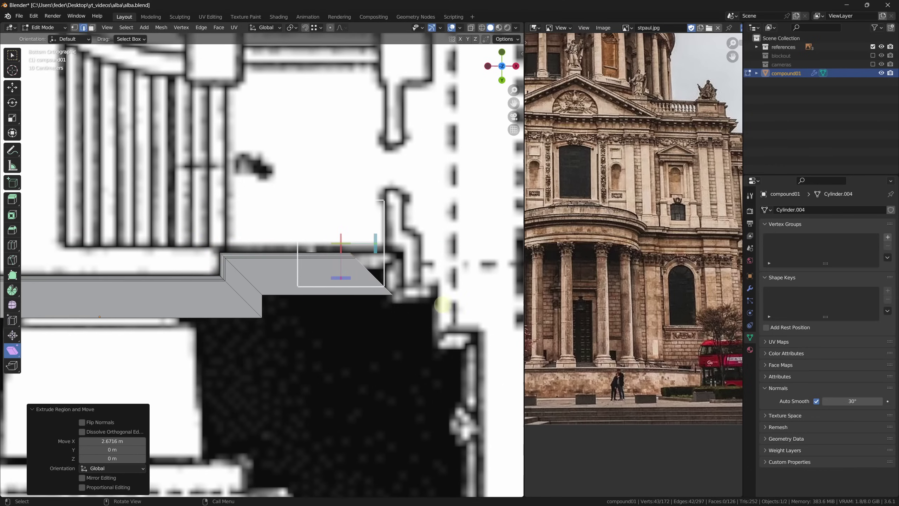
key(s)
key(x)
key(0)
key(Return)
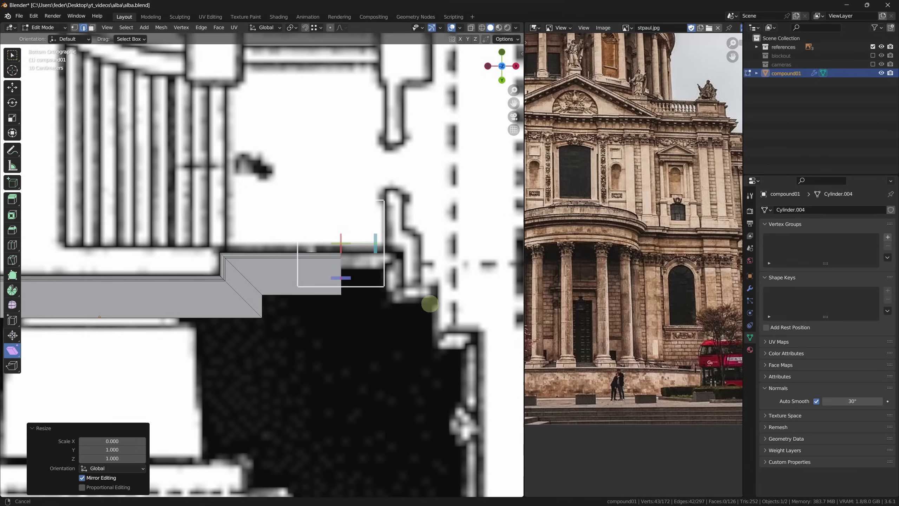
Step: Move the flattened face along X, shear the corner and reposition the face on X and Y to the plan
shift+middle_drag(430, 304, 353, 316)
key(g)
key(x)
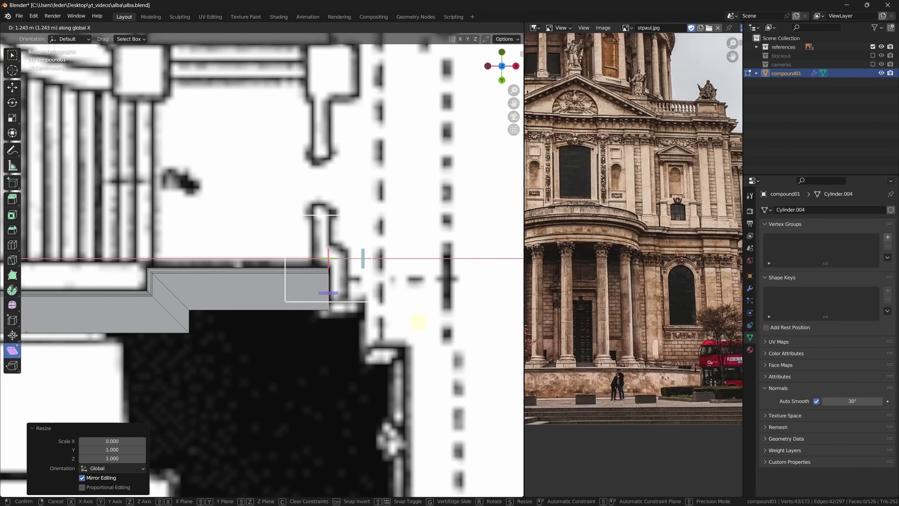
click(429, 324)
scroll(422, 320, up, 2)
key(shift+ctrl+alt+s)
click(336, 287)
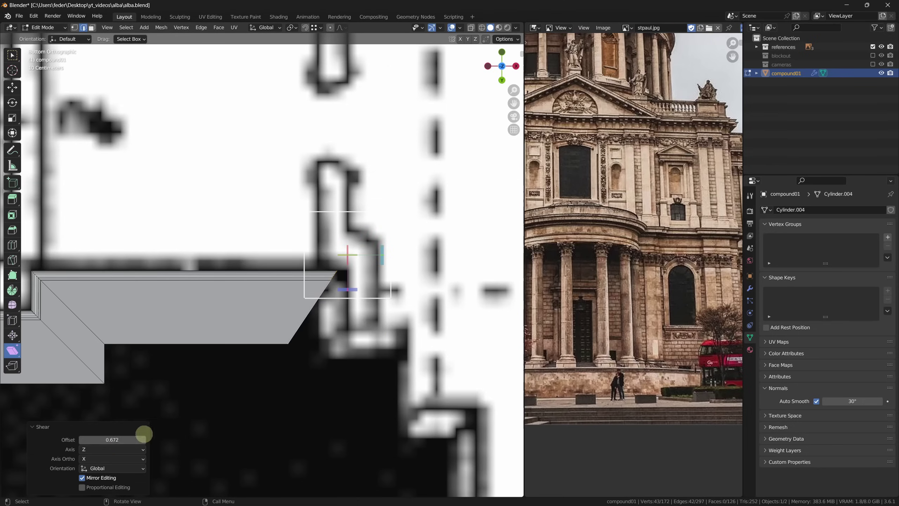
key(g)
key(x)
click(370, 324)
key(g)
key(y)
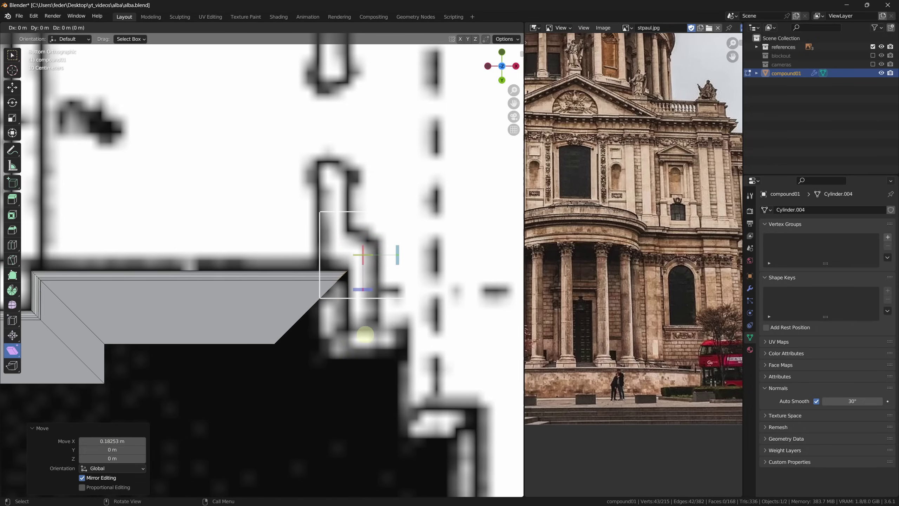
click(375, 436)
Step: Shear the next corner and extrude the wall along the following side of the floor plan
shift+middle_drag(376, 435, 375, 252)
key(shift+ctrl+alt+s)
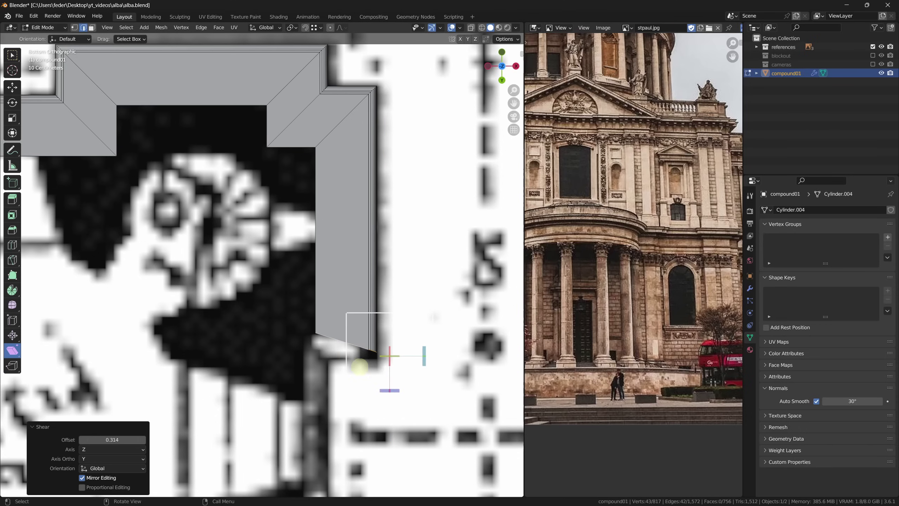
text(1)
key(Return)
key(e)
key(x)
click(337, 372)
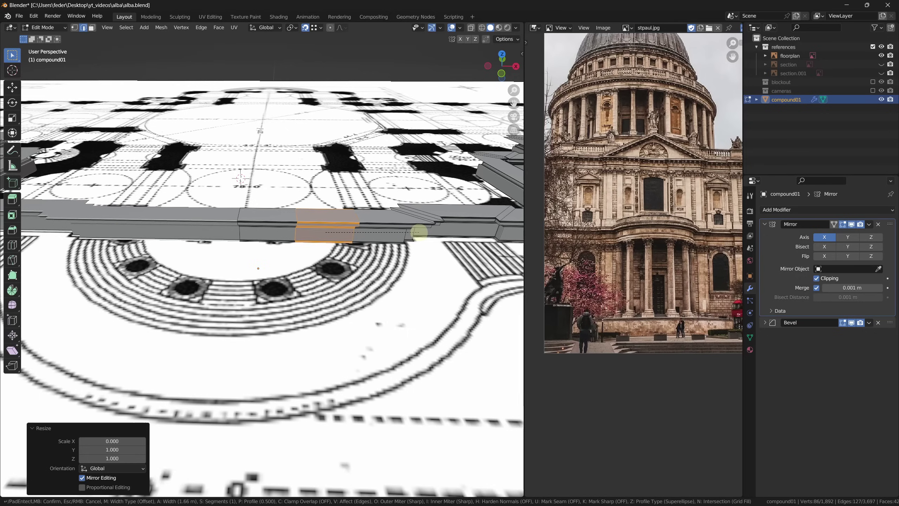
Step: Duplicate the cornice wall in place and add a Bezier circle sized over the portico
key(shift+d)
right_click(383, 231)
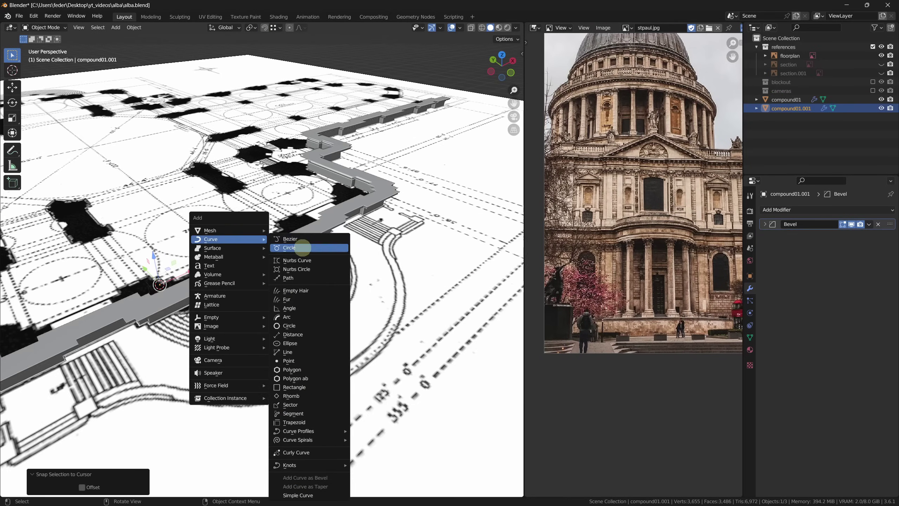
click(303, 248)
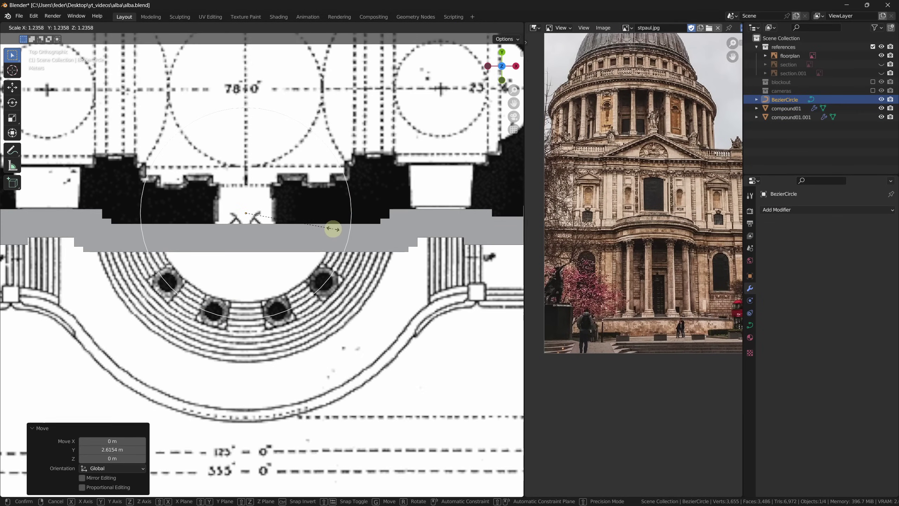
click(331, 228)
middle_drag(331, 229, 285, 217)
Step: Snap the duplicate compound01.001 to the 3D cursor and add a loop cut across it
key(shift+s)
key(Escape)
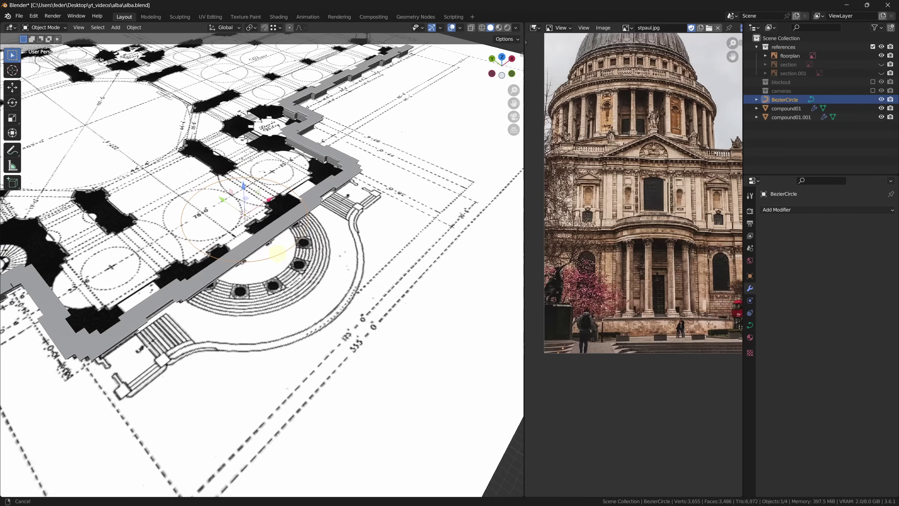
scroll(285, 218, up, 5)
click(253, 272)
key(shift+s)
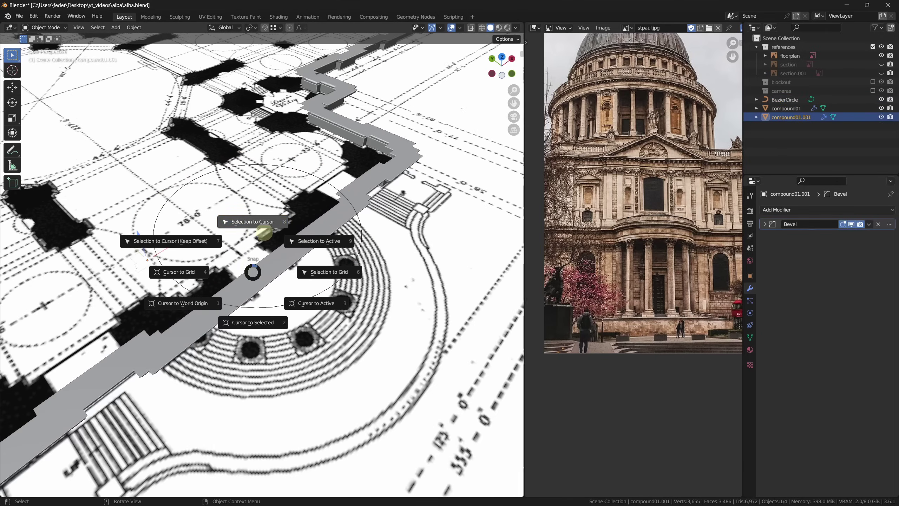
click(265, 234)
middle_drag(265, 234, 281, 241)
key(Tab)
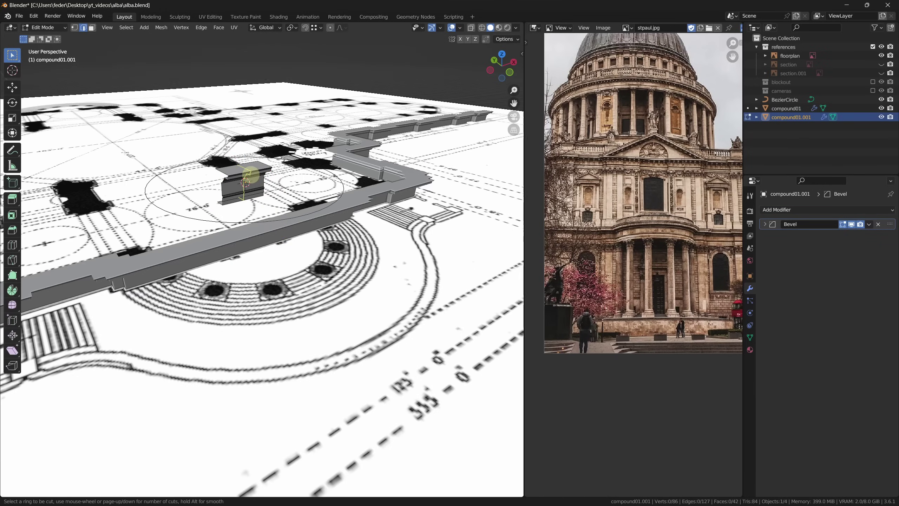
click(250, 176)
key(Tab)
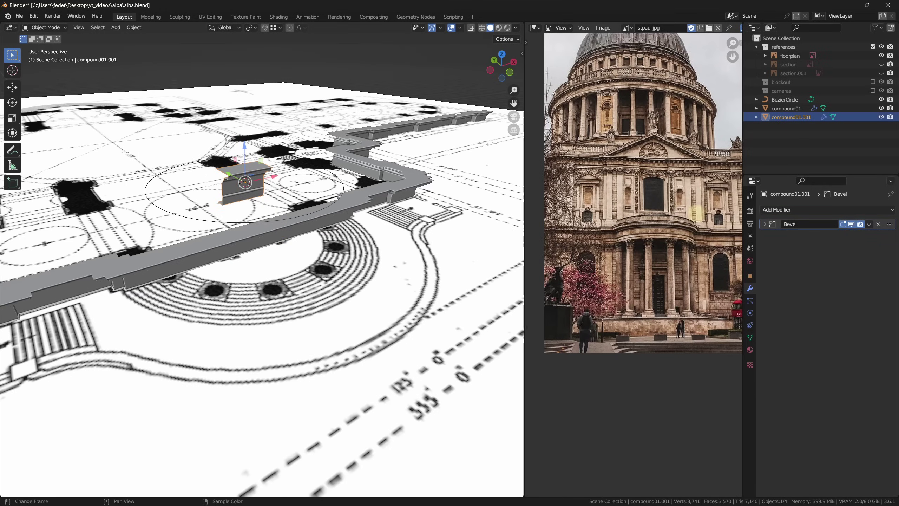
Step: Add a Curve modifier above Bevel targeting BezierCircle and rotate the piece about Z to follow it
click(777, 210)
click(777, 252)
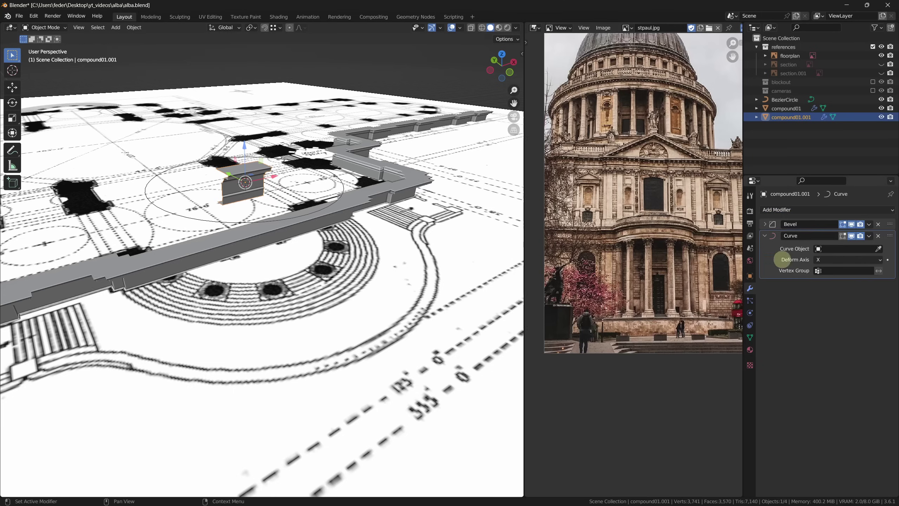
drag(890, 236, 887, 218)
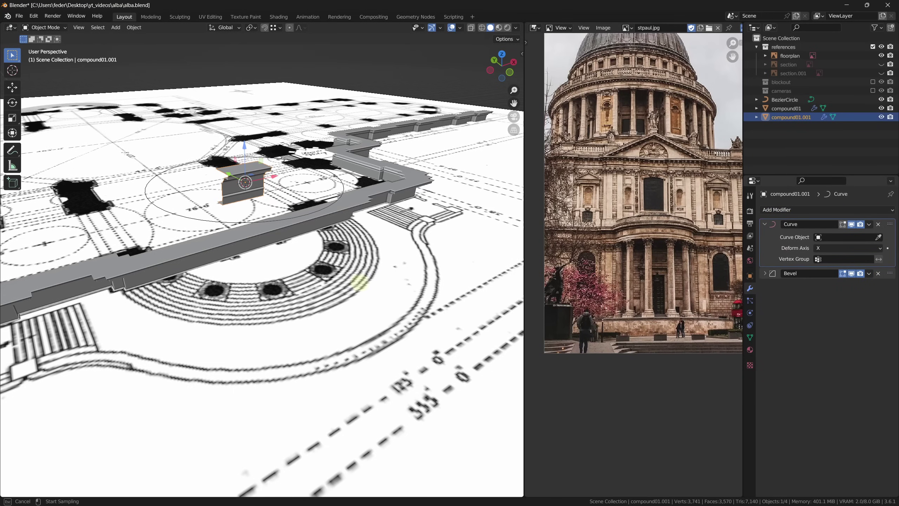
click(327, 206)
mouse_move(327, 205)
middle_down()
mouse_move(341, 237)
mouse_move(302, 201)
middle_up()
key(r)
key(z)
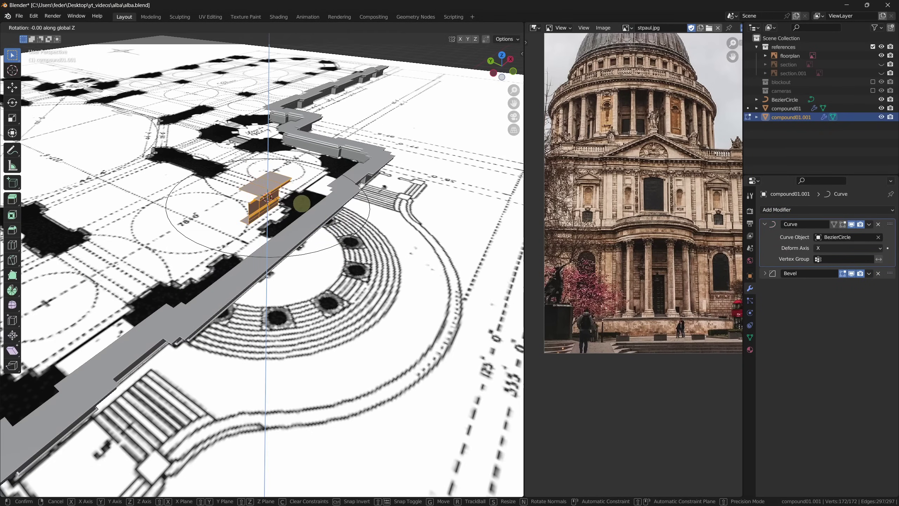
key(Return)
Step: Scale the Bezier circle from below to fit the semicircular portico steps, then return to the curved wall
key(ctrl+KP_7)
click(392, 324)
key(s)
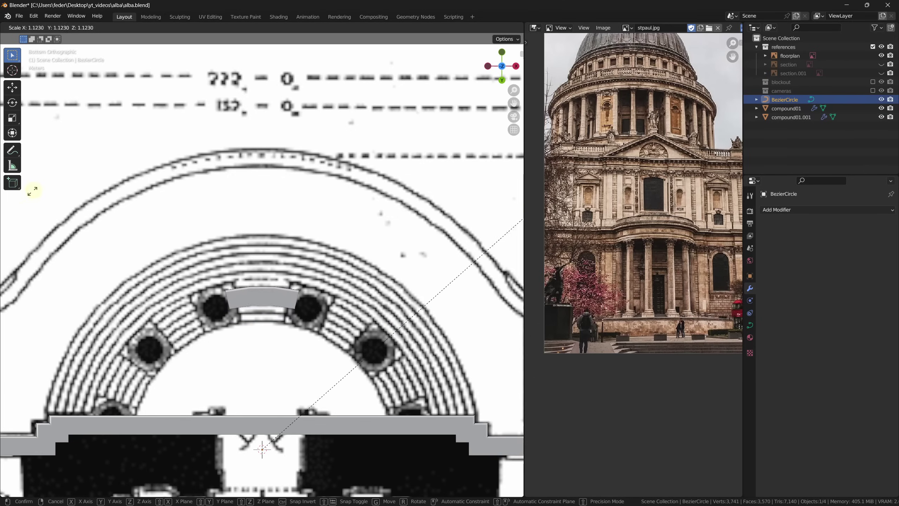
click(92, 153)
middle_drag(91, 152, 281, 289)
click(281, 289)
key(Tab)
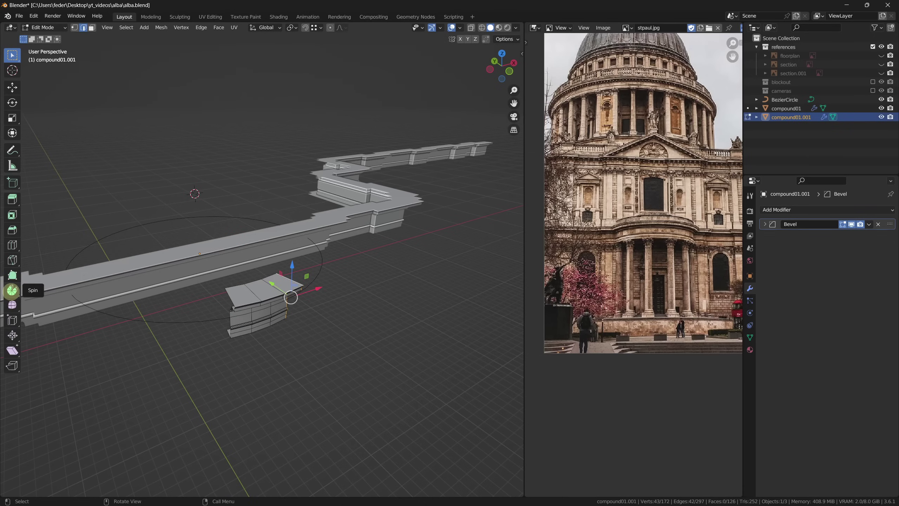
Step: Spin the curved wall profile 90° around the pivot and sweep it further around the semicircle
middle_drag(141, 268, 95, 207)
drag(94, 207, 110, 278)
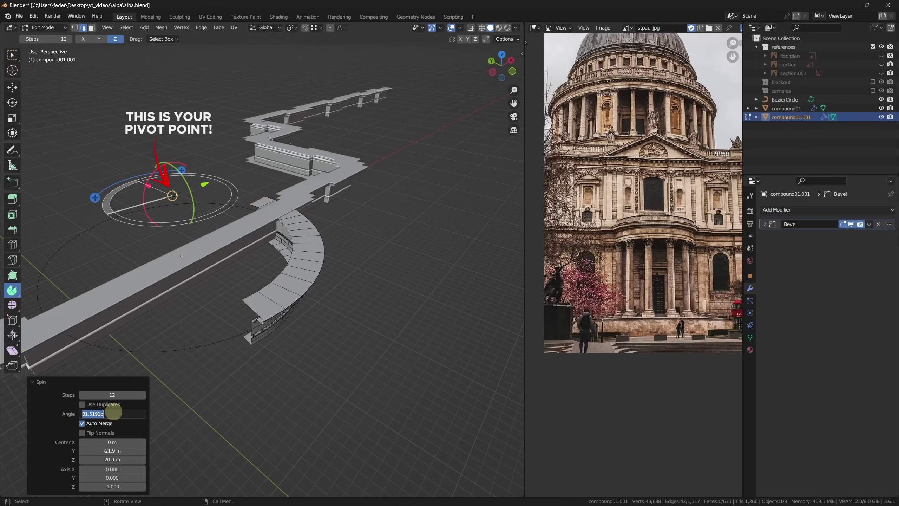
text(90)
key(Return)
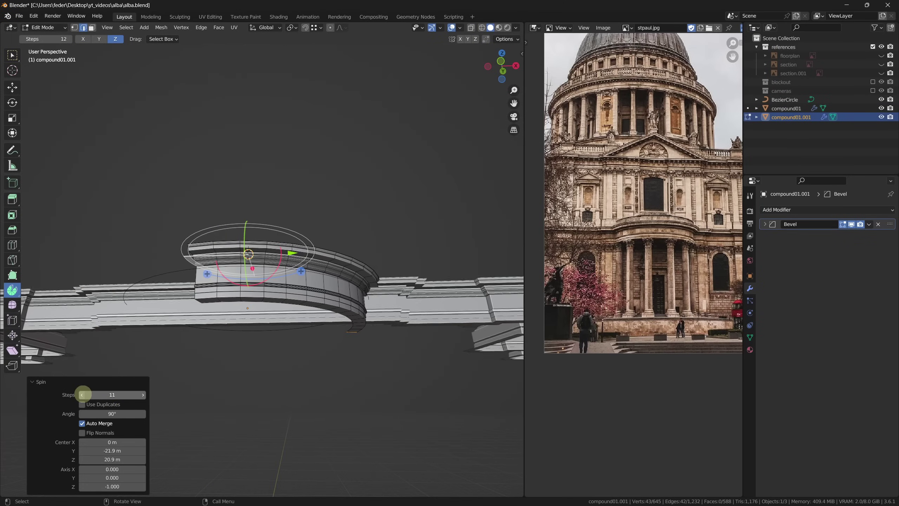
middle_drag(83, 395, 283, 329)
mouse_move(101, 198)
mouse_down()
mouse_move(94, 216)
mouse_move(184, 172)
mouse_up()
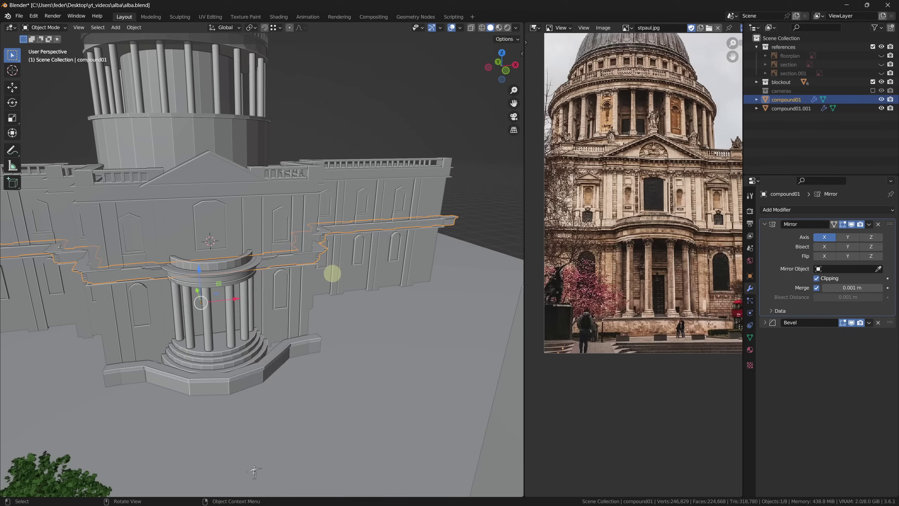
Step: Duplicate compound01.002 in place and raise the copy along Z to a higher cornice level
key(shift+d)
right_click(331, 271)
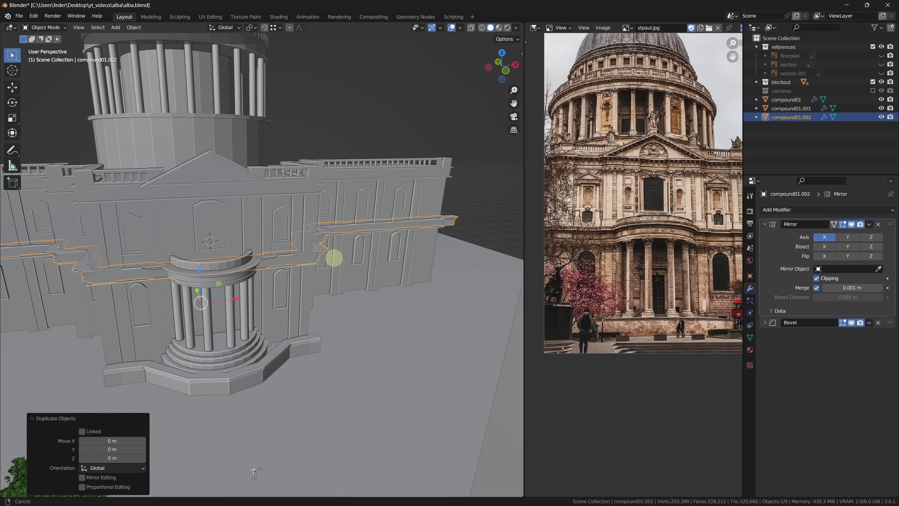
scroll(338, 267, up, 4)
middle_drag(337, 268, 361, 293)
key(g)
key(z)
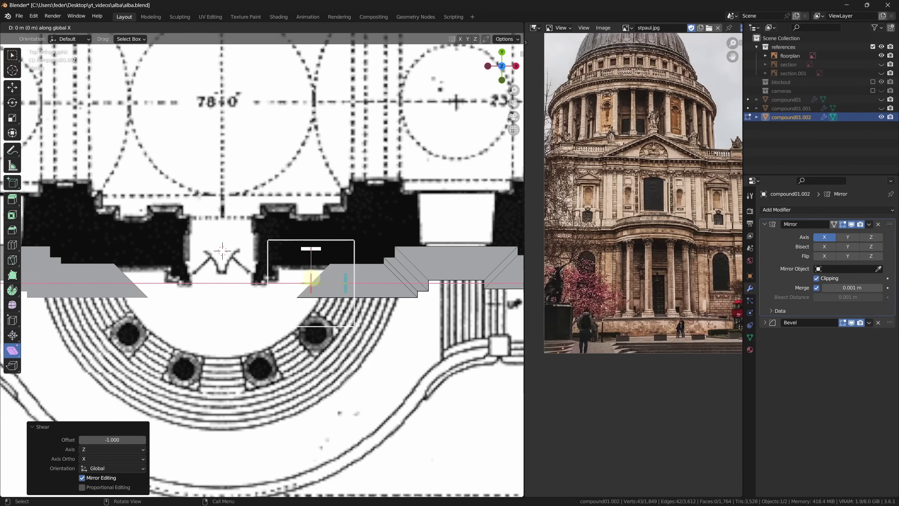
Step: Shift the copy's wall face along Y into the plan's recess and scale it along X
key(y)
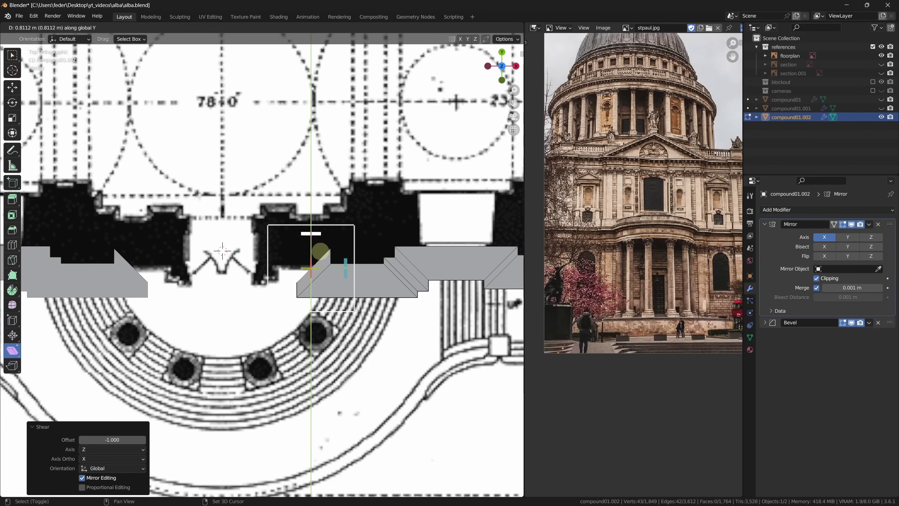
click(320, 250)
scroll(337, 296, up, 2)
key(s)
key(x)
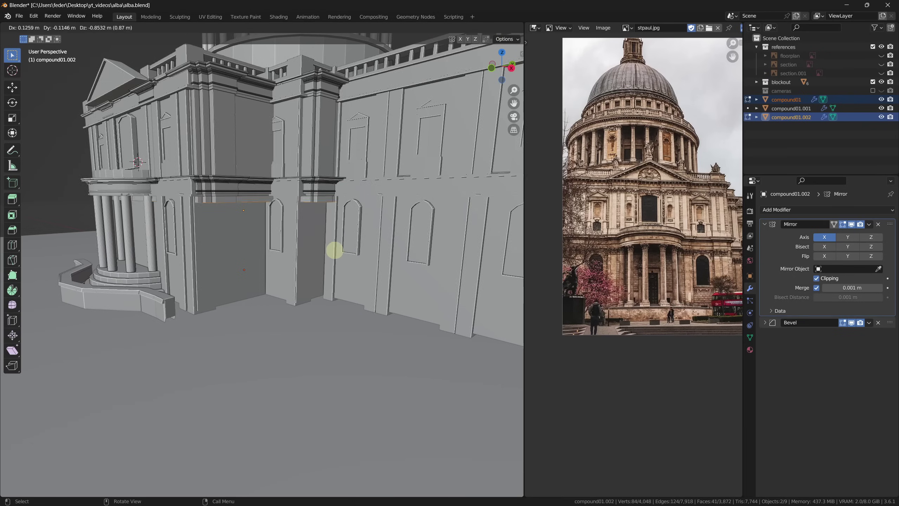
Step: Extrude the wall face downward and stretch it along X into a long bar
click(333, 299)
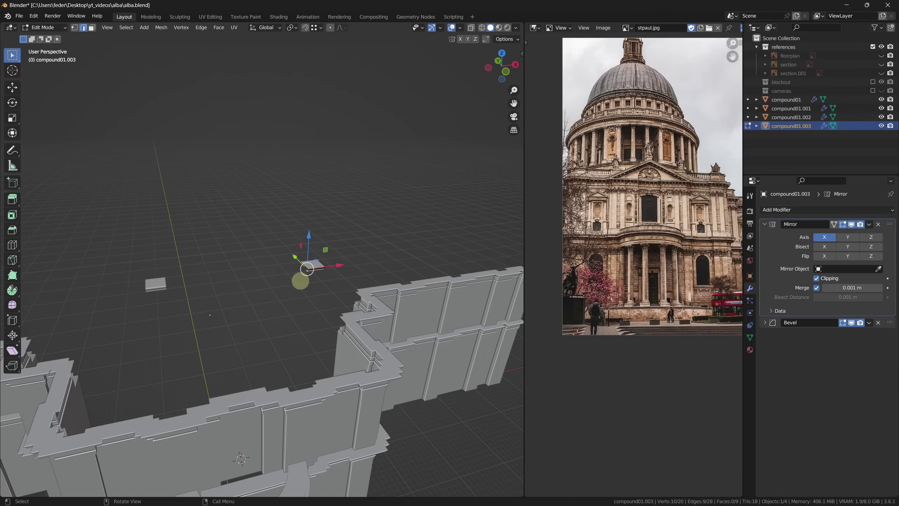
key(s)
key(x)
click(233, 283)
middle_drag(232, 283, 195, 291)
Step: Raise the bar along Z to the top of the façade wall and view it from the front
key(g)
key(z)
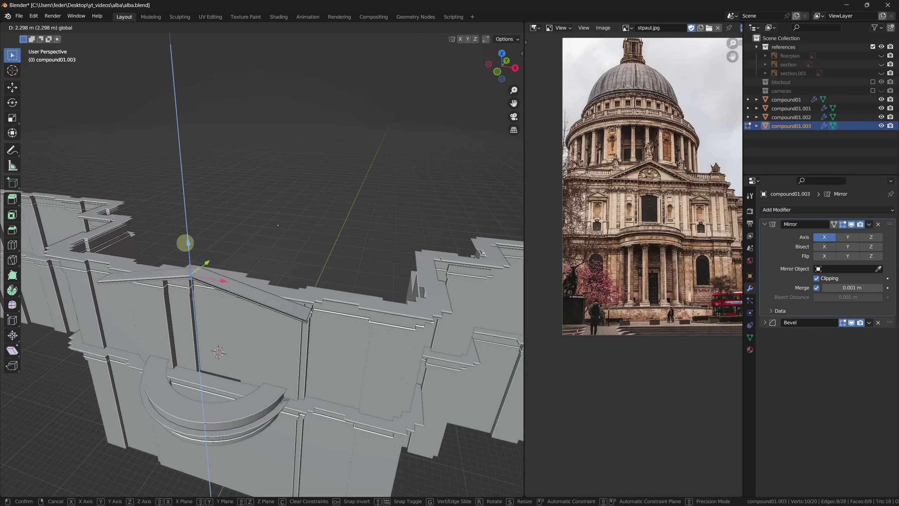
key(Return)
middle_drag(261, 267, 281, 267)
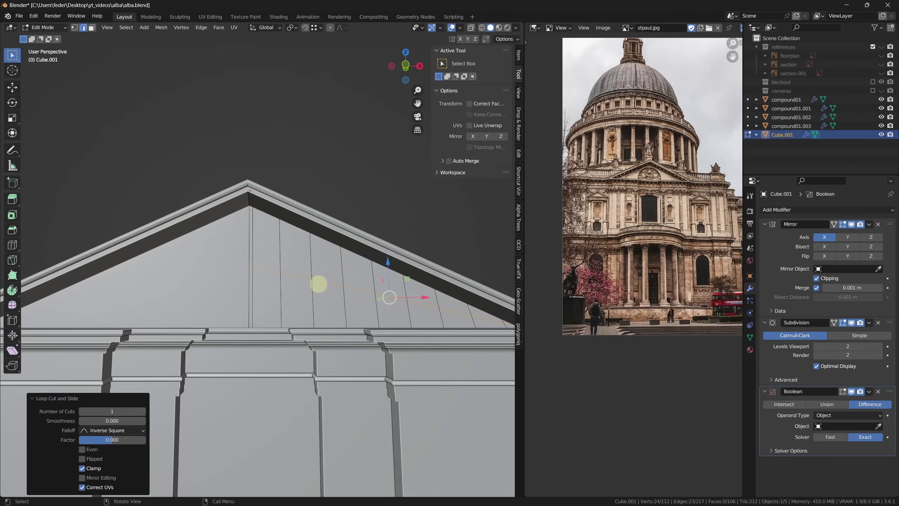
Step: Cut a horizontal loop into the gable and delete the gable faces above it
click(314, 306)
key(3)
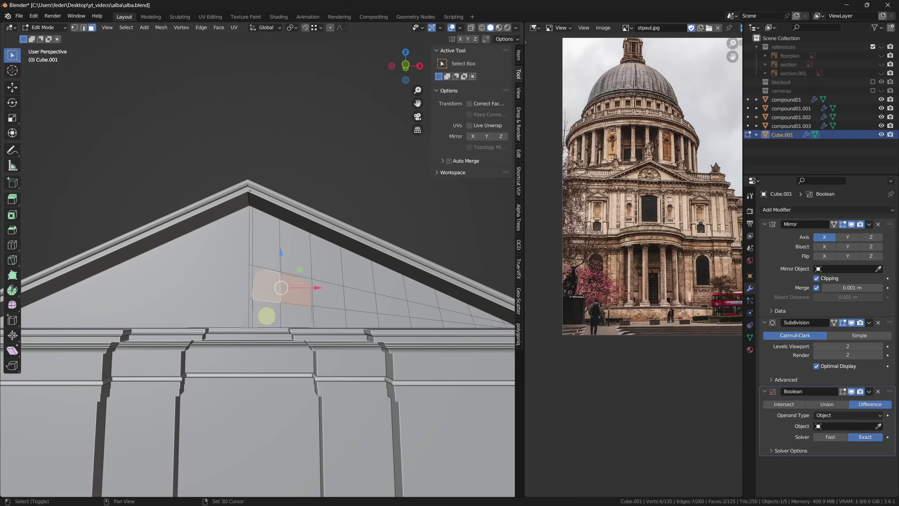
key(x)
click(267, 302)
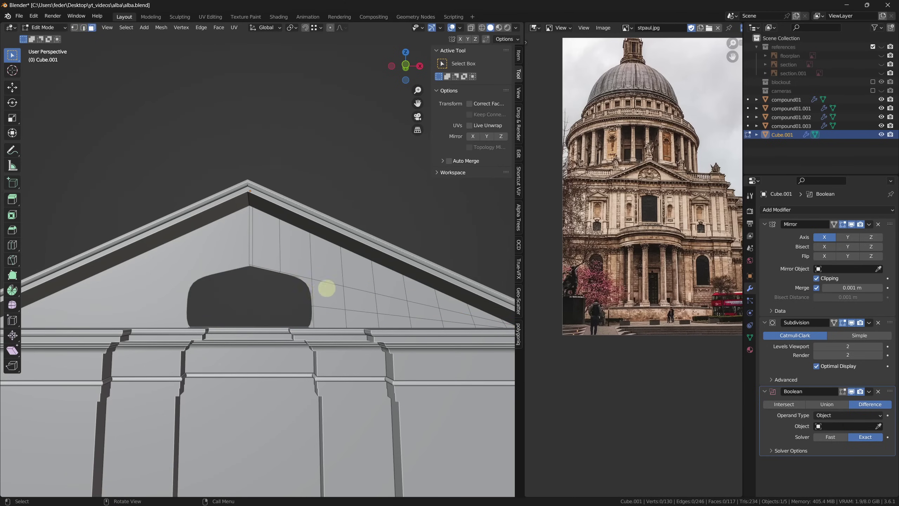
Step: Move the arch-hole edges vertically and edge-slide them along the wall to shape the arched opening
click(288, 263)
mouse_move(326, 288)
middle_down()
mouse_move(287, 263)
mouse_move(231, 396)
mouse_move(267, 362)
mouse_move(257, 452)
mouse_move(288, 357)
mouse_move(295, 255)
middle_up()
key(g)
key(z)
key(g)
key(g)
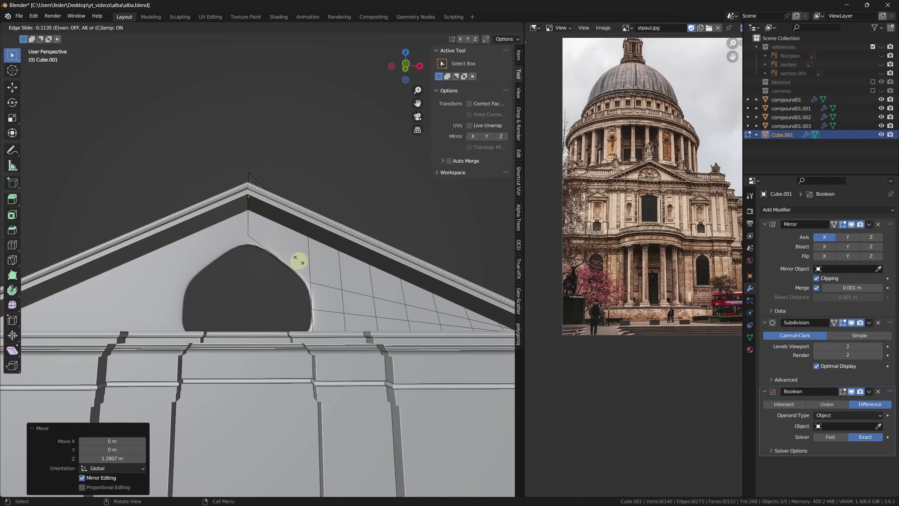
click(300, 261)
key(g)
key(z)
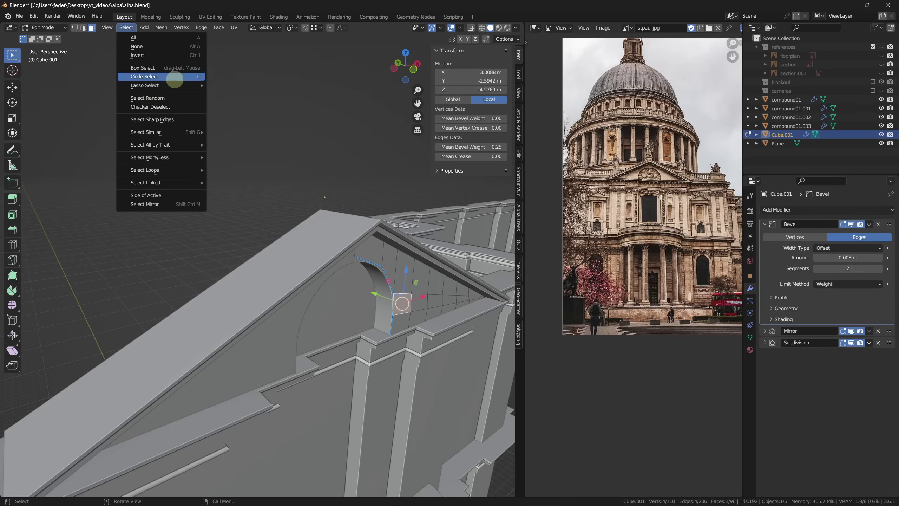
Step: Select all faces similar to the gable face and push them back along Y into a recess
click(277, 145)
key(g)
key(y)
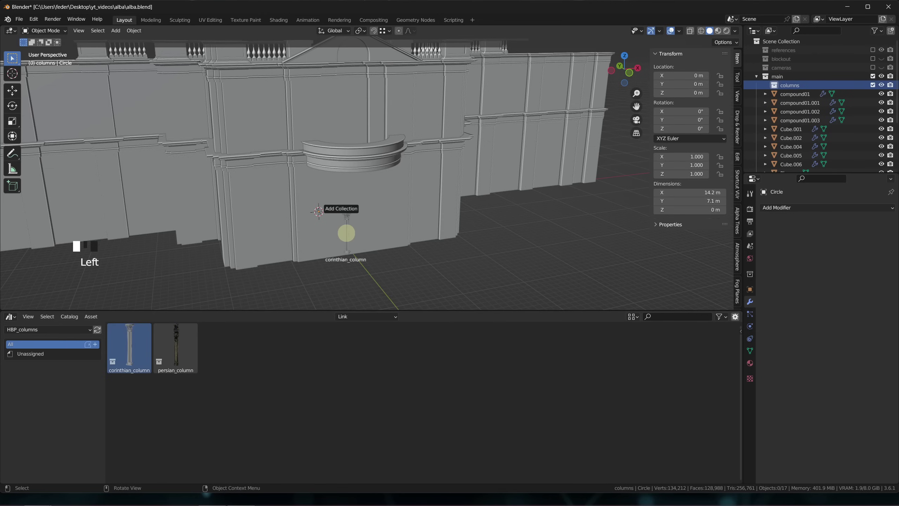
Step: Bring in the corinthian_column asset and rotate the arrayed plane's empty about Z to set the ring spacing
drag(319, 211, 318, 211)
middle_drag(318, 212, 281, 212)
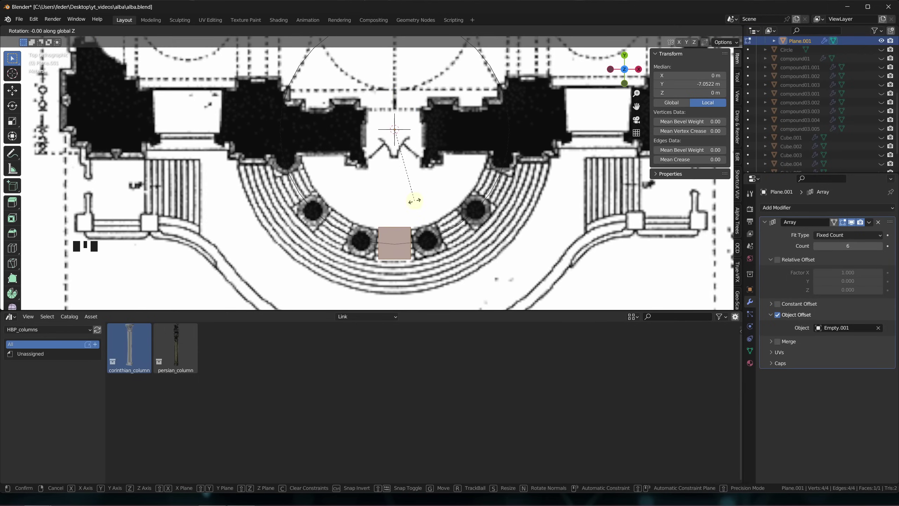
click(299, 120)
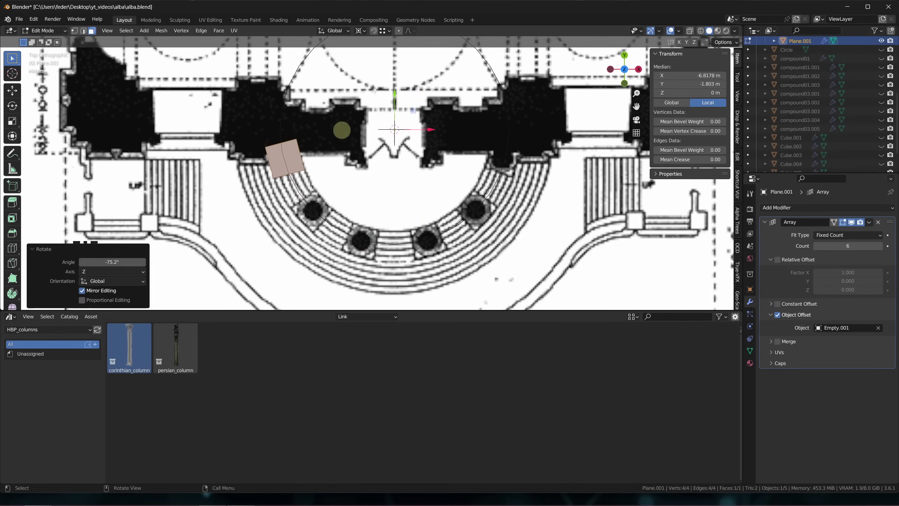
key(Tab)
scroll(362, 140, down, 1)
click(390, 163)
key(r)
key(z)
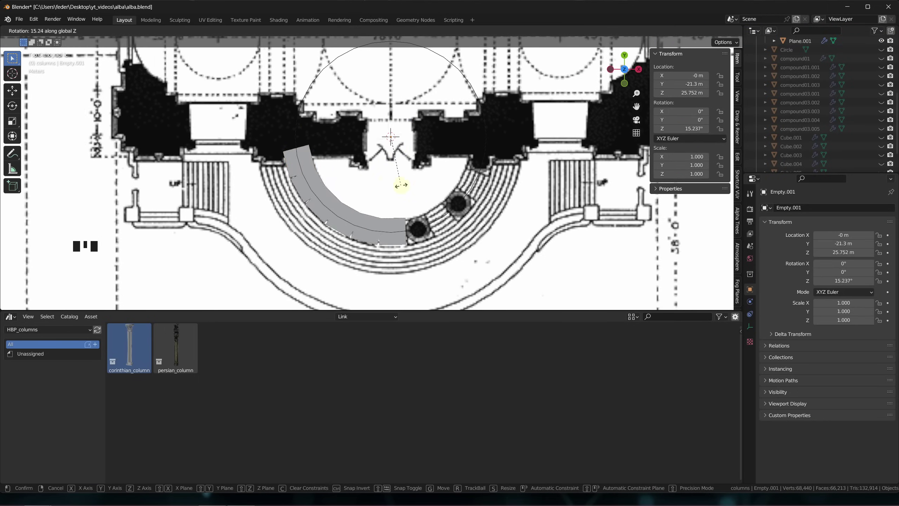
Step: Parent the column to the arrayed plane and set the plane's Instancing to Faces so a column sits on every face
click(475, 85)
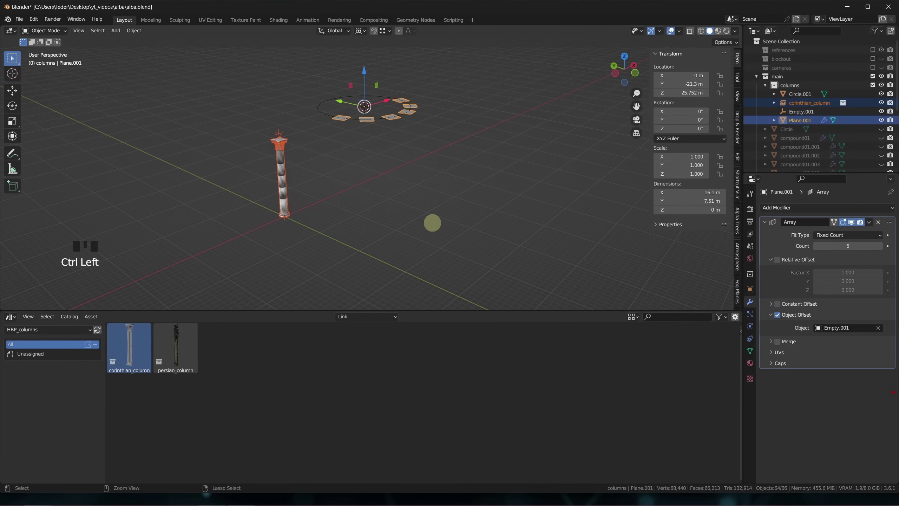
key(ctrl+p)
click(424, 231)
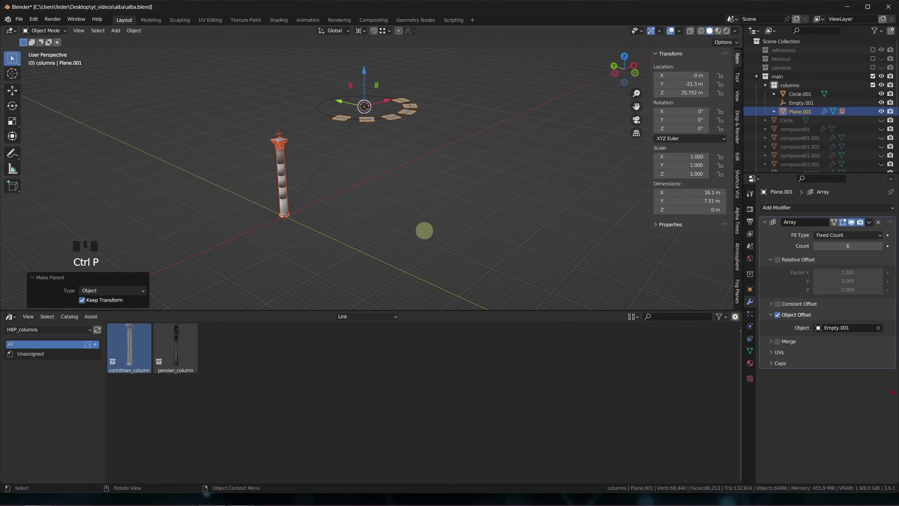
click(750, 288)
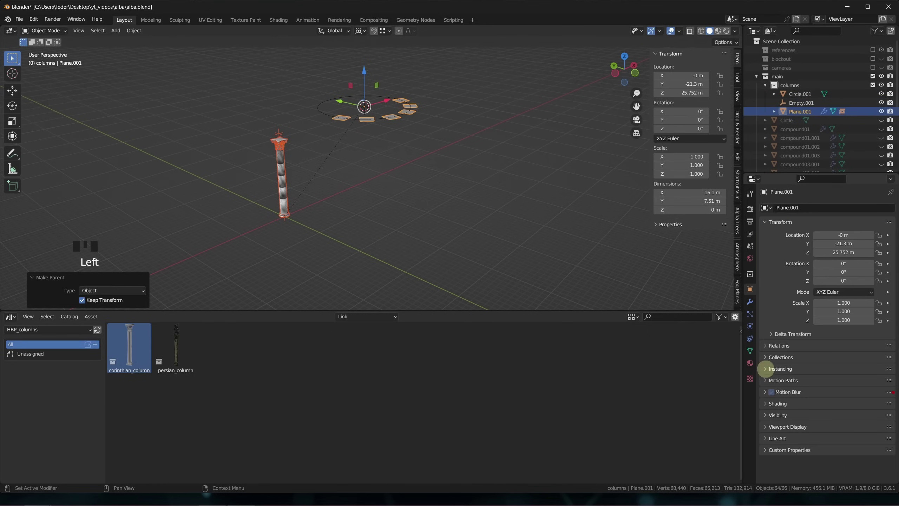
click(765, 368)
click(871, 382)
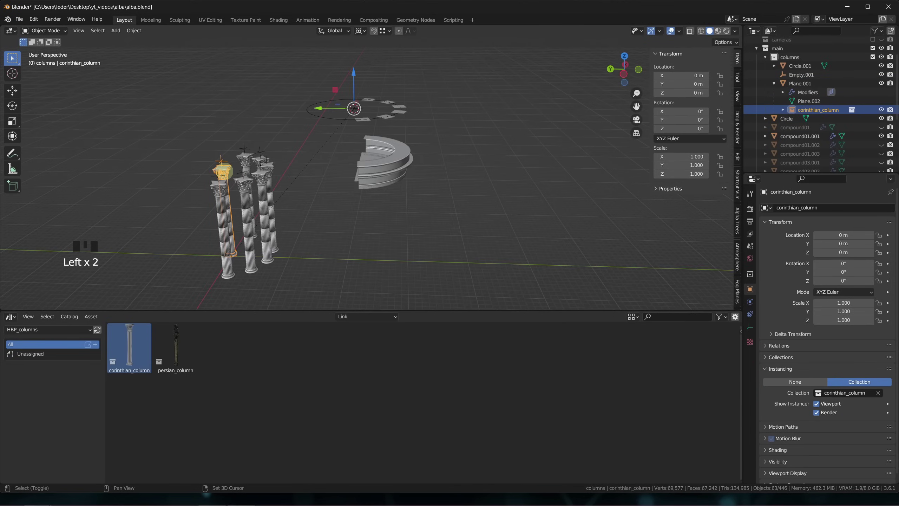
Step: Snap the columns to the 3D cursor and lower the plane's mesh in Z so the ring sits beneath the porch
key(shift+s)
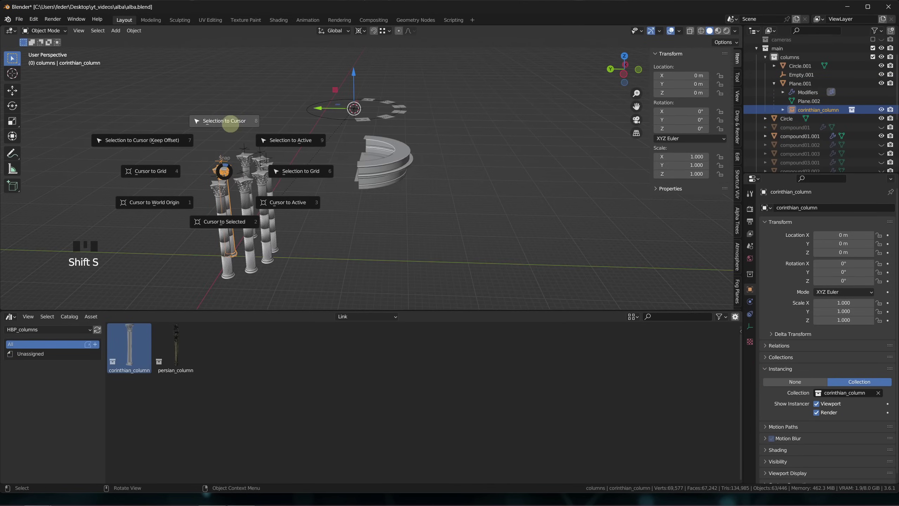
click(225, 121)
click(799, 84)
key(Tab)
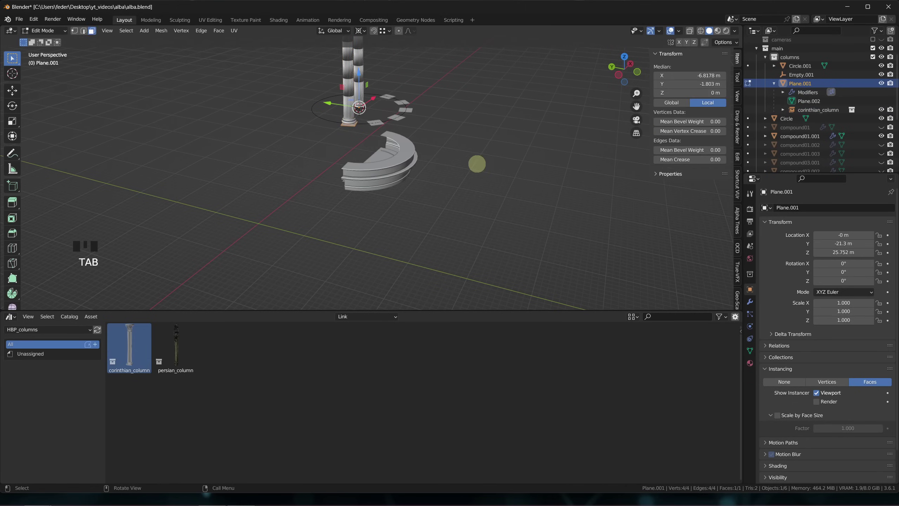
key(g)
key(z)
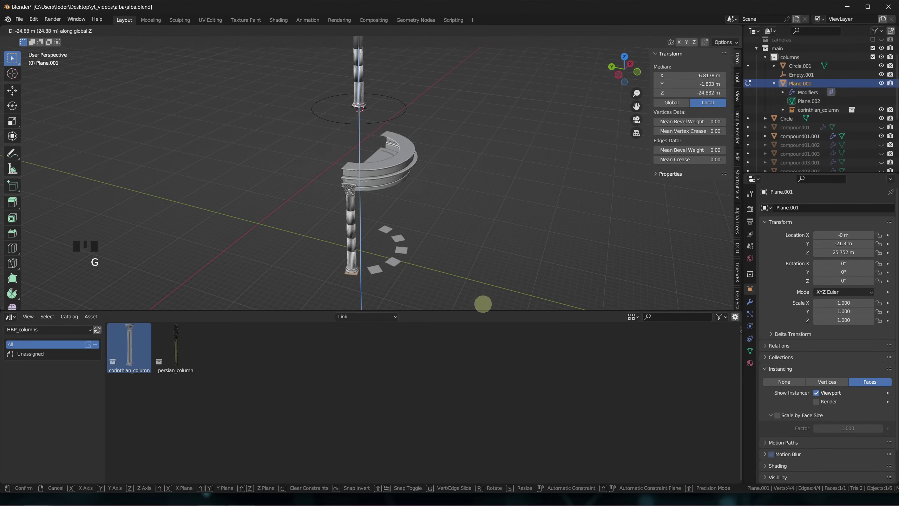
click(459, 235)
key(Tab)
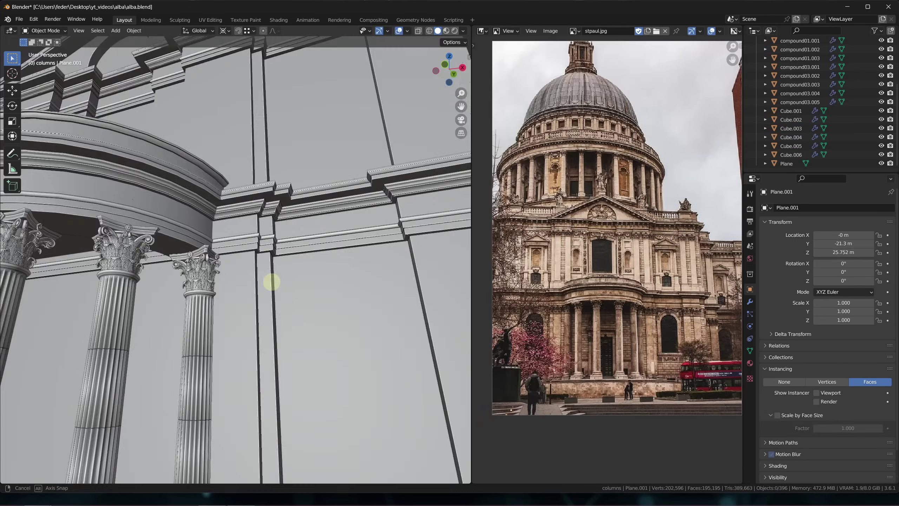
Step: Place the corinthian_column_square_plain asset against the façade by the porch
mouse_move(269, 283)
middle_down()
mouse_move(285, 269)
mouse_move(262, 270)
middle_up()
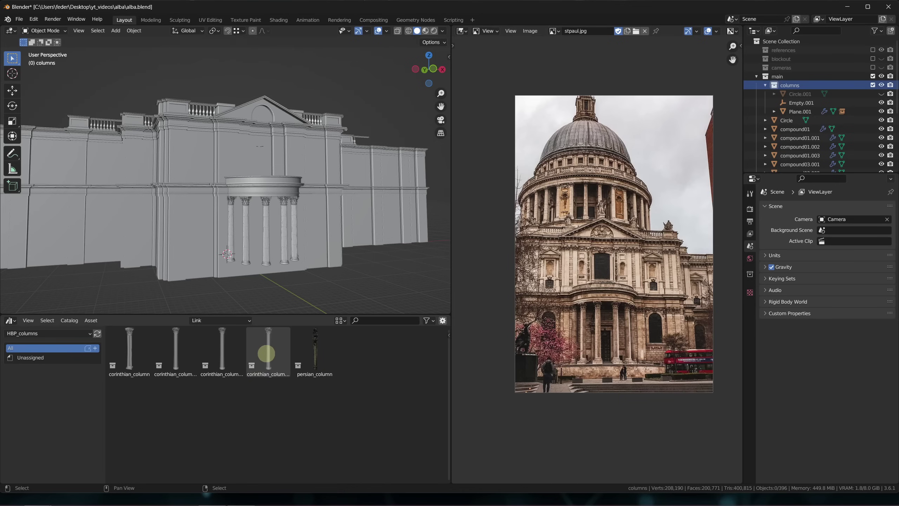
drag(264, 355, 292, 243)
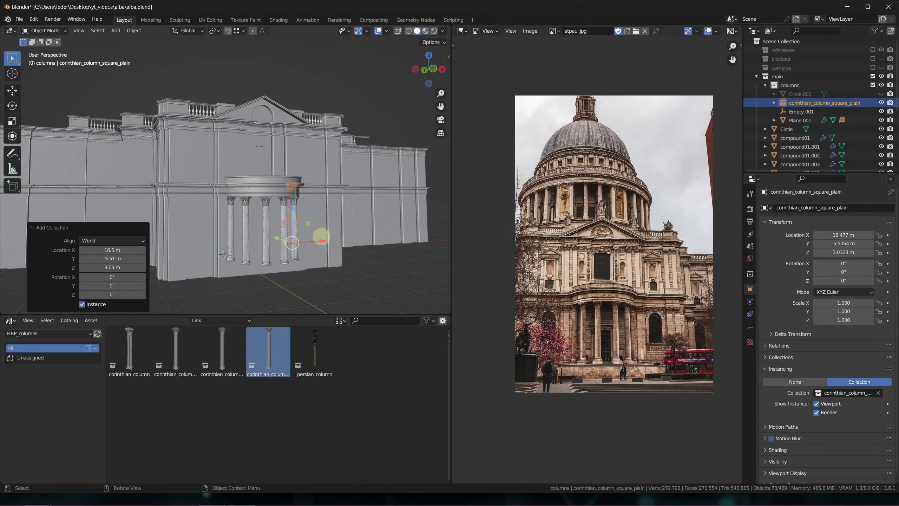
mouse_move(320, 237)
middle_down()
mouse_move(281, 234)
mouse_move(254, 246)
mouse_move(253, 262)
middle_up()
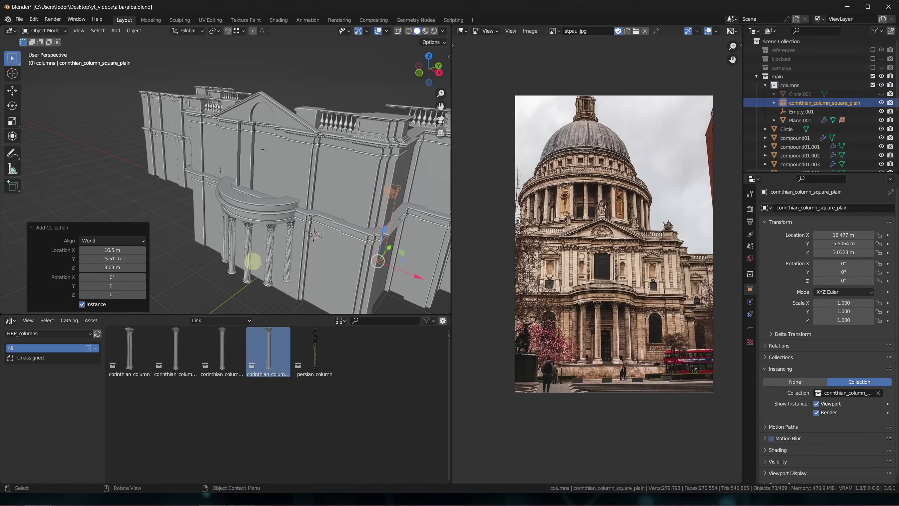
Step: Duplicate the pilaster column and slide the copy along X beside the upper window
click(324, 244)
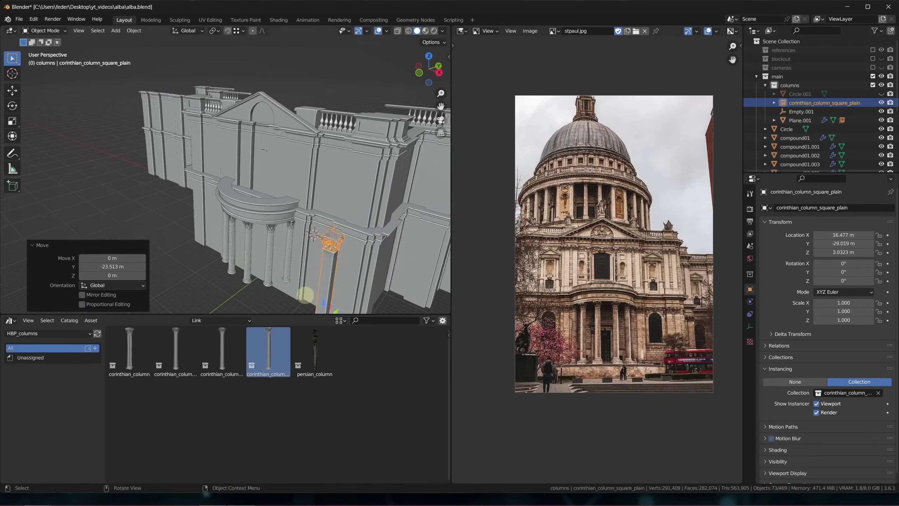
key(KP_Decimal)
key(shift+d)
key(x)
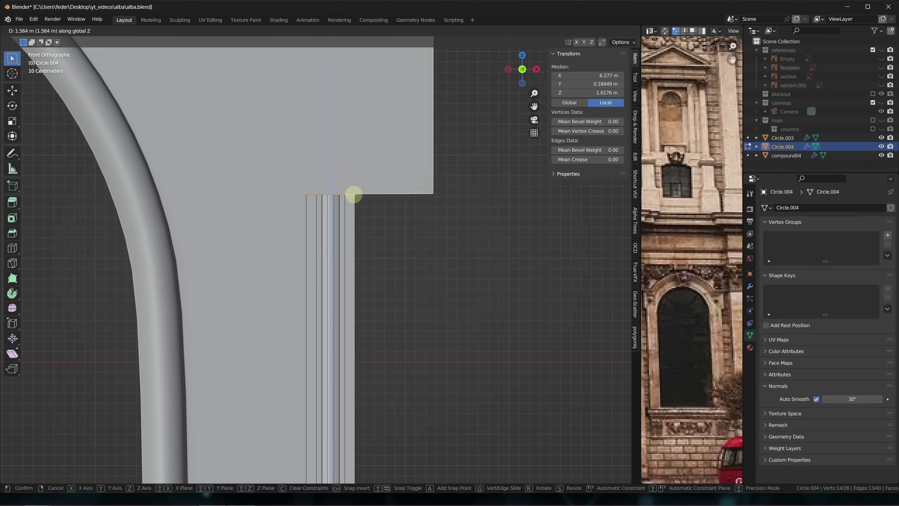
Step: Extrude the window molding upward twice and scale the top extrusion to form the sill profile
click(353, 195)
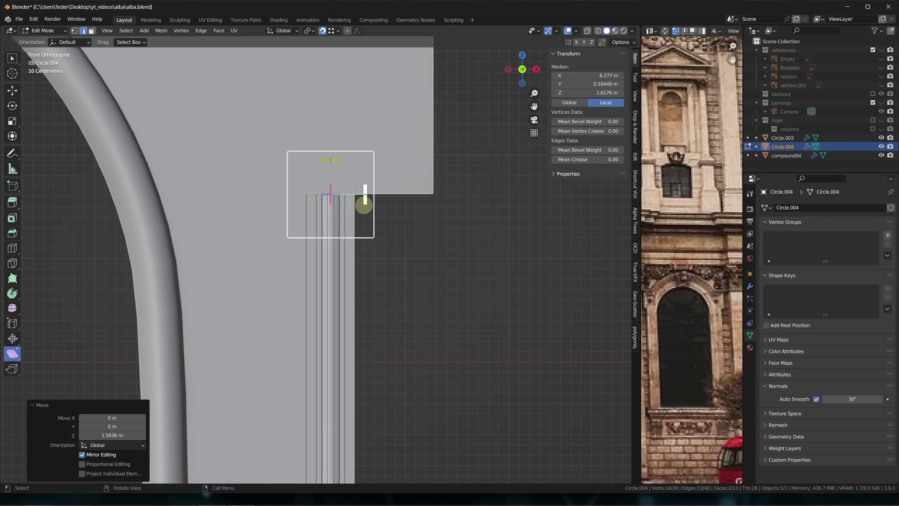
drag(364, 201, 125, 426)
key(e)
click(356, 181)
key(g)
key(x)
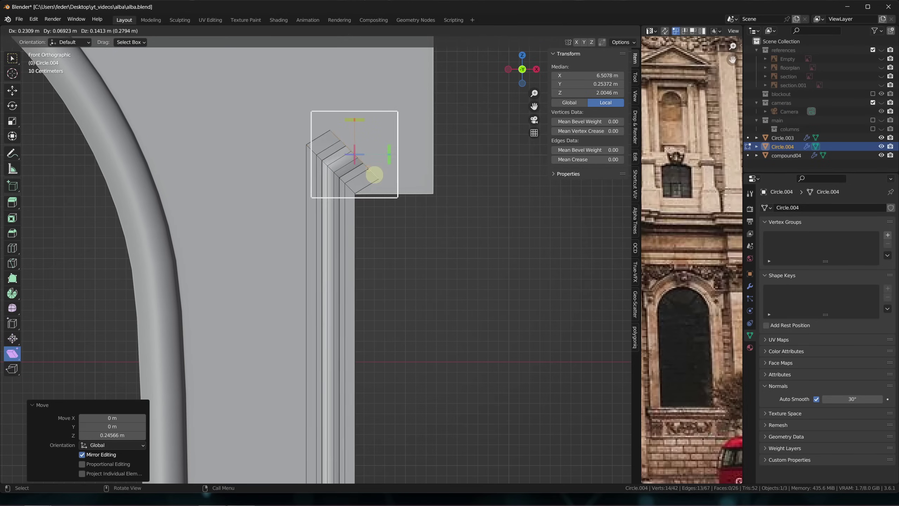
key(Escape)
scroll(436, 195, down, 3)
key(e)
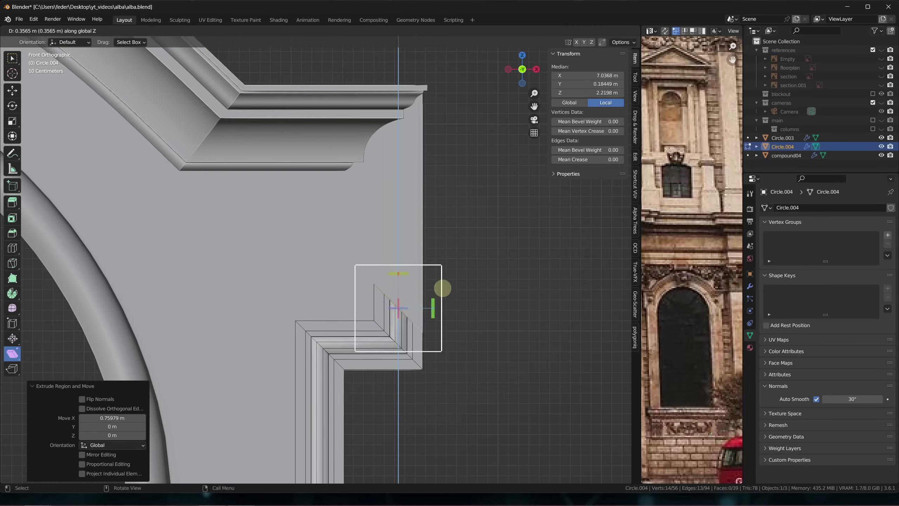
click(450, 225)
key(s)
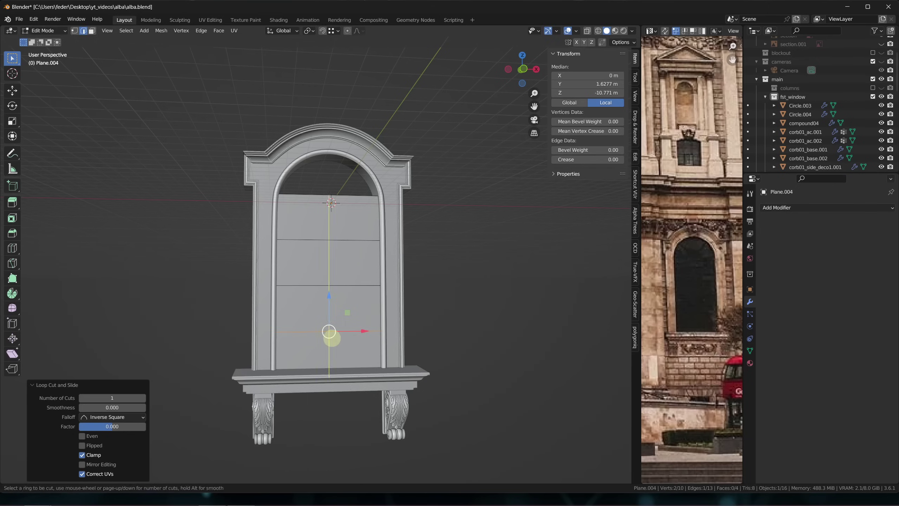
Step: Subdivide the window pane plane and add a Wireframe modifier to turn it into a glazing grid
mouse_move(331, 337)
middle_down()
mouse_move(308, 324)
mouse_move(354, 313)
middle_up()
right_click(330, 220)
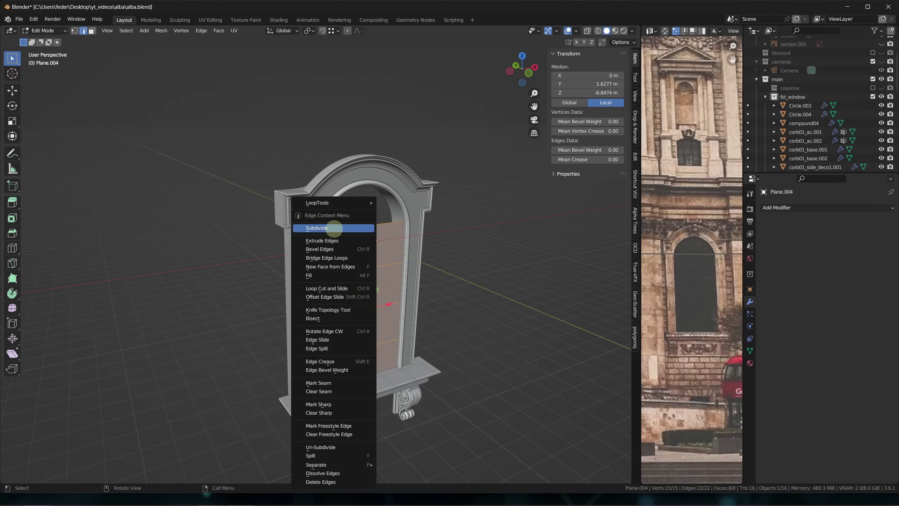
click(330, 219)
click(143, 417)
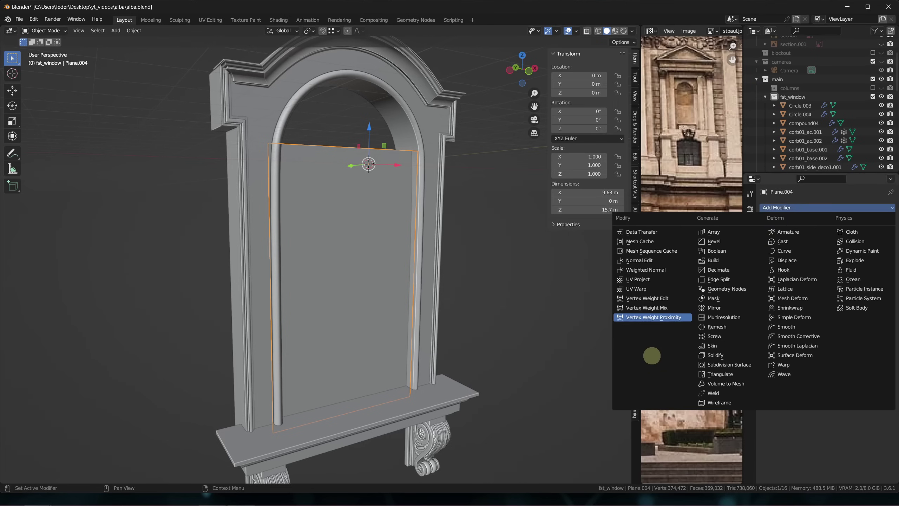
click(708, 402)
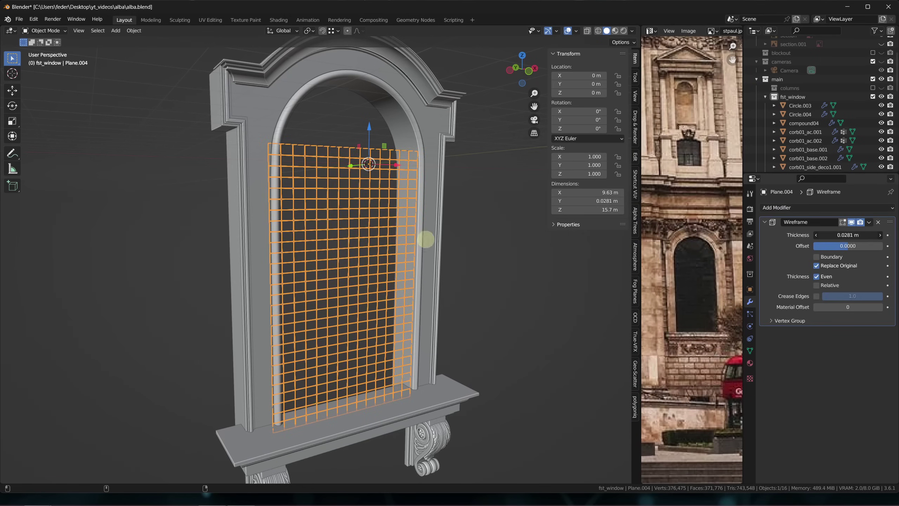
Step: Duplicate the grid pane in place without its Wireframe, then wireframe the arch fan and thicken its bars
click(508, 324)
middle_drag(492, 307, 366, 324)
click(342, 327)
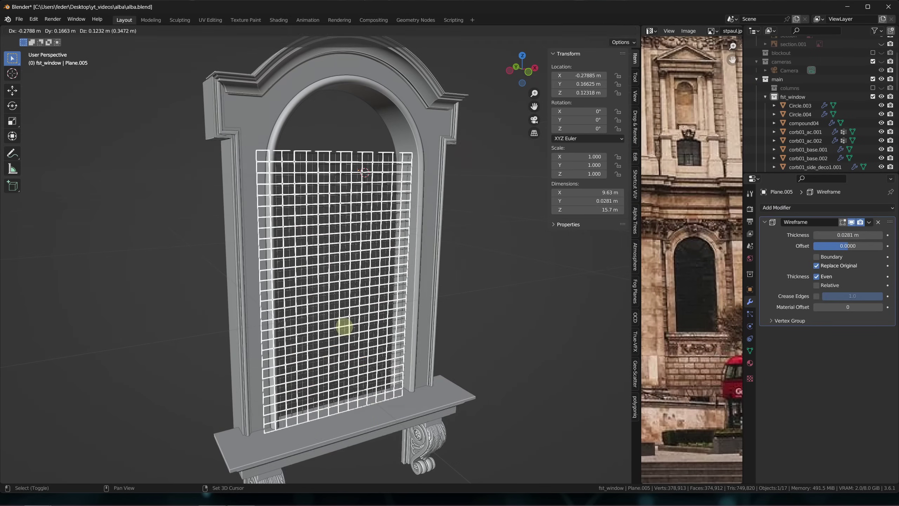
key(shift+d)
key(Escape)
click(878, 222)
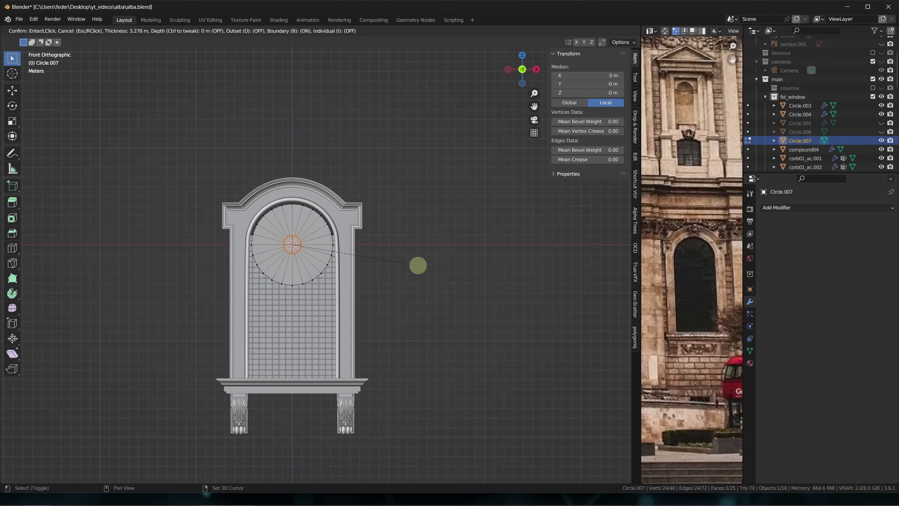
click(790, 209)
click(718, 401)
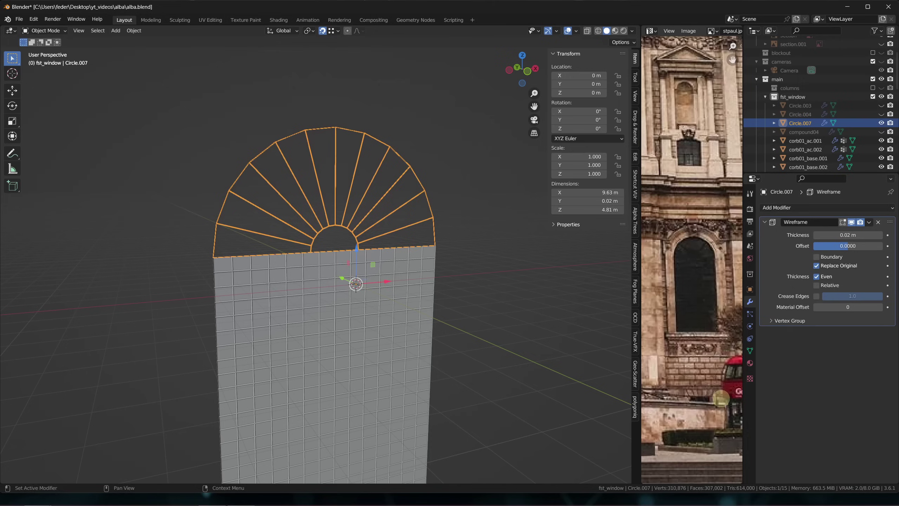
drag(846, 235, 508, 236)
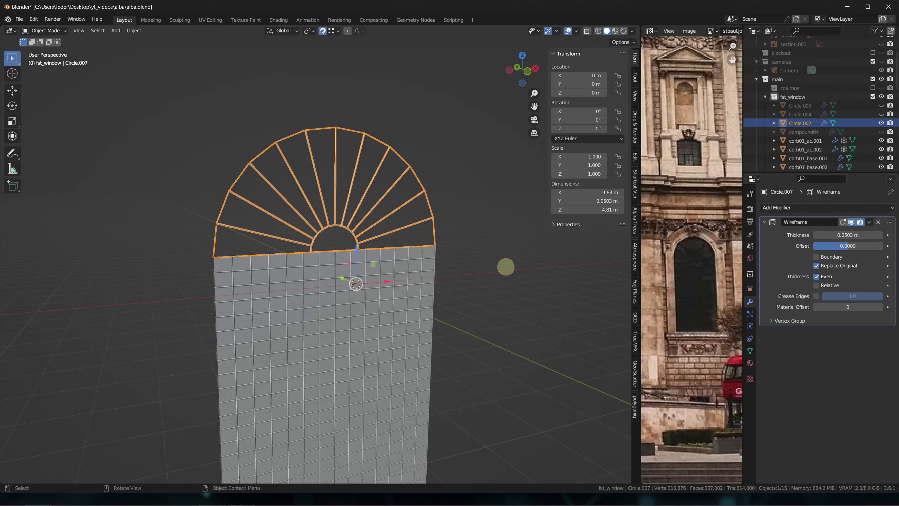
Step: Duplicate fanlight Circle.005 in place and delete the copy's Wireframe modifier, leaving a solid backing
middle_drag(506, 266, 476, 255)
key(shift+d)
right_click(632, 238)
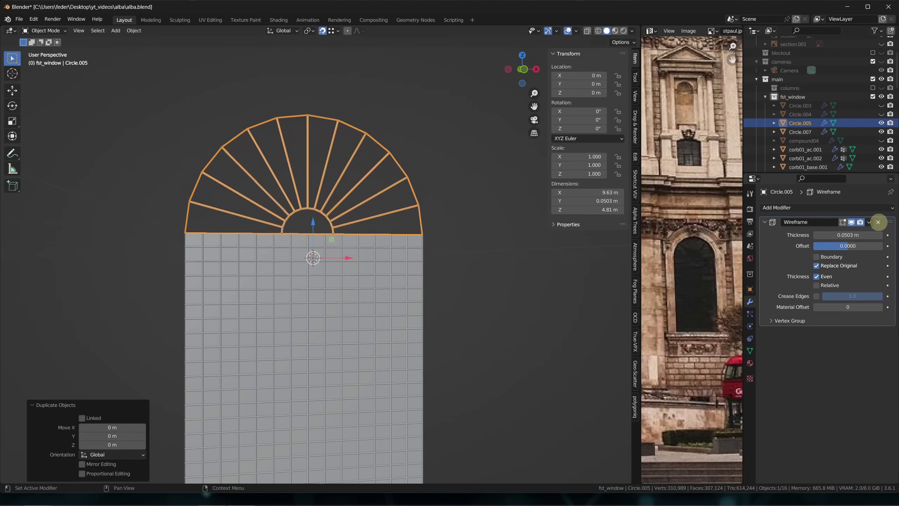
click(878, 222)
click(508, 295)
middle_drag(509, 295, 459, 279)
click(881, 140)
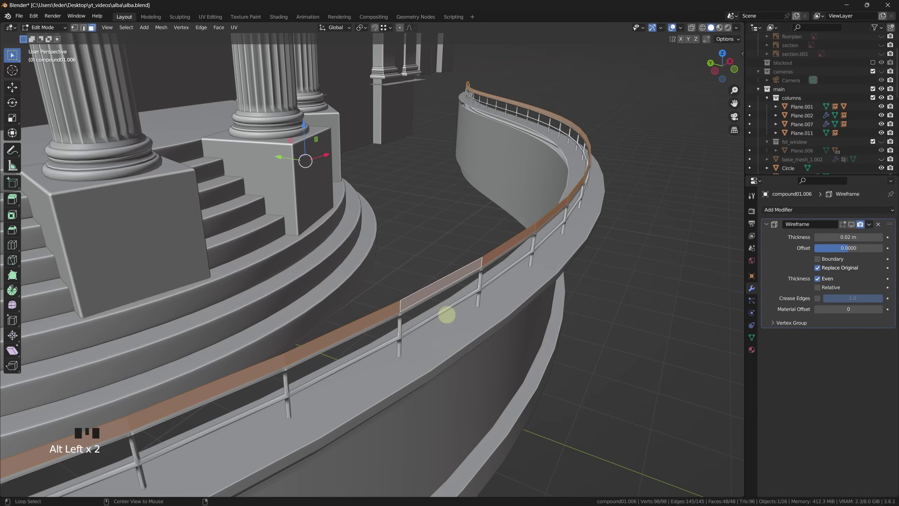
Step: Extrude the railing faces along normals, then spin the cornice section ~354° around the dome with more steps
key(alt+e)
click(442, 317)
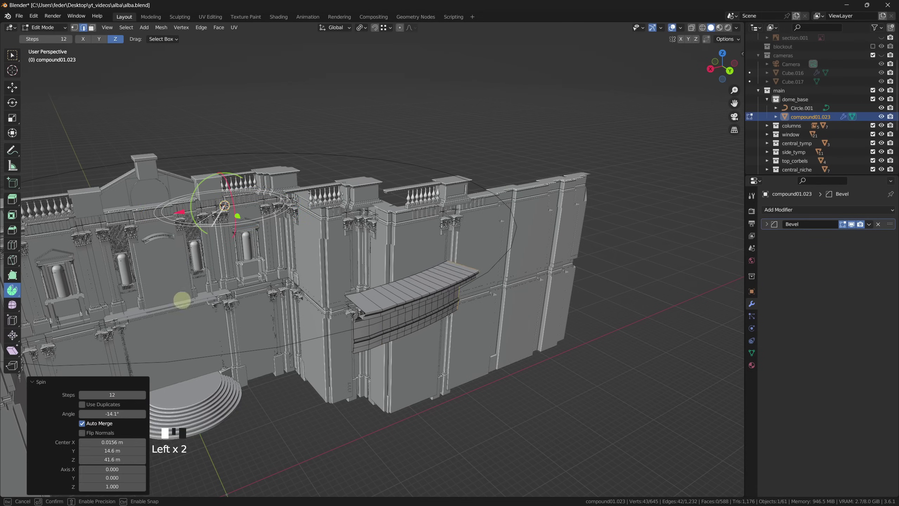
drag(182, 301, 340, 379)
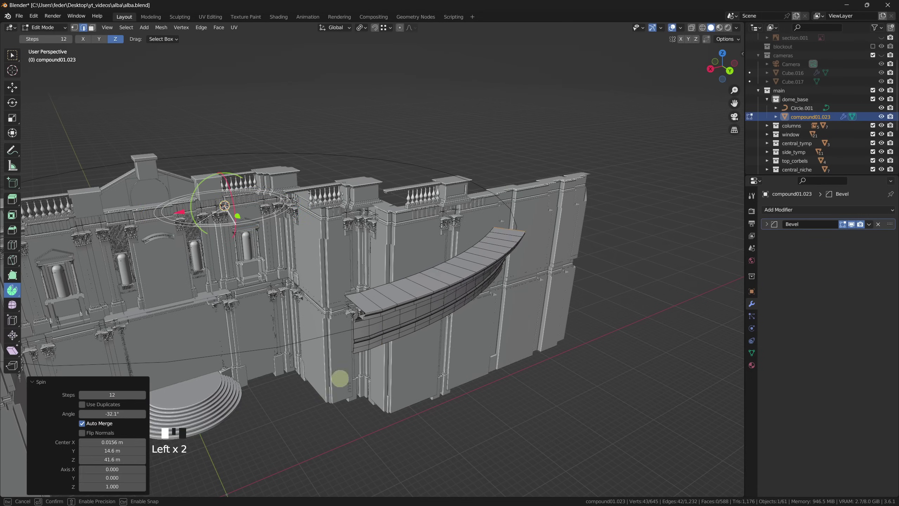
drag(643, 402, 104, 268)
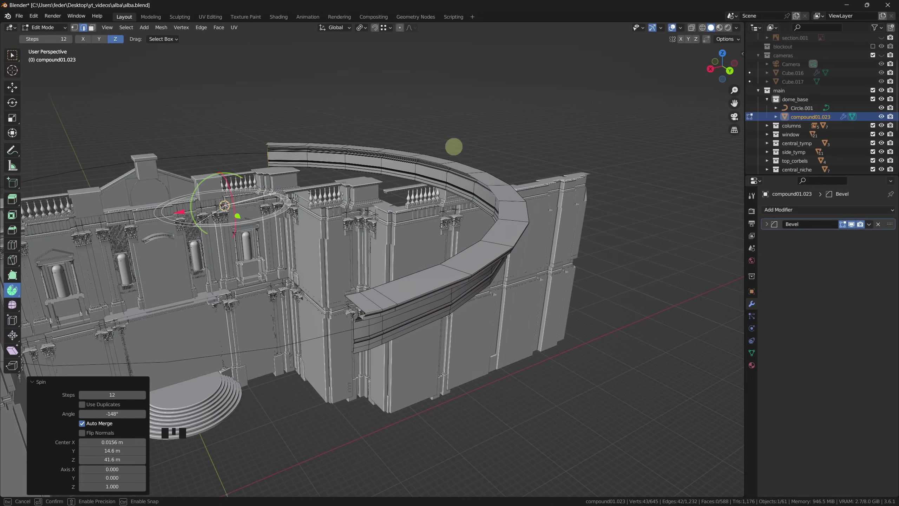
drag(112, 395, 114, 397)
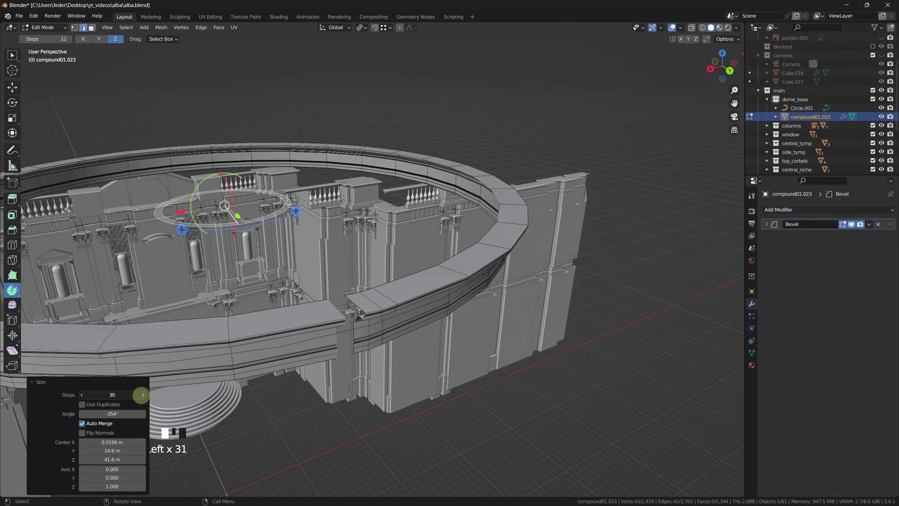
click(114, 395)
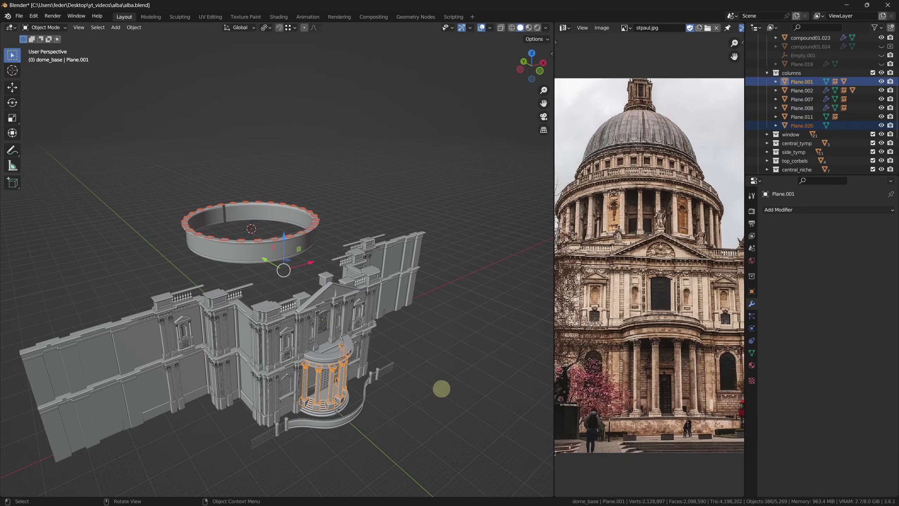
Step: Array the columns into a ring around the dome base and compare with the photo
key(shift+ctrl+a)
click(418, 211)
middle_drag(419, 187, 407, 182)
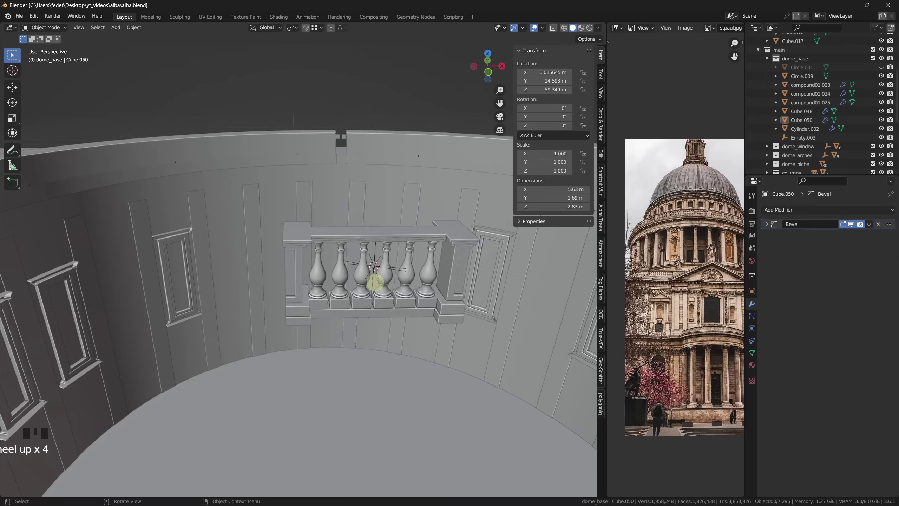
scroll(373, 279, up, 3)
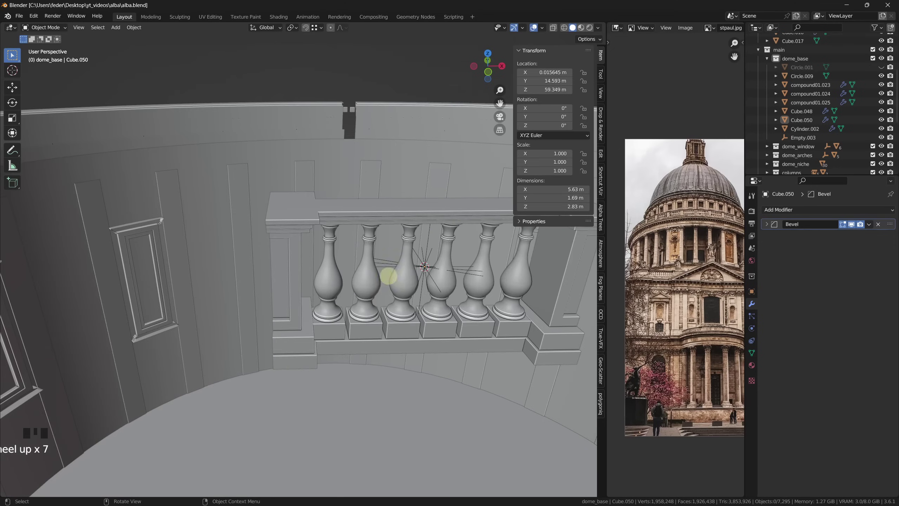
Step: Add a Bezier circle at the drum centre and scale it to match the drum rim
mouse_move(389, 277)
middle_down()
mouse_move(302, 261)
mouse_move(392, 251)
mouse_move(422, 271)
middle_up()
scroll(402, 255, down, 7)
scroll(404, 276, down, 2)
key(shift+a)
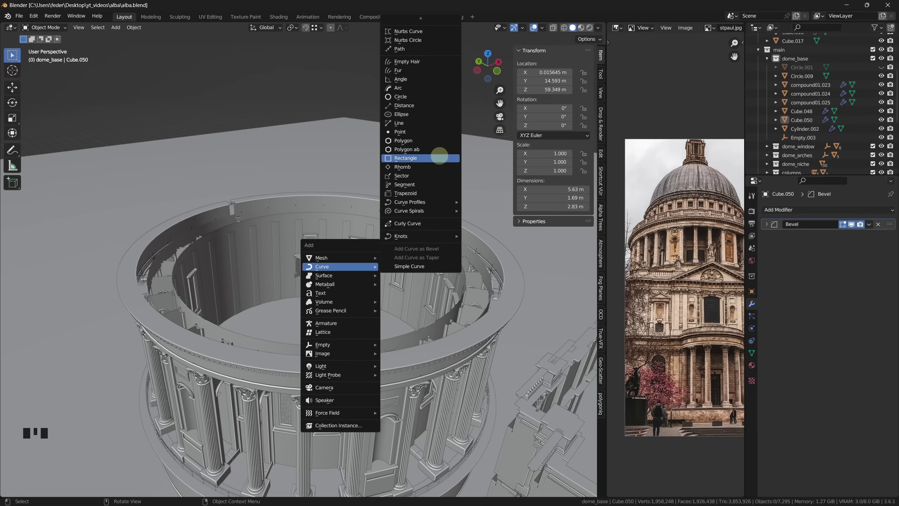
click(417, 30)
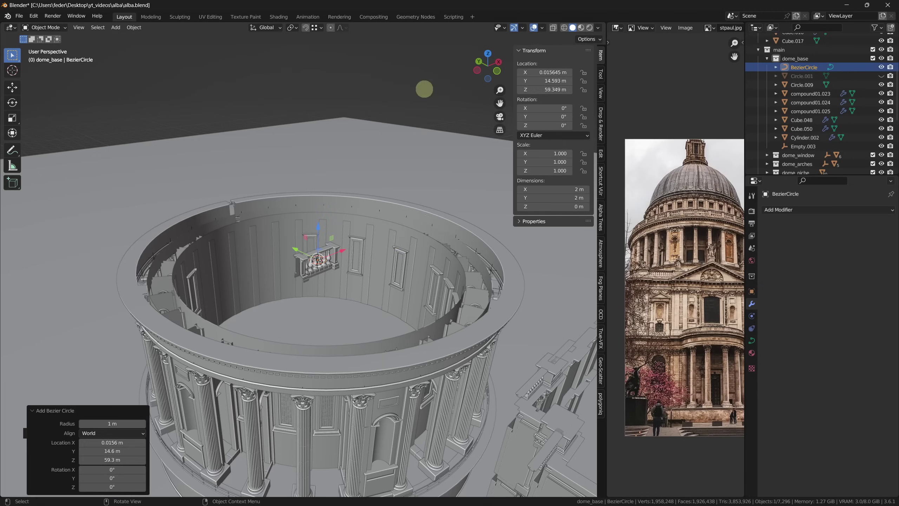
key(s)
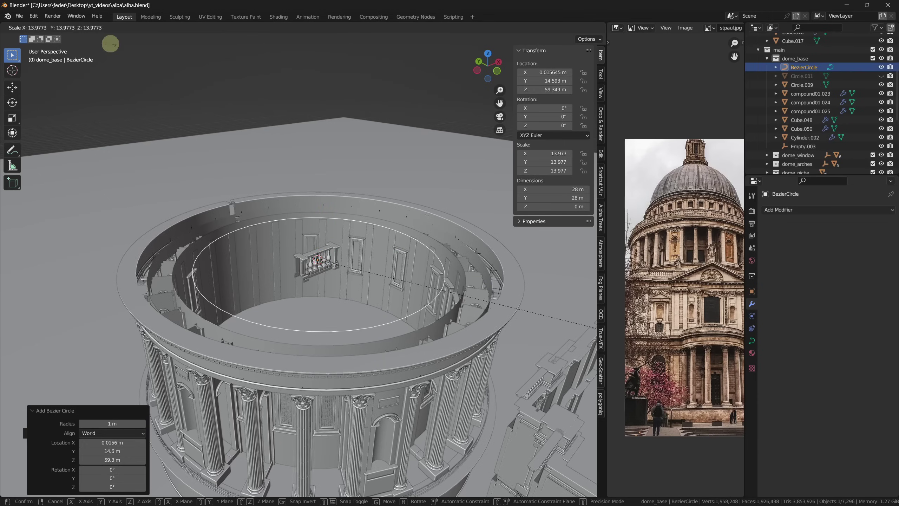
middle_drag(475, 216, 506, 232)
Step: Give Cube.050 a Curve modifier above Bevel targeting BezierCircle, then start moving its mesh in Z
click(780, 210)
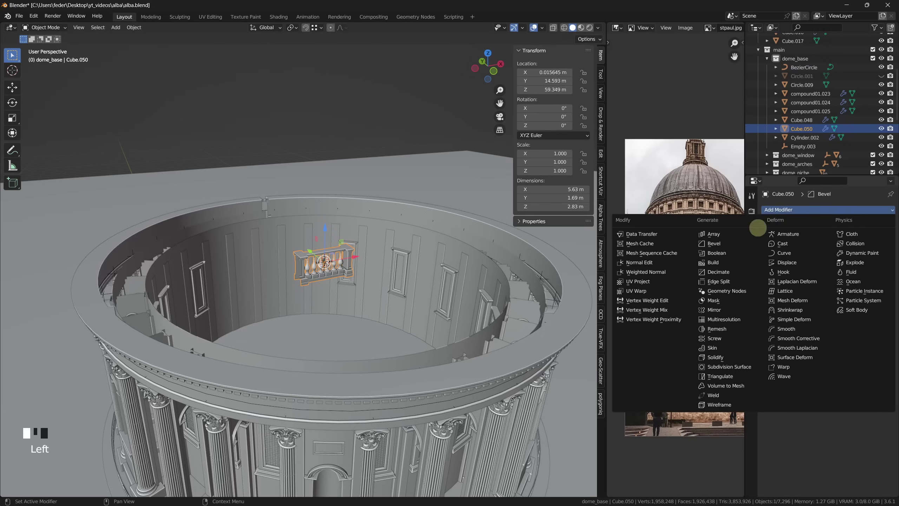
click(782, 252)
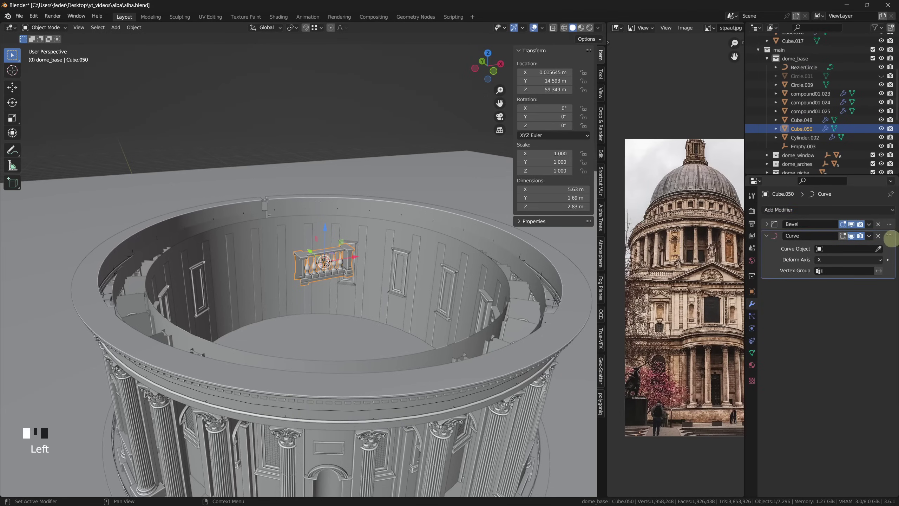
drag(890, 238, 890, 211)
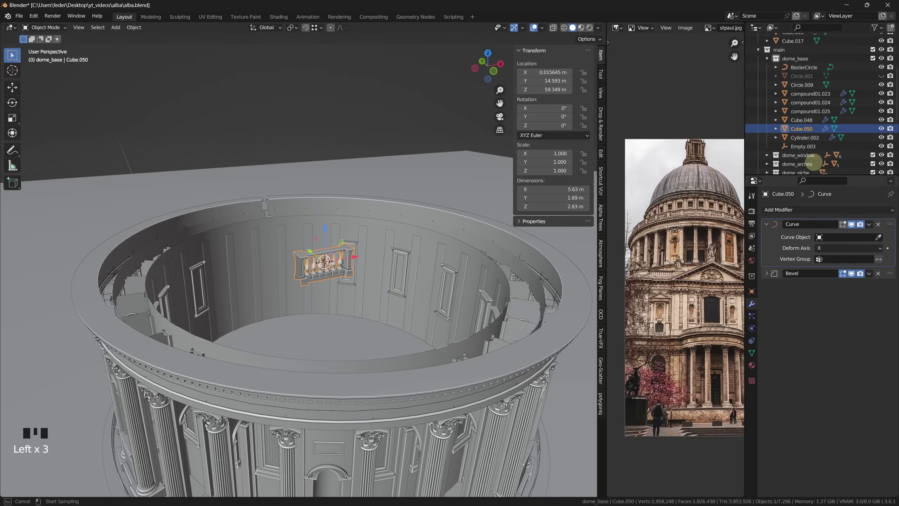
click(803, 66)
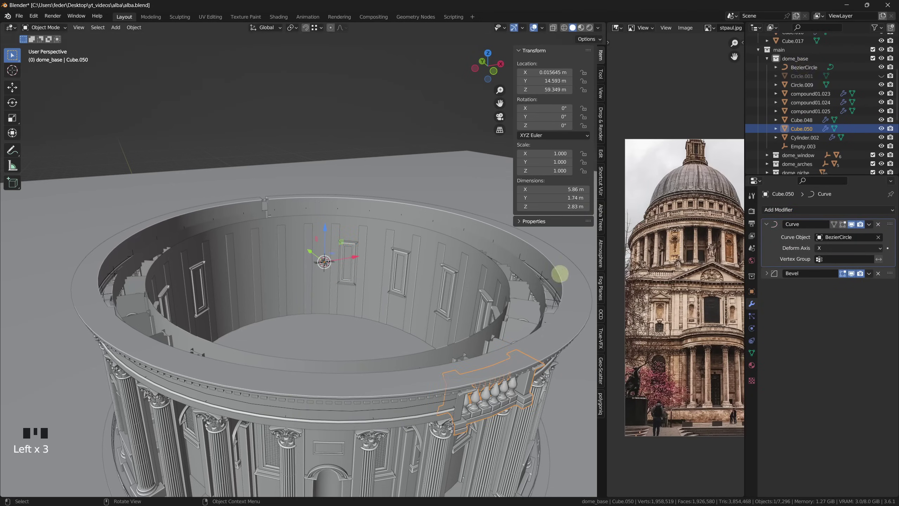
key(Tab)
key(g)
key(z)
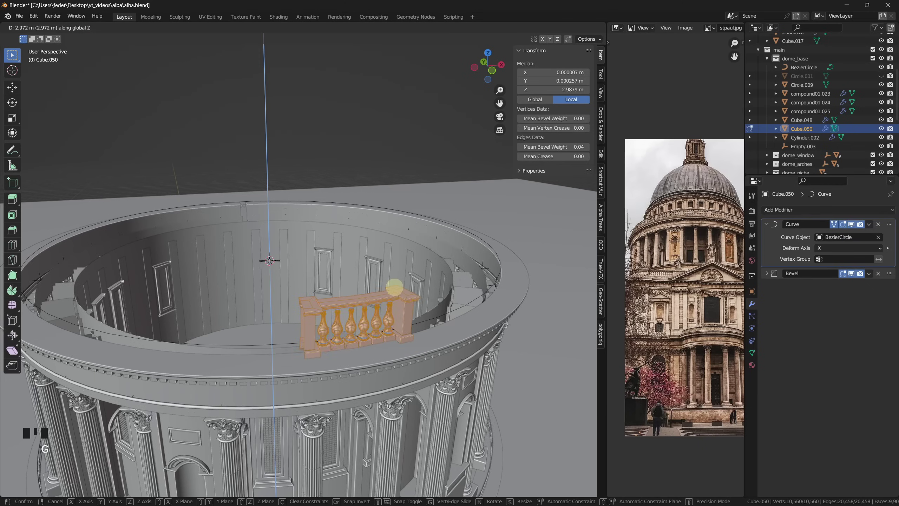
Step: Add an Array modifier at the top of the balustrade stack with Merge on and Count raised to 22
click(394, 287)
key(Tab)
click(780, 210)
click(729, 228)
drag(890, 284, 889, 223)
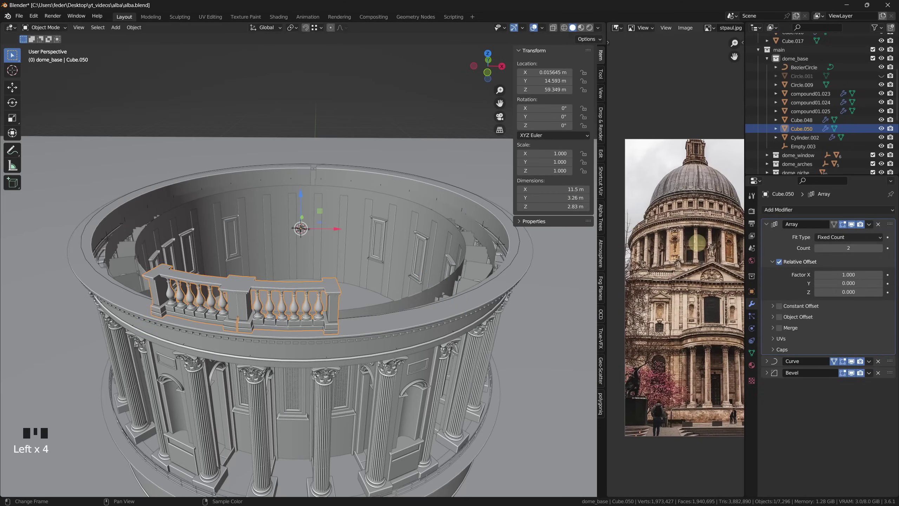
click(780, 327)
key(Tab)
drag(848, 248, 882, 247)
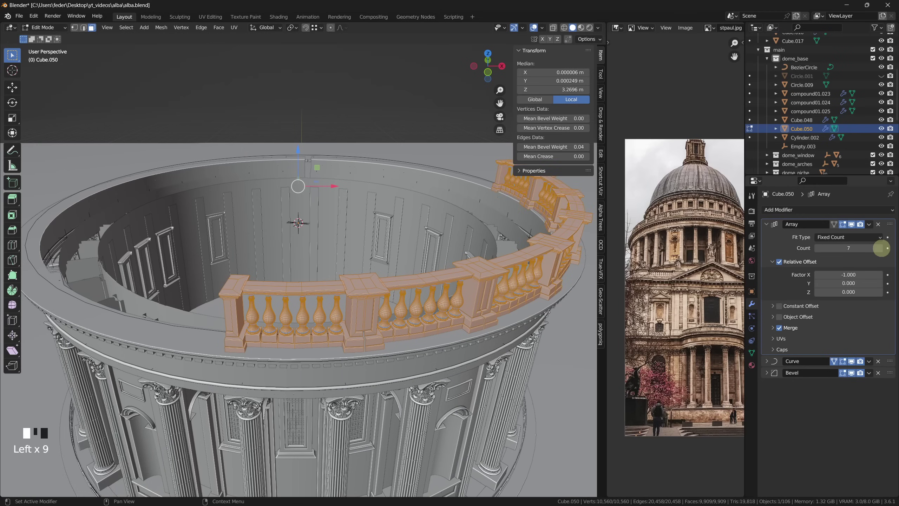
scroll(499, 328, up, 5)
Step: Scale the balustrade mesh in Edit Mode so the copies fit the drum
key(s)
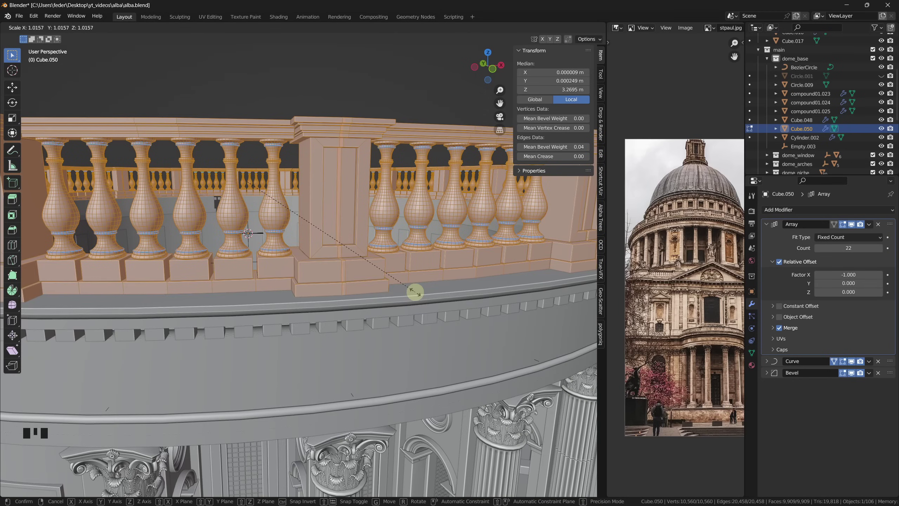
click(415, 292)
key(Tab)
Step: Disable the Curve modifier in the viewport so the balustrade shows as a straight row, and inspect the dome ring
mouse_move(450, 267)
shift+middle_down()
mouse_move(476, 307)
mouse_move(589, 408)
shift+middle_up()
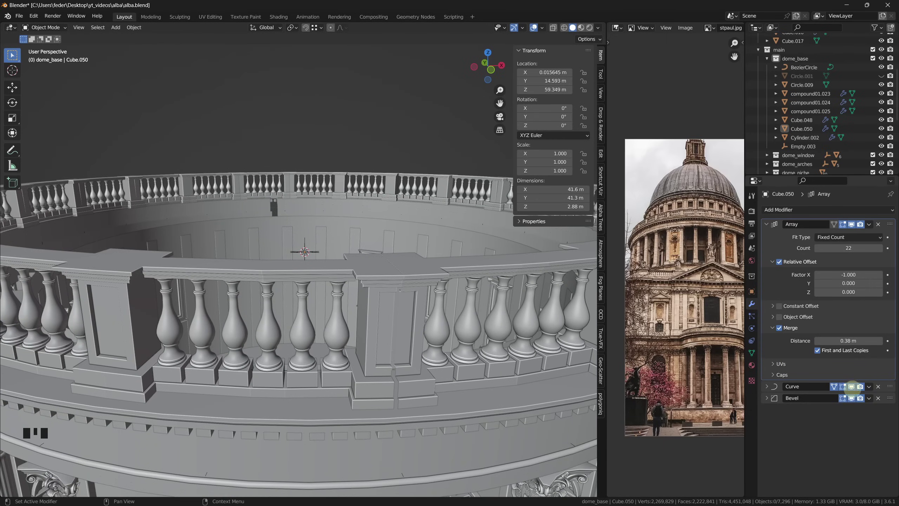
click(852, 387)
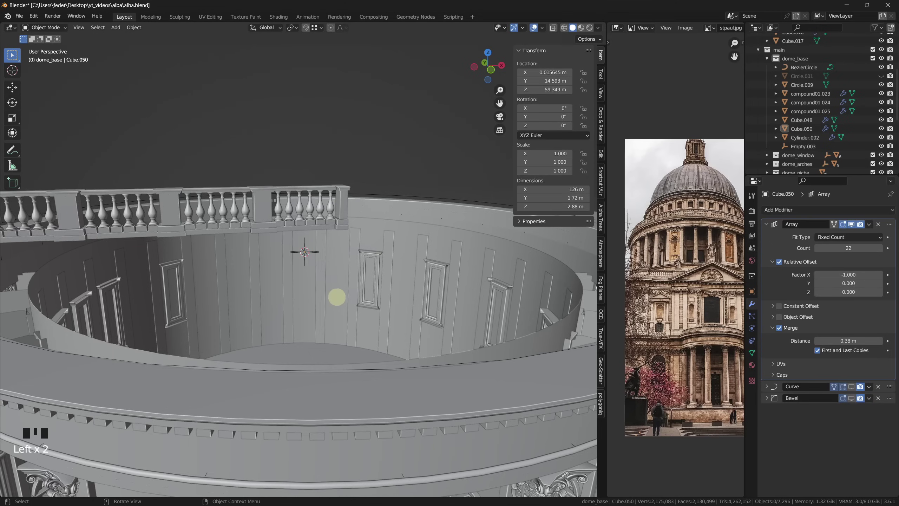
scroll(337, 292, down, 4)
scroll(331, 289, down, 5)
scroll(310, 291, down, 1)
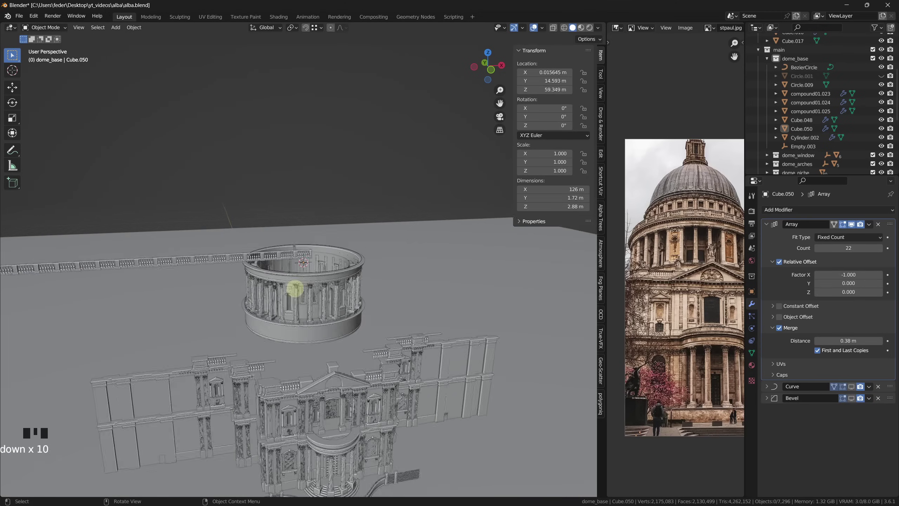
mouse_move(292, 295)
shift+middle_down()
mouse_move(307, 308)
mouse_move(332, 300)
shift+middle_up()
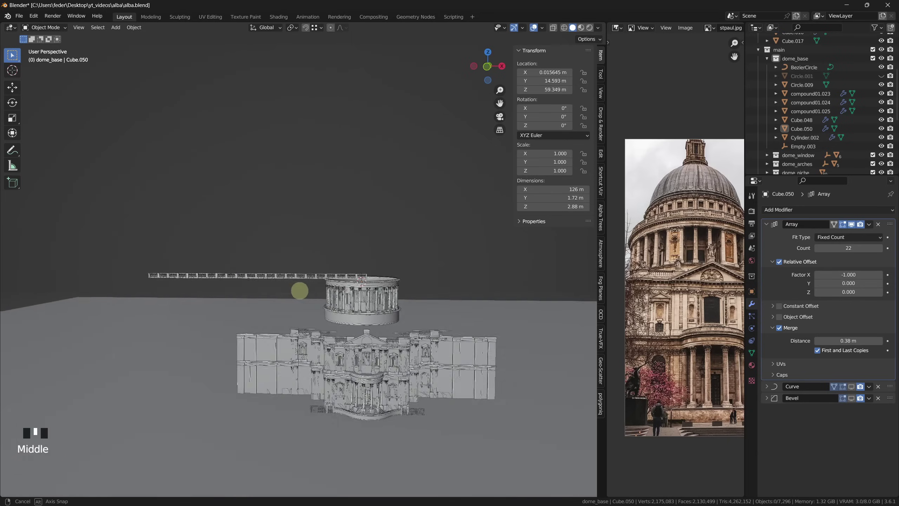
scroll(372, 265, up, 3)
mouse_move(376, 265)
shift+middle_down()
mouse_move(417, 296)
mouse_move(356, 301)
shift+middle_up()
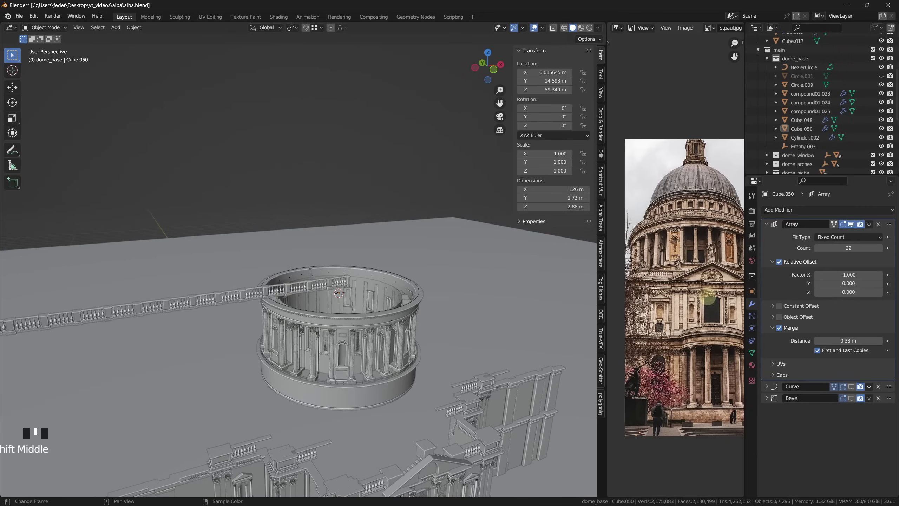
middle_drag(849, 328, 846, 356)
Step: Move the Curve modifier to the top of the stack, then delete it
drag(884, 384, 849, 216)
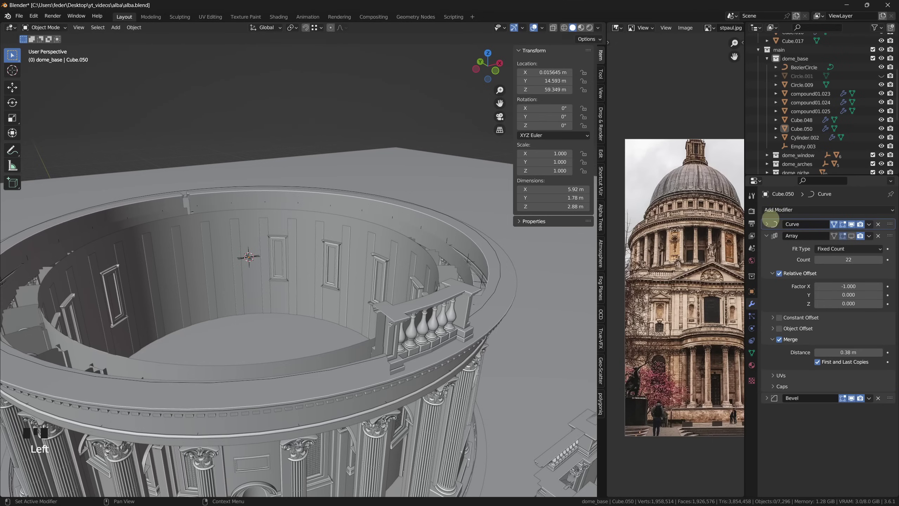
click(769, 224)
click(869, 224)
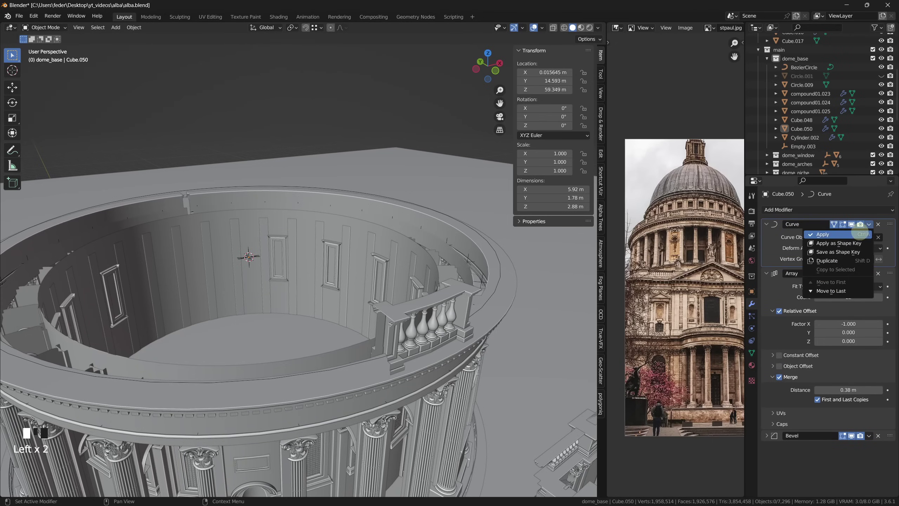
click(829, 236)
Step: Add an empty at the dome centre and set the balustrade Array to Object Offset using it
middle_drag(593, 316, 411, 271)
key(shift+a)
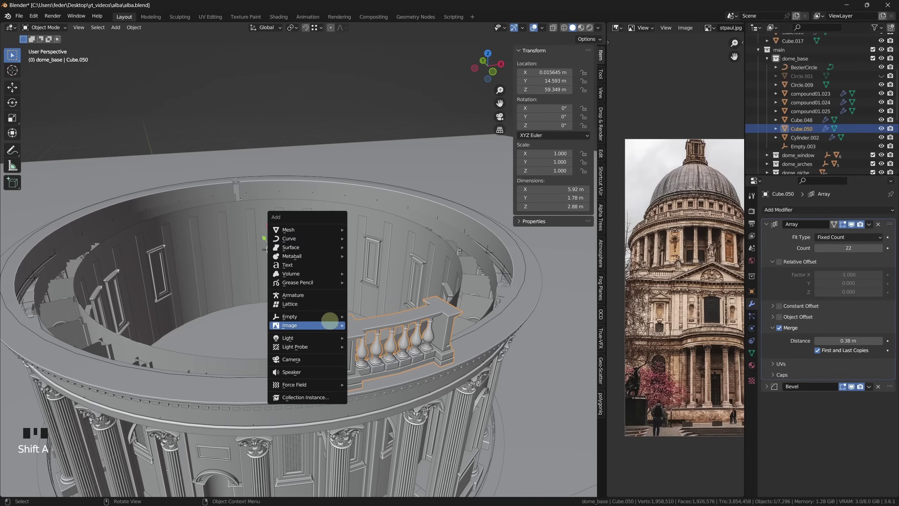
click(372, 314)
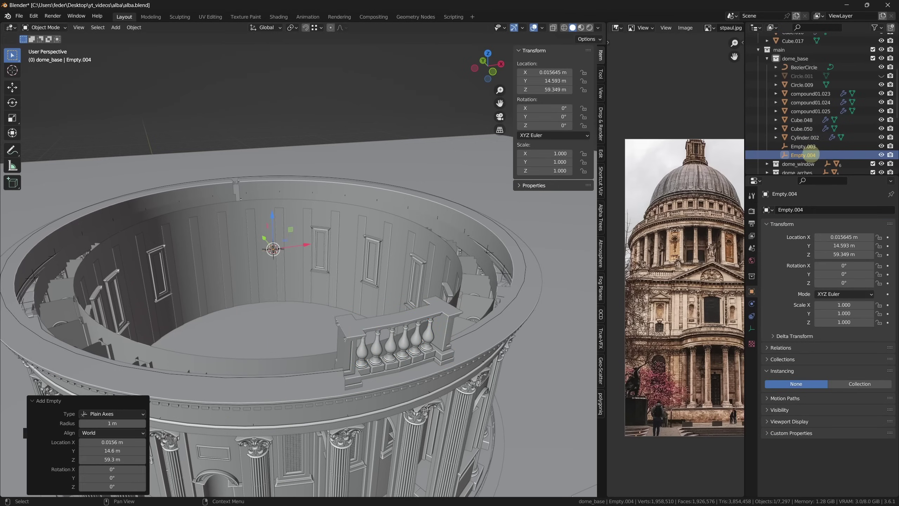
click(451, 317)
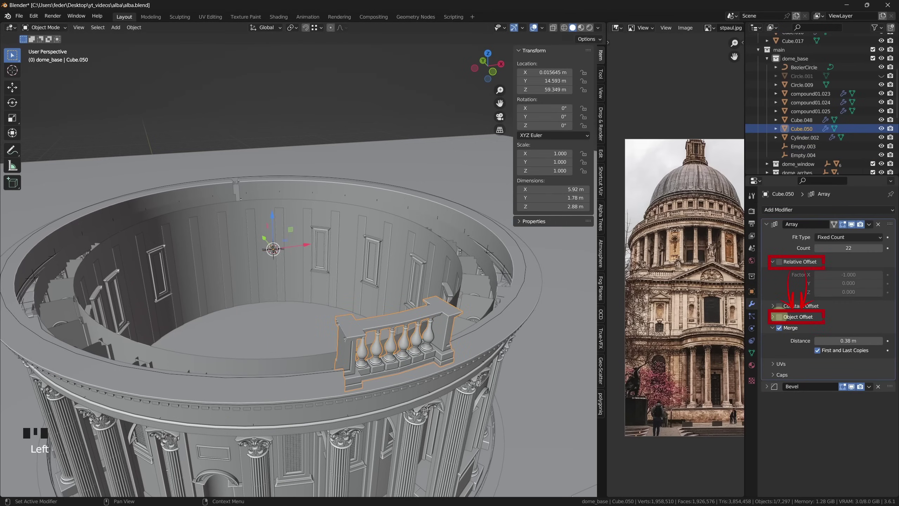
click(771, 317)
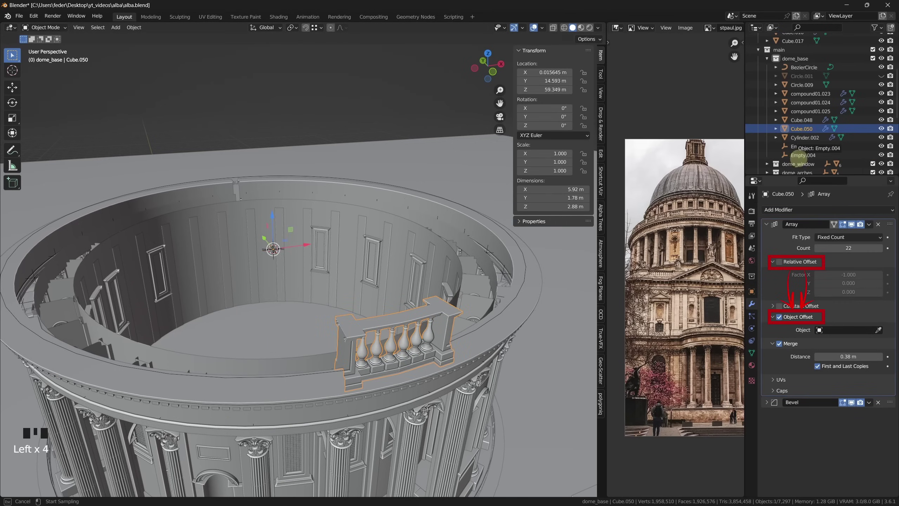
Step: Rotate the empty 16.4° about Z, raise the Array Count to 16 to close the ring, and Shade Smooth it
key(r)
key(z)
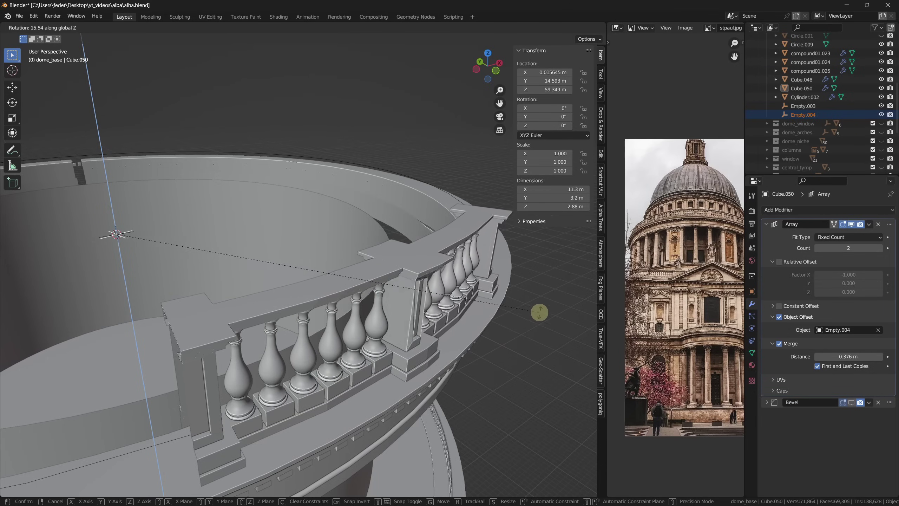
click(546, 307)
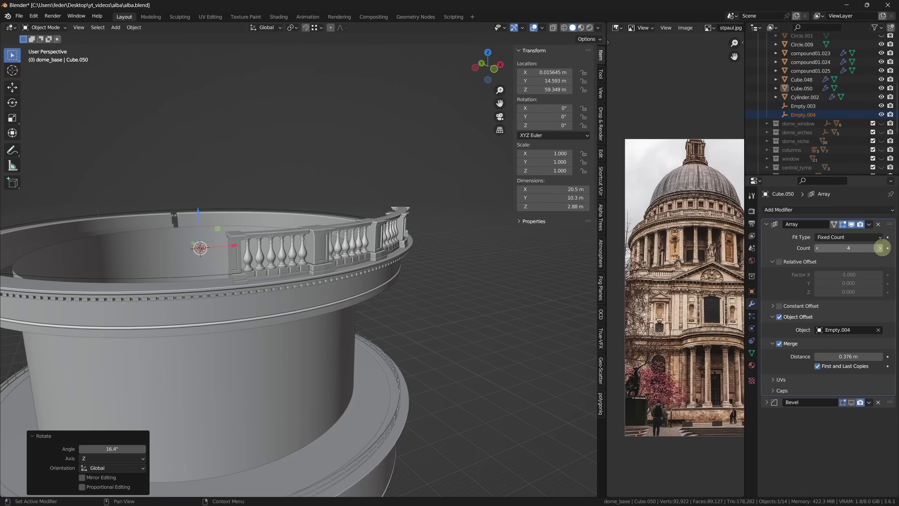
click(882, 247)
click(882, 247)
click(882, 247)
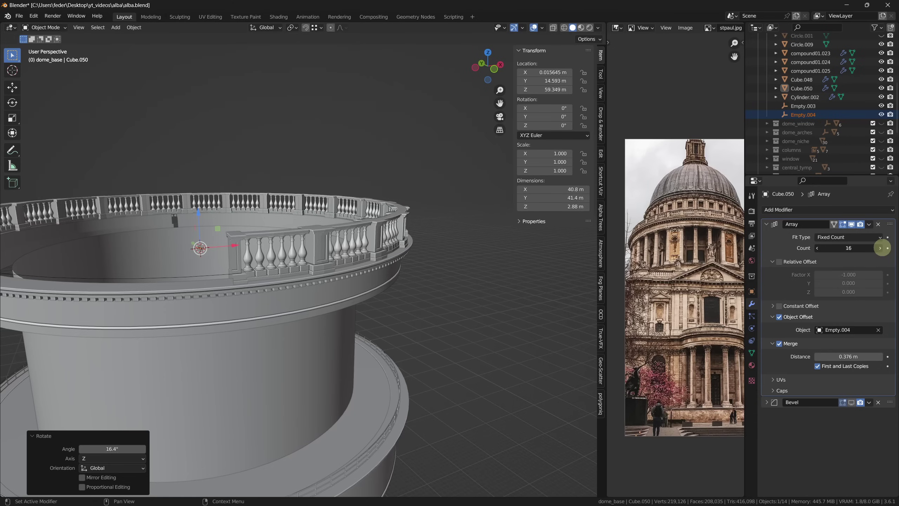
click(882, 247)
right_click(386, 271)
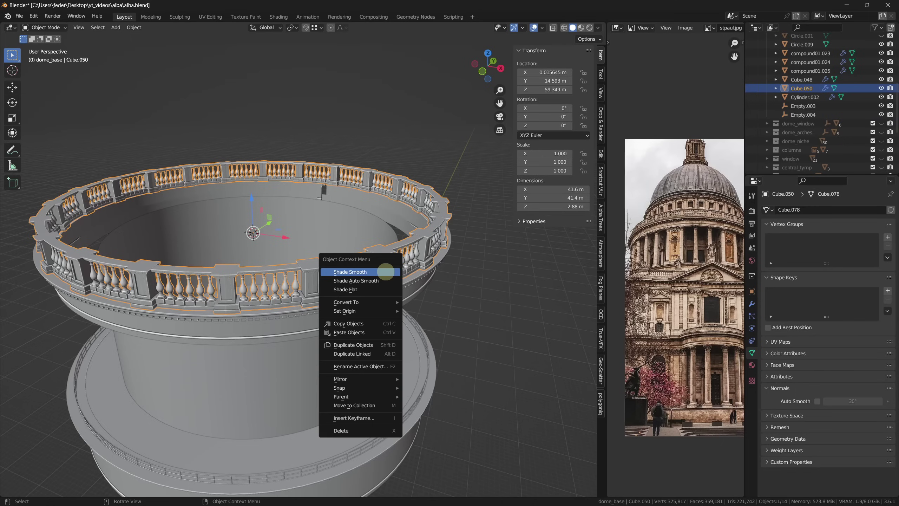
click(386, 272)
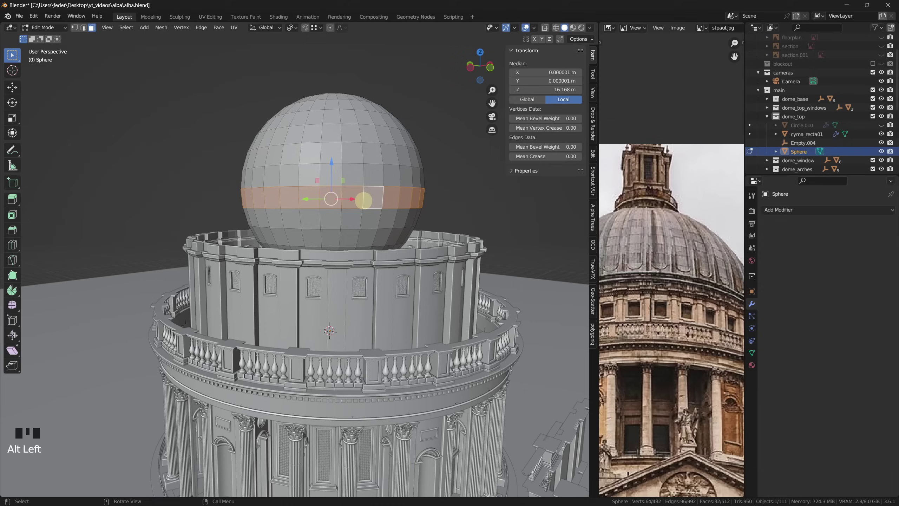
Step: Delete the band faces and the lower half so only the upper dome of the sphere remains
key(x)
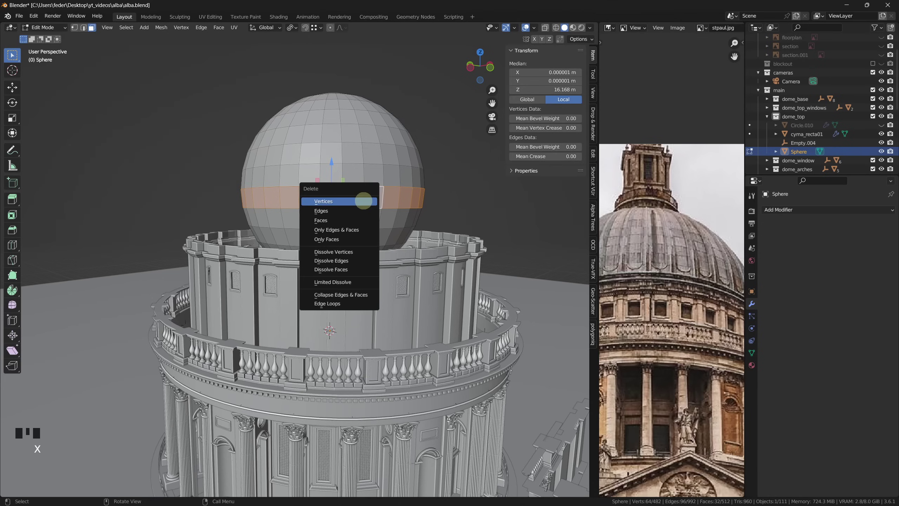
click(352, 218)
key(l)
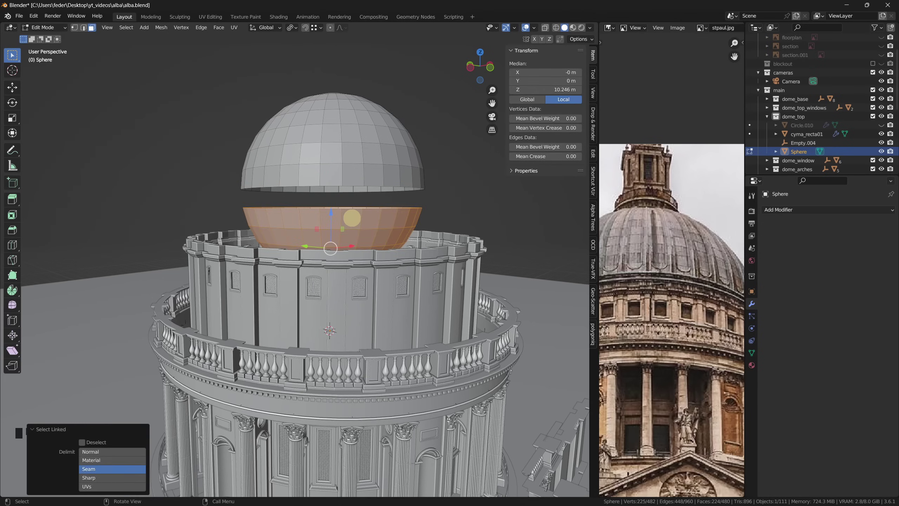
key(x)
click(353, 213)
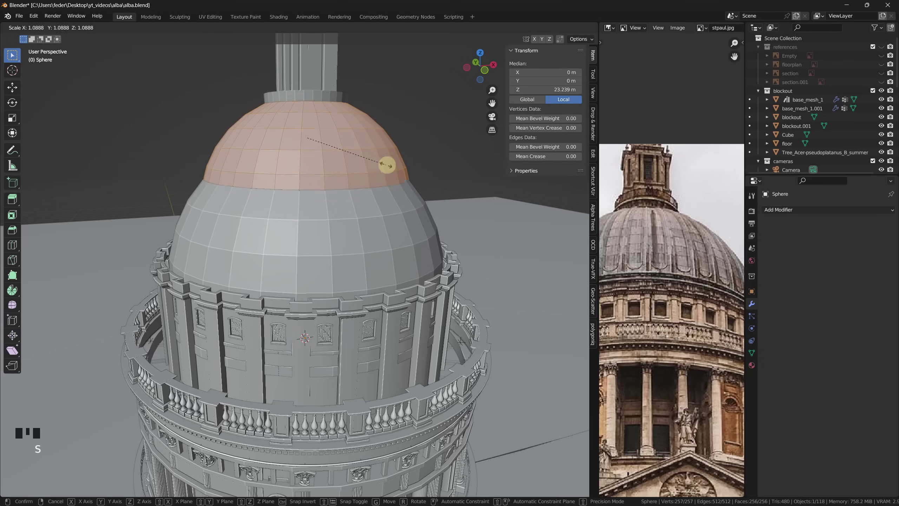
Step: Scale the dome to size and lower it into place along Z
key(s)
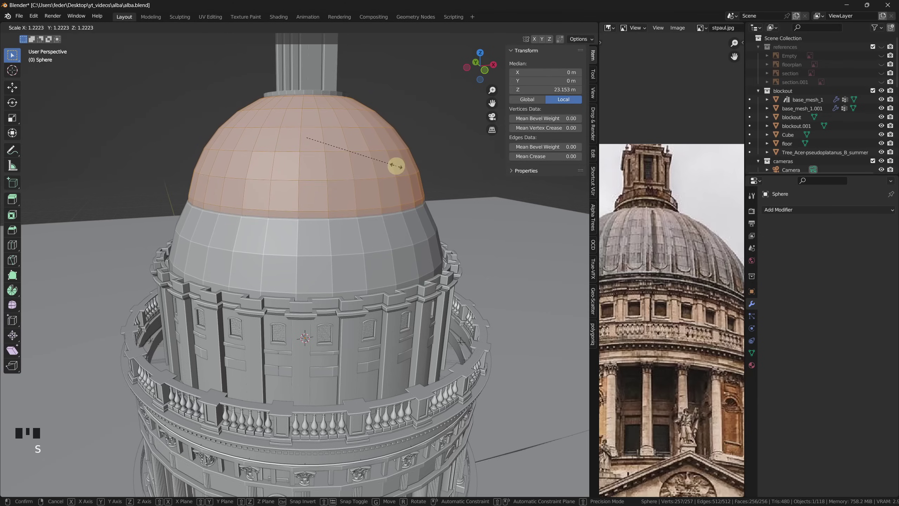
click(395, 165)
key(g)
key(z)
click(387, 206)
Step: Duplicate the dome, resize the copy and raise it above the original
key(l)
key(s)
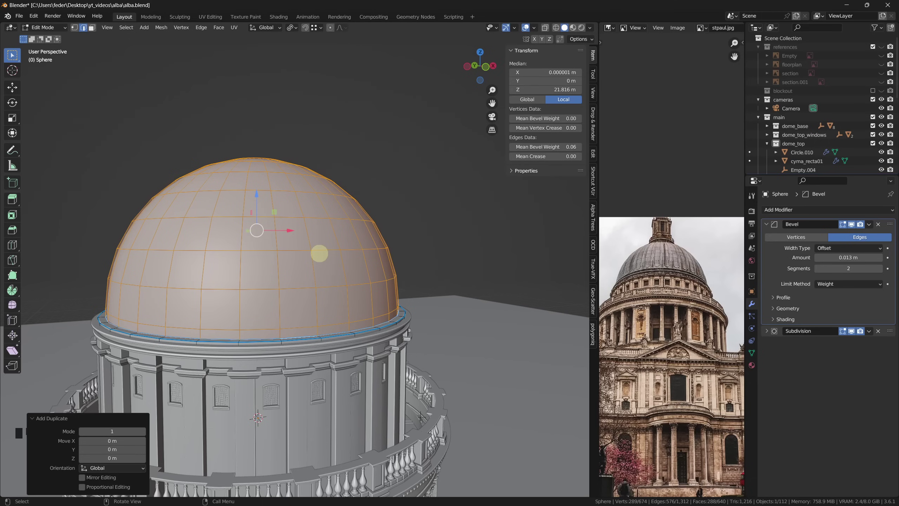
key(g)
key(z)
click(315, 187)
Step: Select the dome's vertical edge loops and bevel them into strips with Ctrl+B
middle_drag(315, 187, 301, 237)
alt+click(299, 237)
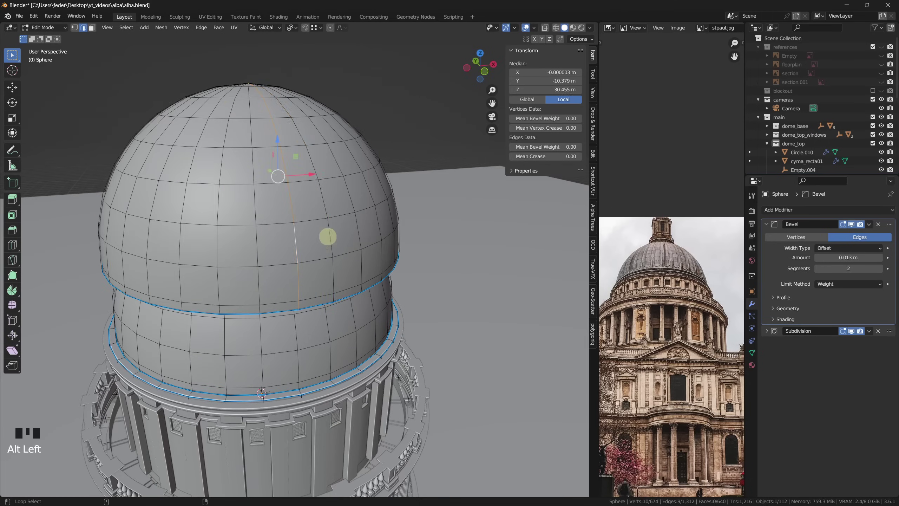
middle_drag(370, 225, 368, 169)
alt+shift+click(297, 263)
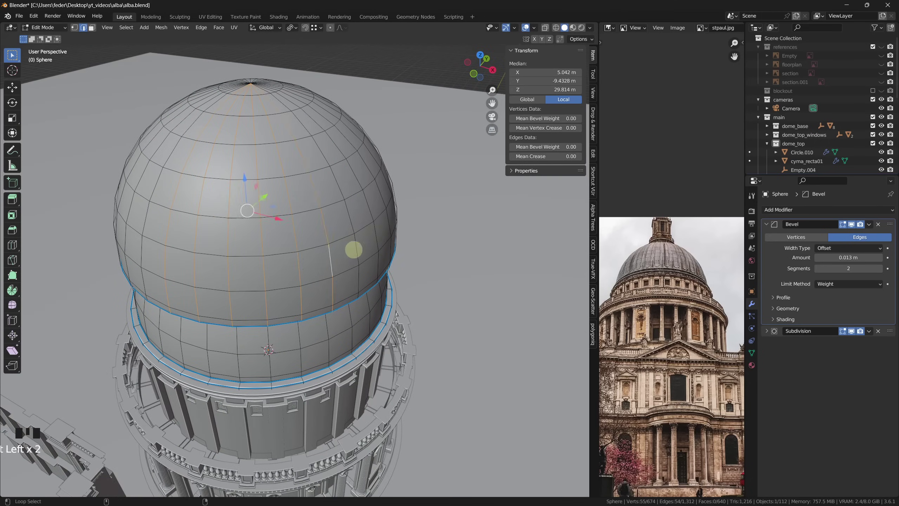
middle_drag(353, 250, 358, 282)
key(ctrl+b)
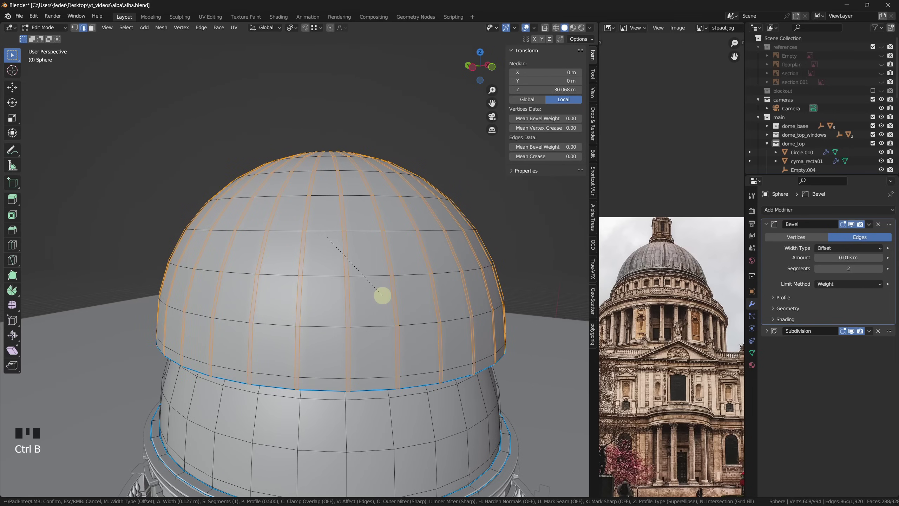
click(382, 295)
Step: Extrude the bevelled strips outward into ribs and delete the faces between them
key(alt+e)
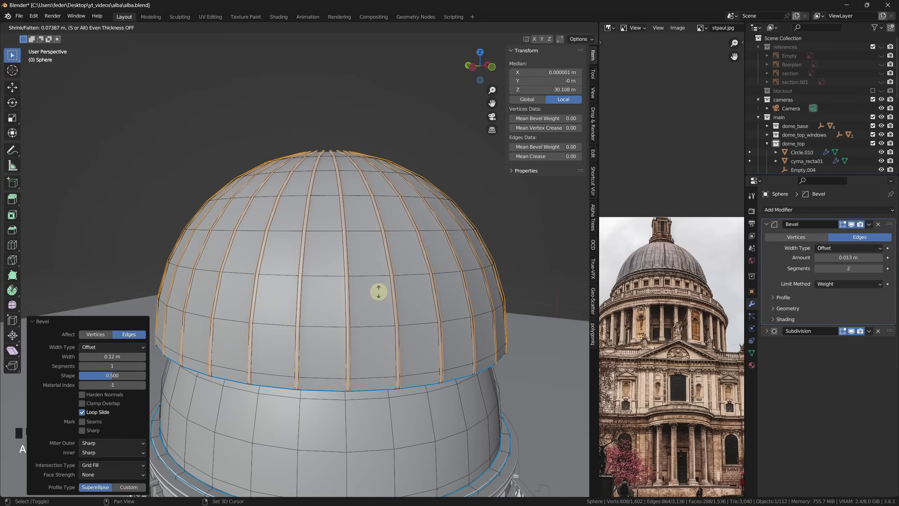
click(375, 291)
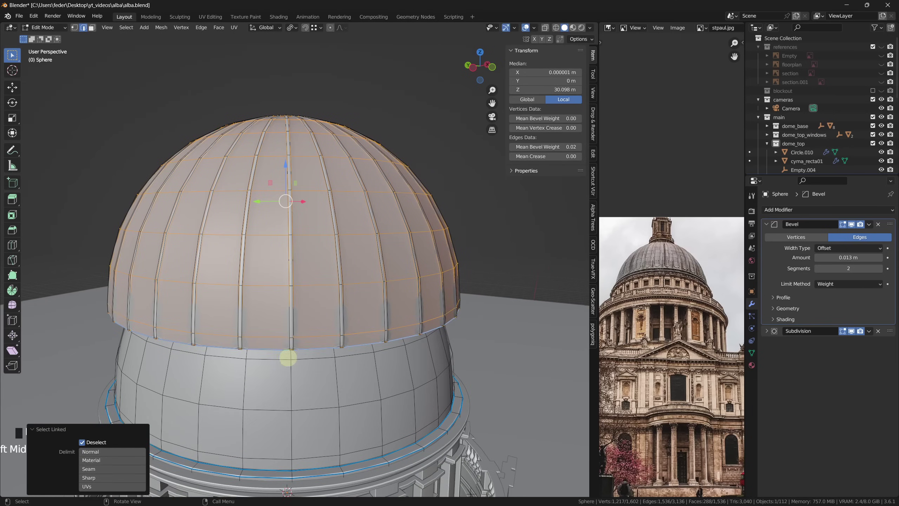
key(x)
click(289, 357)
Step: Inset the rib faces, delete their centres to open the ribs, and drop the cage onto the dome
key(Tab)
key(a)
key(g)
key(z)
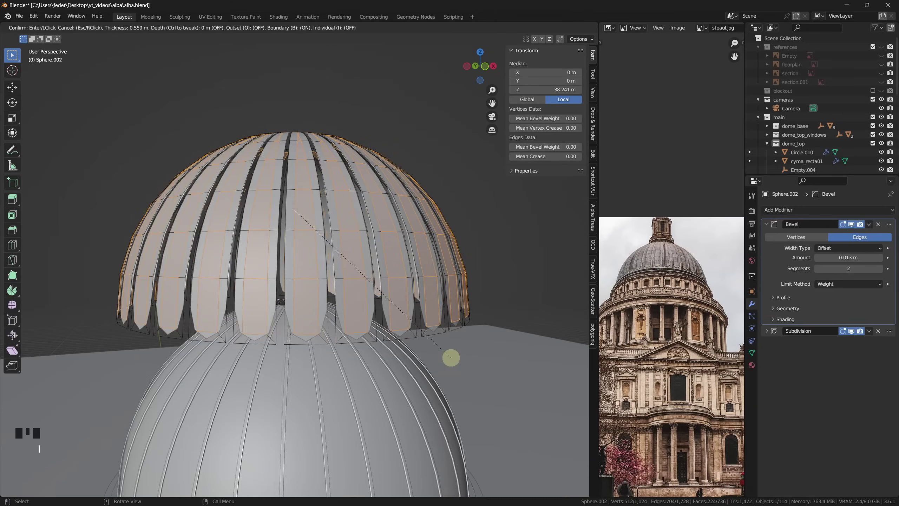
click(478, 377)
key(x)
click(427, 301)
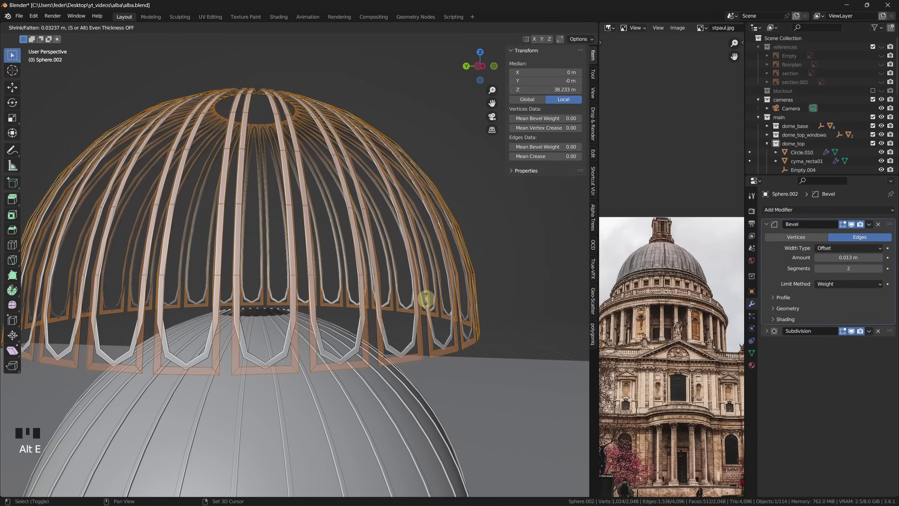
key(z)
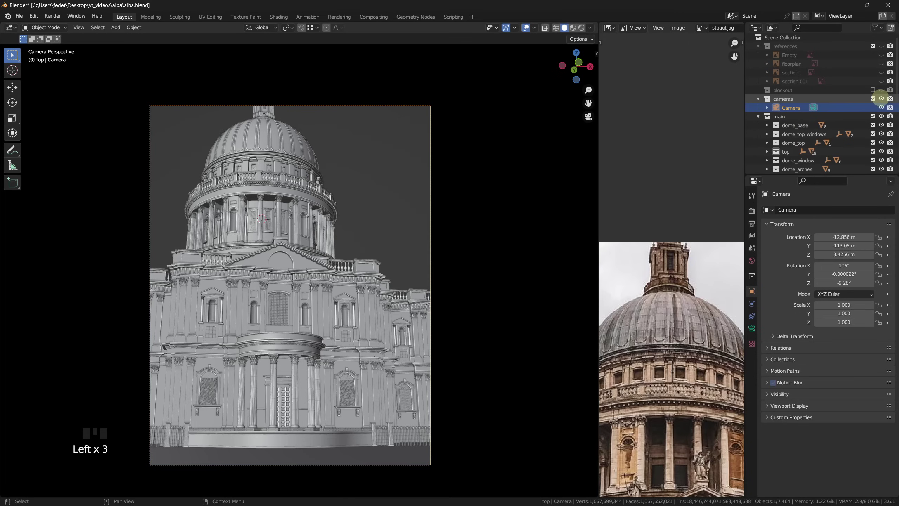
Step: Hide the cameras collection in the outliner
click(882, 99)
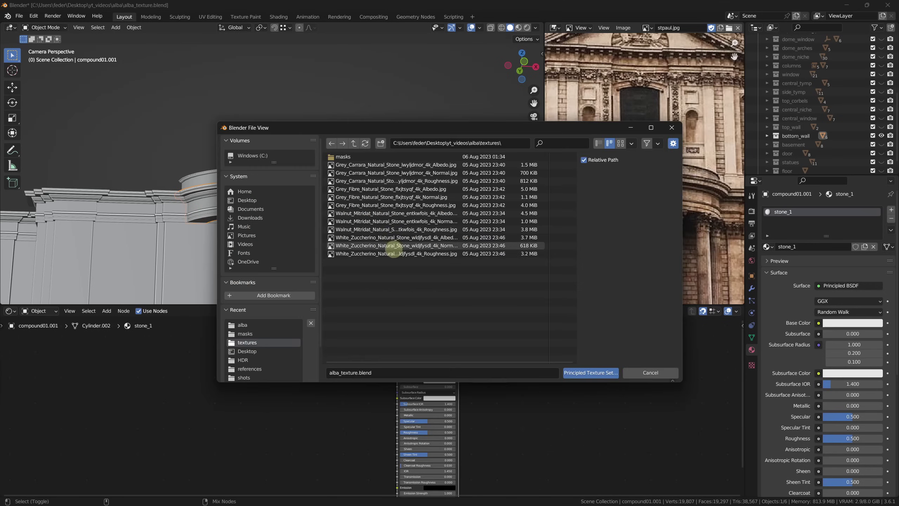
Step: Load the three White_Zuccherino maps onto stone_1 and bring in the galvanic_1.bmp mask image
drag(392, 253, 391, 238)
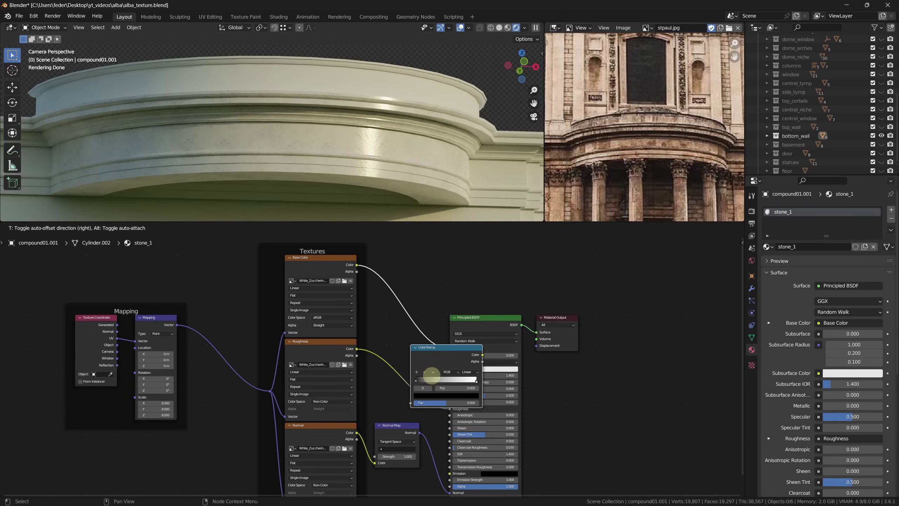
drag(426, 375, 402, 376)
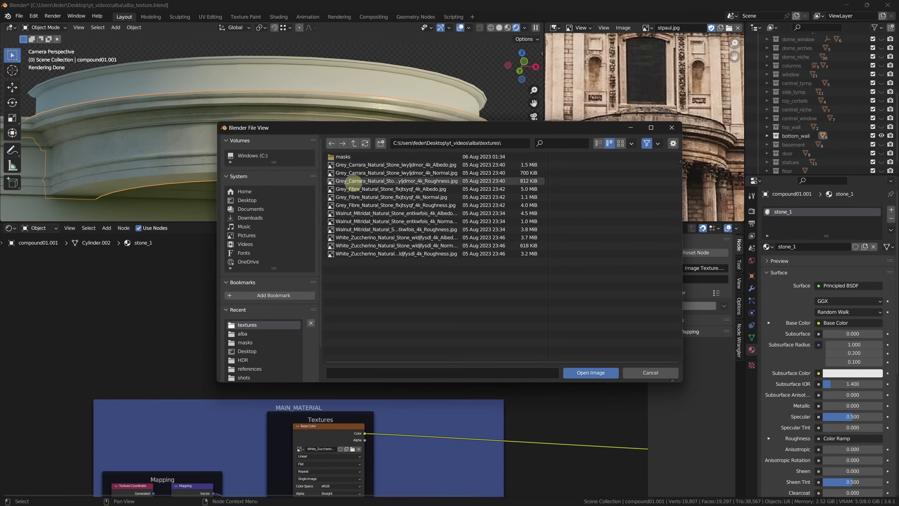
click(348, 157)
double_click(355, 189)
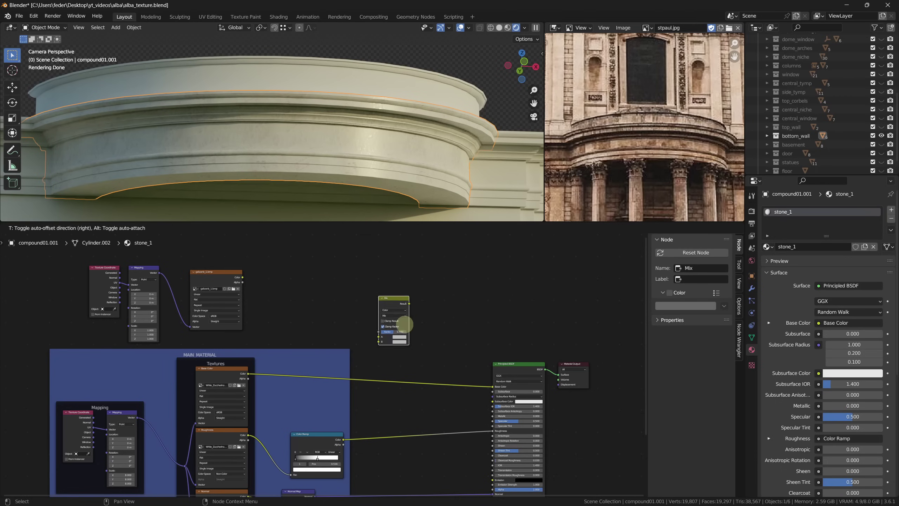
Step: Mix a brown sampled from the photo into Base Color, with the galvanic mask as the factor
click(416, 314)
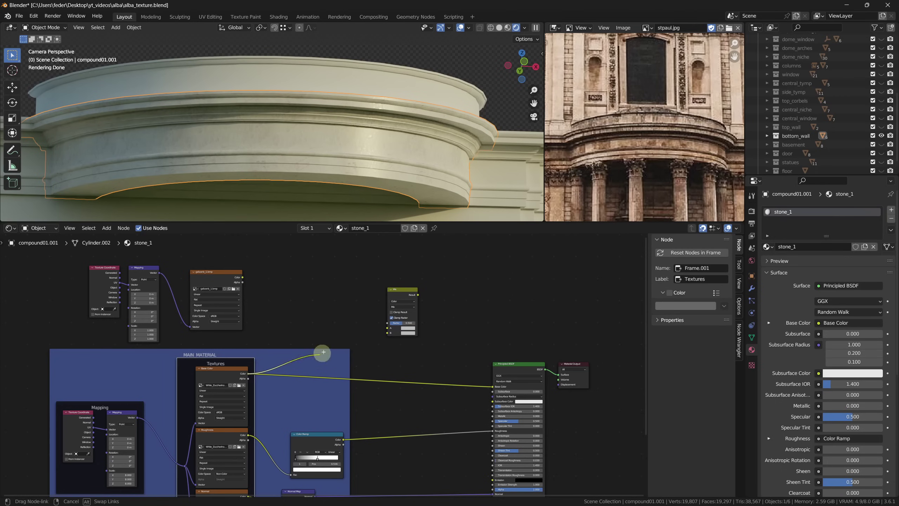
scroll(397, 328, up, 2)
drag(359, 276, 502, 400)
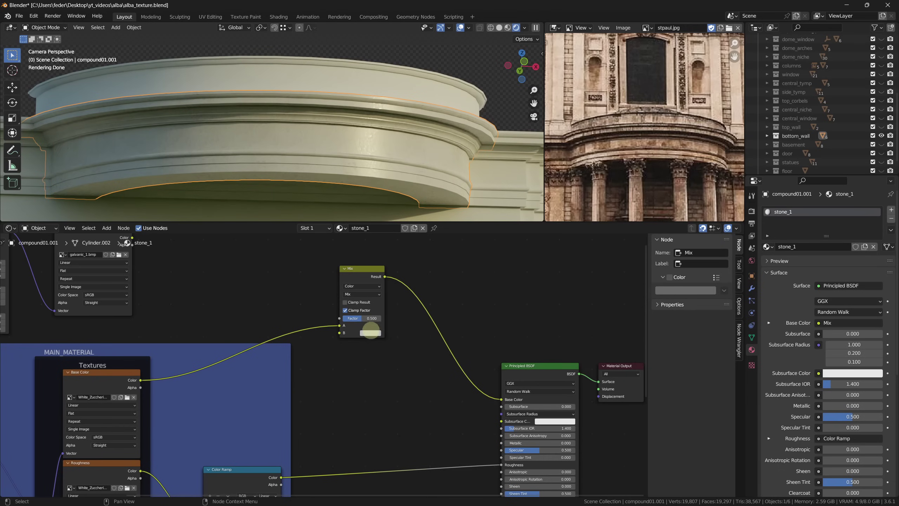
click(370, 333)
click(413, 304)
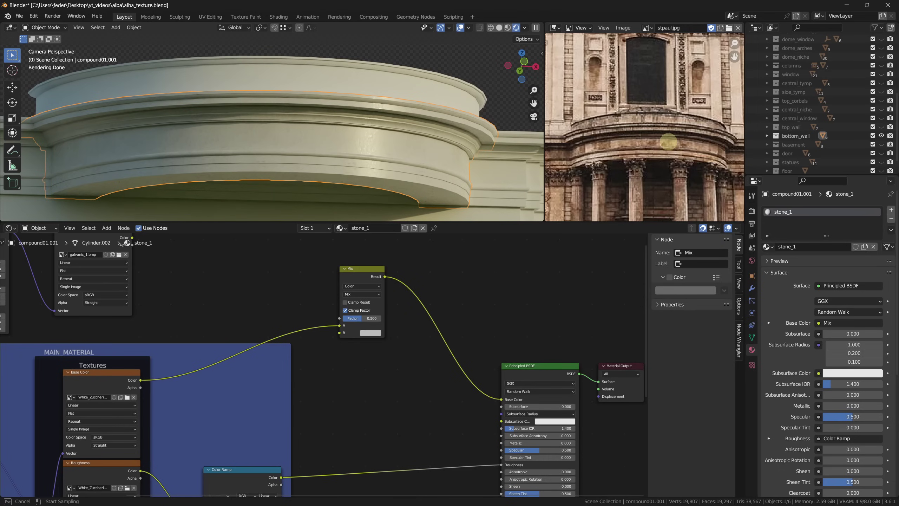
click(668, 143)
middle_drag(267, 288, 309, 325)
drag(175, 274, 379, 355)
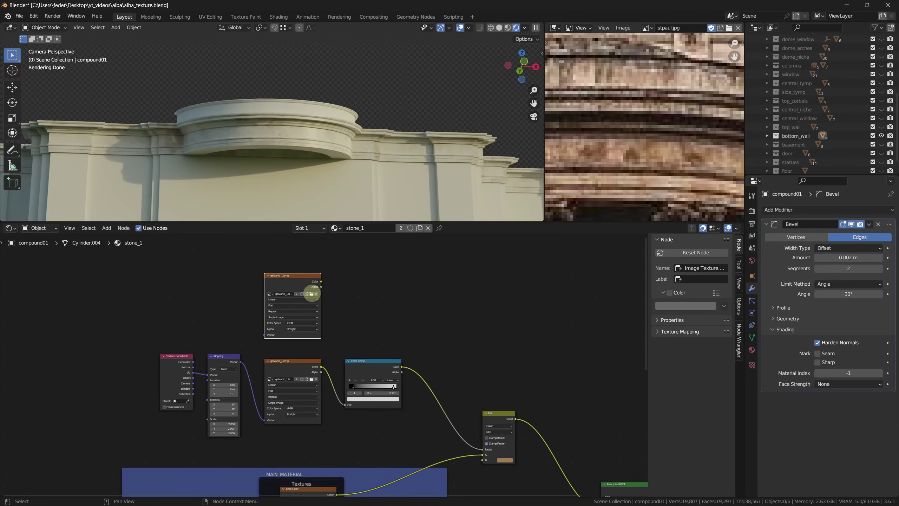
Step: Load the cobweb mask image with its own texture coordinate and mapping nodes
click(311, 291)
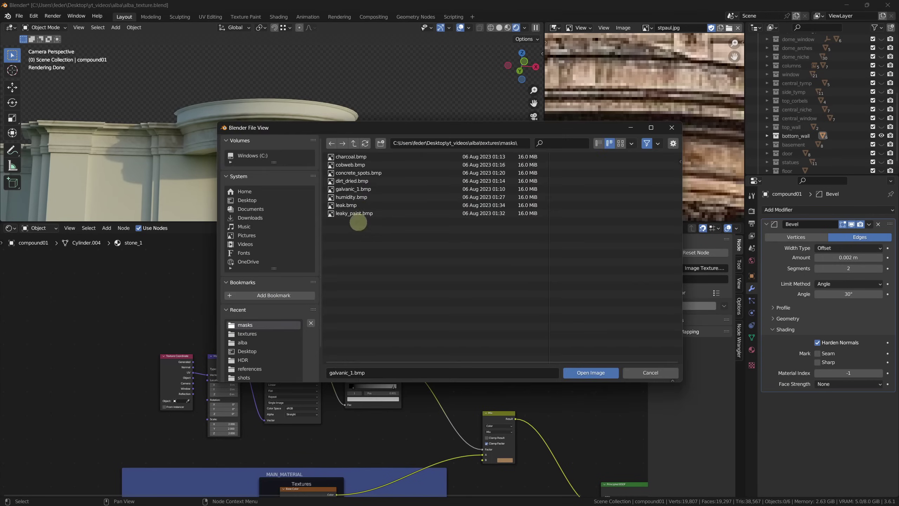
double_click(364, 166)
key(ctrl+t)
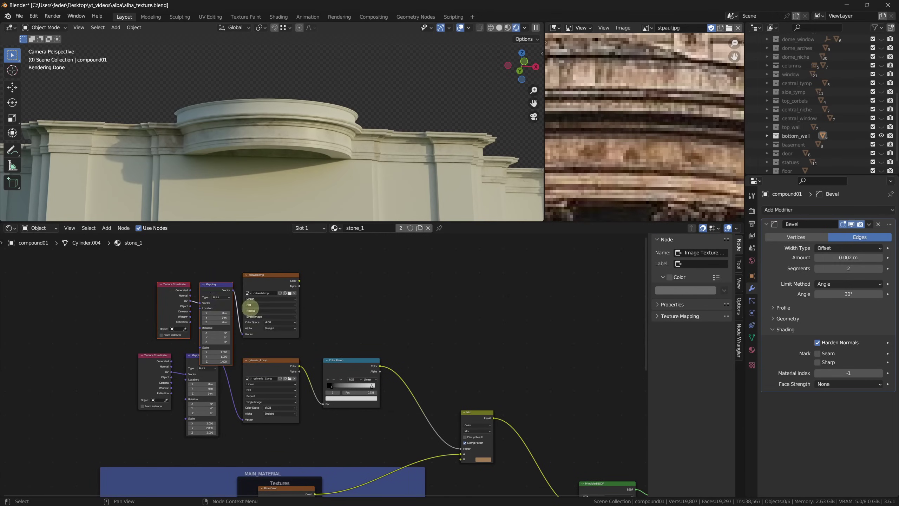
drag(215, 286, 200, 263)
middle_drag(196, 326, 18, 256)
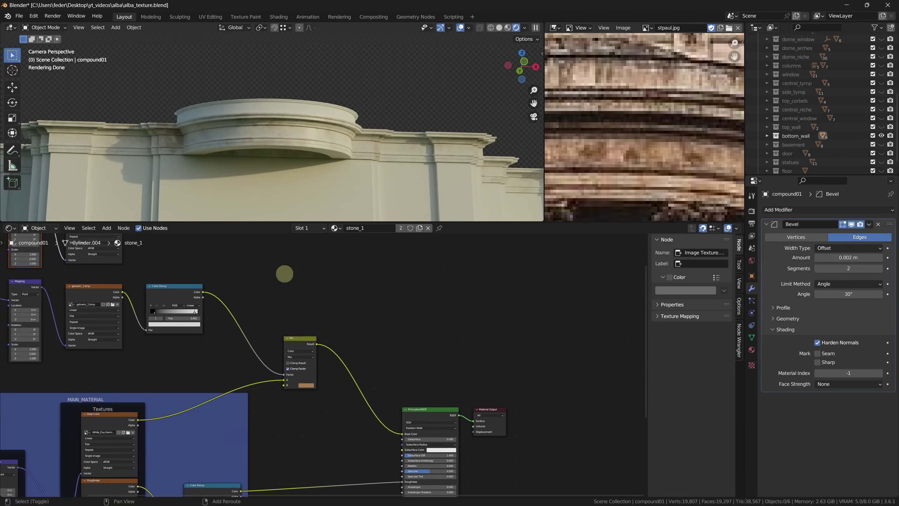
Step: Chain a second Mix driven by the cobweb mask, tinting with a darker brown sampled from the photo
key(shift+d)
click(326, 317)
middle_drag(113, 209, 188, 261)
drag(187, 261, 335, 360)
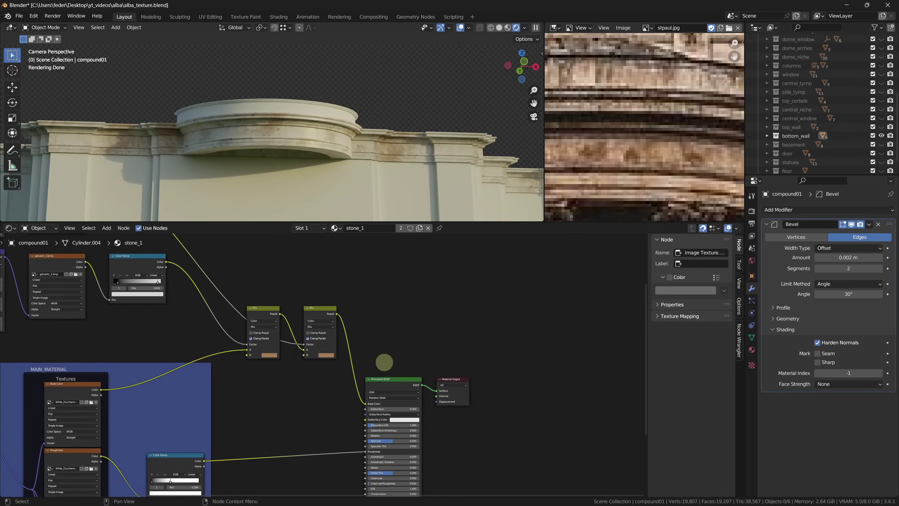
scroll(382, 368, up, 4)
click(298, 359)
click(351, 325)
click(632, 155)
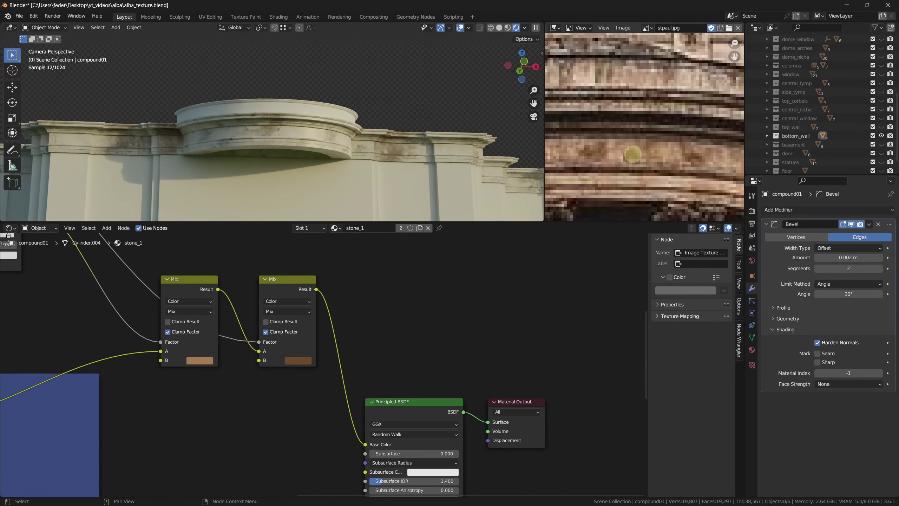
Step: Select the upper node group and cancel choosing another image file
mouse_move(182, 308)
mouse_down()
mouse_move(400, 377)
mouse_move(407, 285)
mouse_up()
scroll(349, 321, up, 5)
scroll(349, 322, up, 2)
click(313, 328)
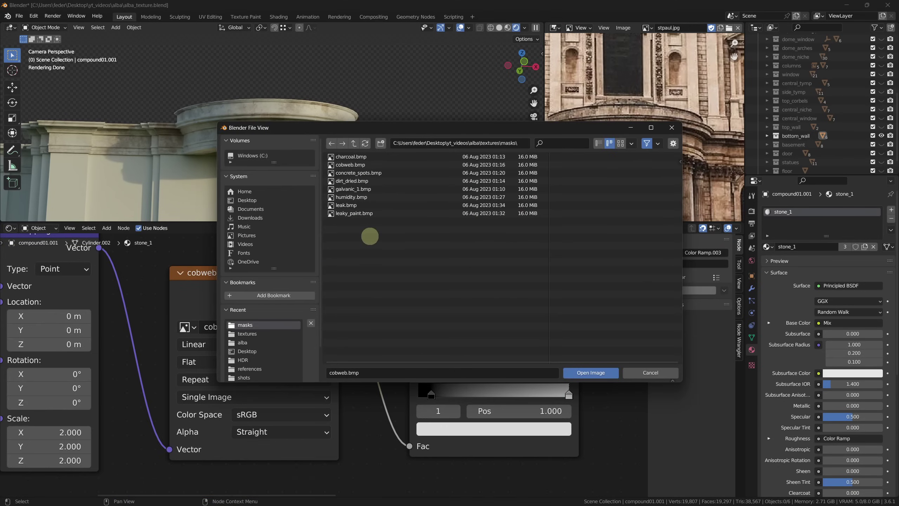
key(Escape)
scroll(386, 302, down, 4)
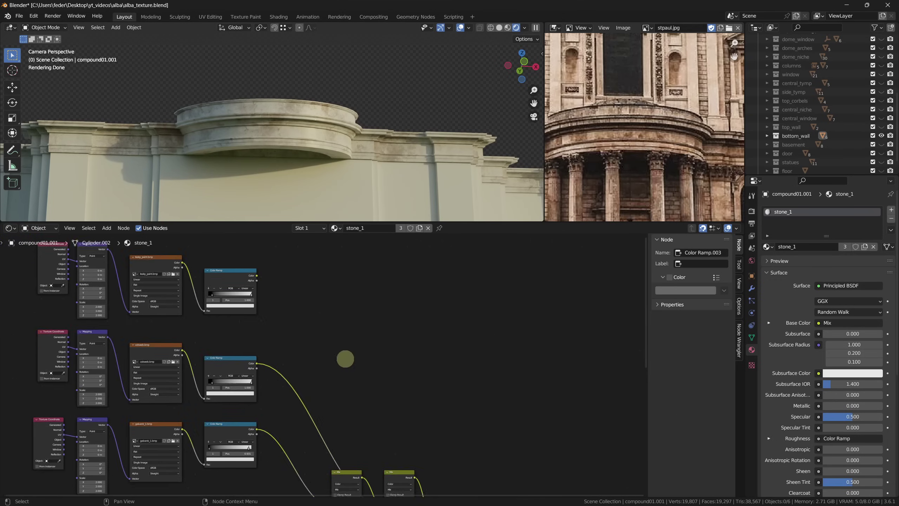
Step: Pull the leaky_paint ramp's white stop in to about 0.41 for more contrast
drag(345, 372, 405, 375)
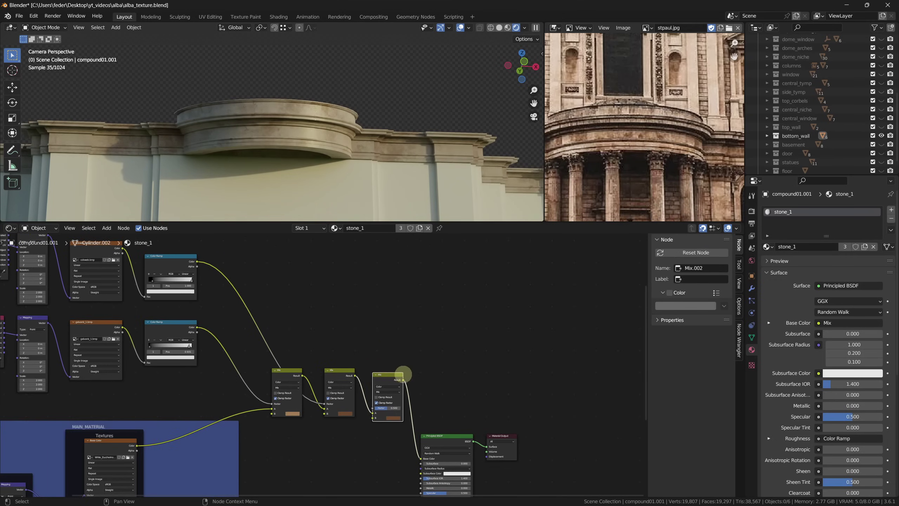
middle_drag(393, 398, 418, 438)
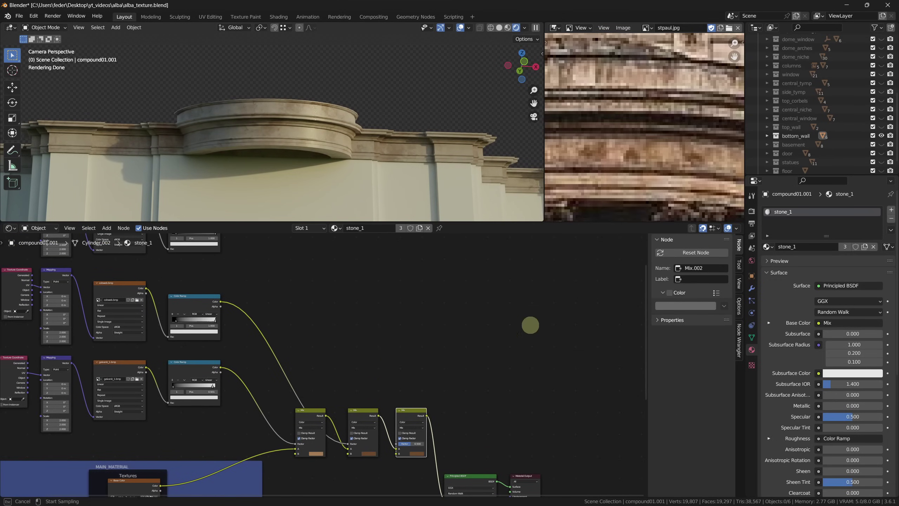
click(249, 241)
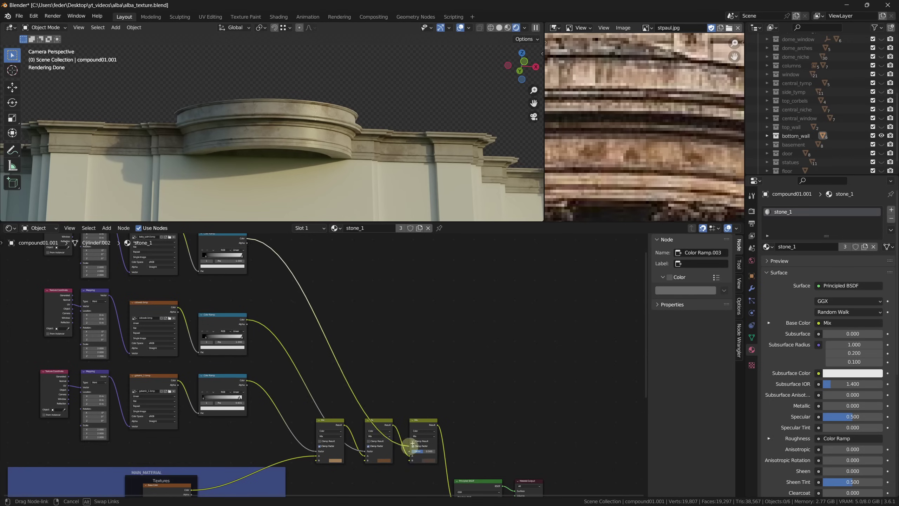
scroll(388, 355, up, 3)
scroll(417, 359, up, 3)
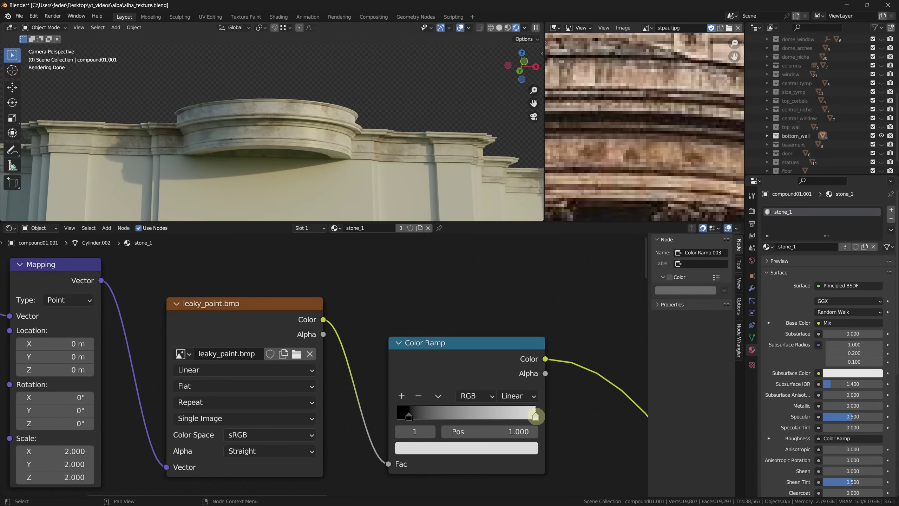
drag(536, 416, 454, 416)
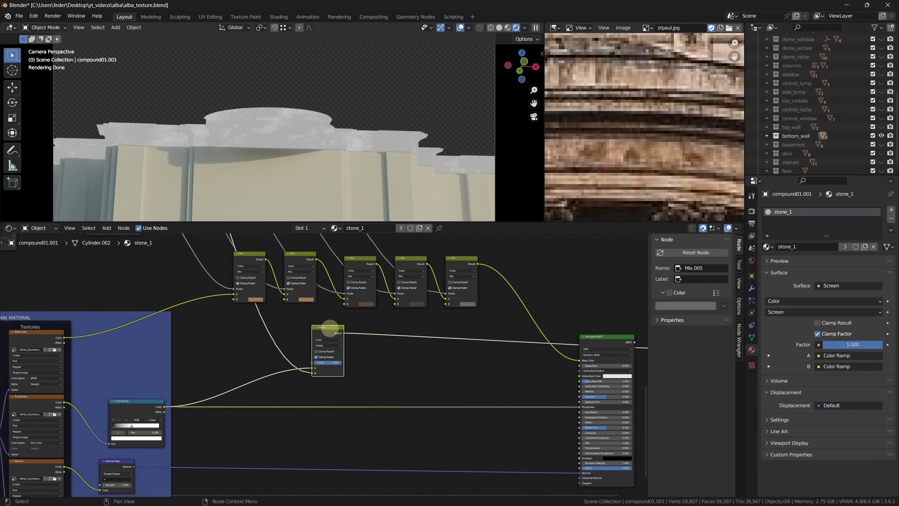
Step: Duplicate the Screen Mix onto the link and pull a colour ramp output down to the chain
key(shift+d)
click(386, 326)
key(Home)
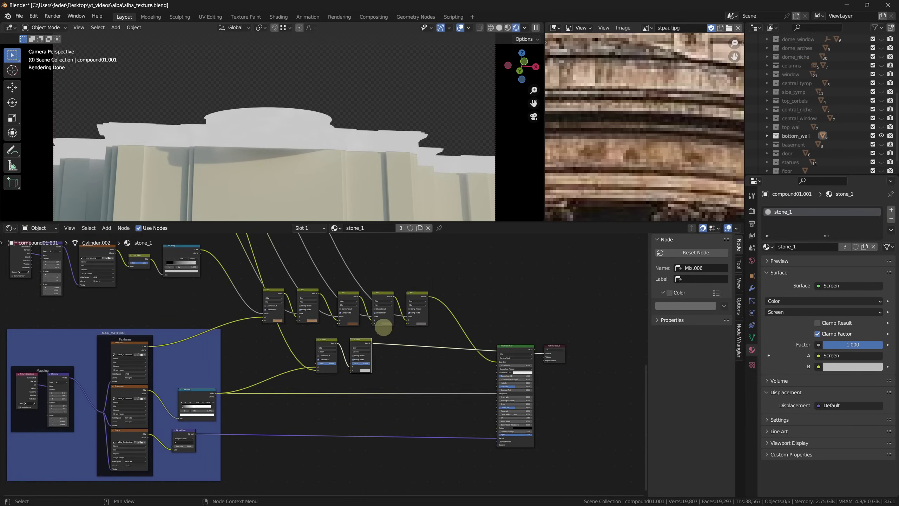
middle_drag(353, 299, 398, 401)
scroll(394, 362, down, 2)
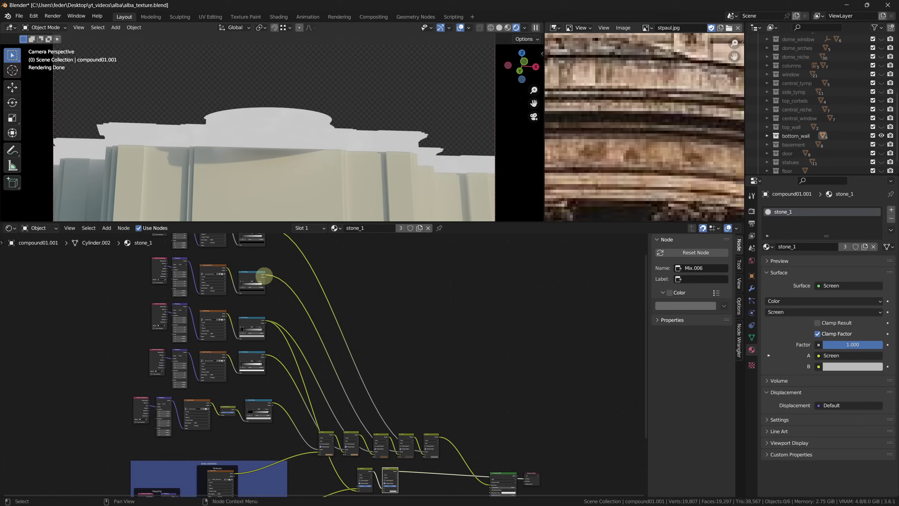
drag(266, 274, 278, 276)
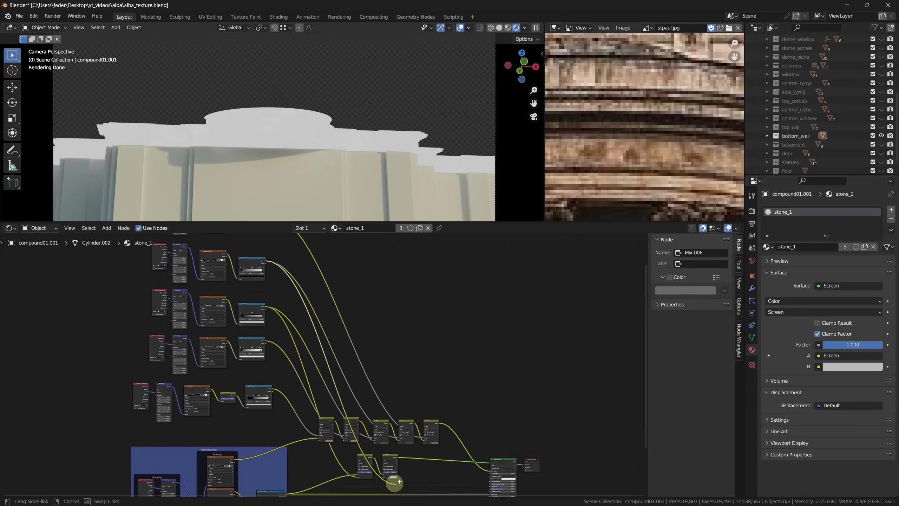
drag(395, 481, 381, 464)
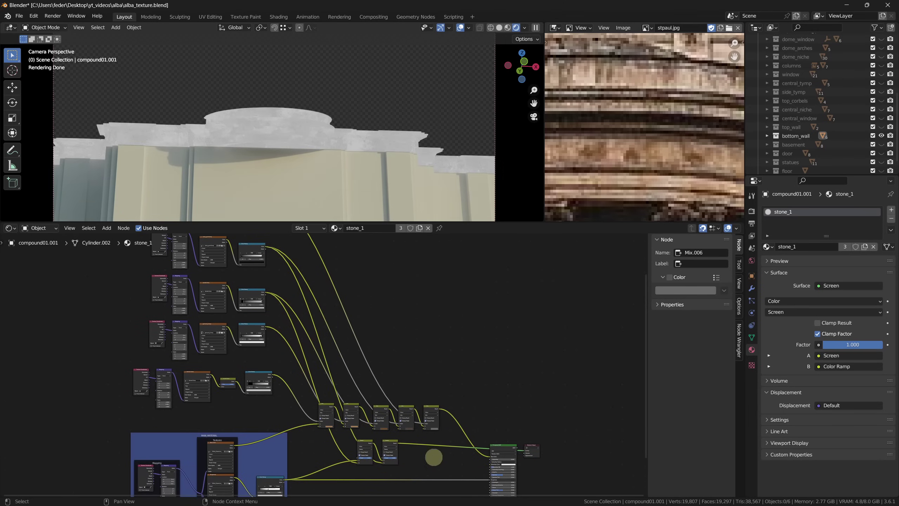
scroll(434, 456, up, 2)
Step: Add a third Screen Mix and feed the remaining colour ramp masks into the B inputs
key(shift+d)
click(411, 377)
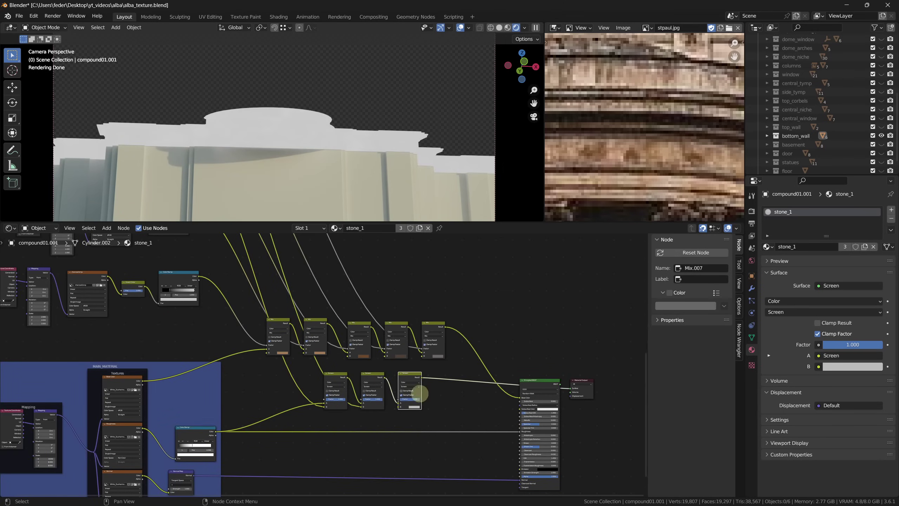
scroll(422, 351, down, 3)
scroll(366, 295, up, 3)
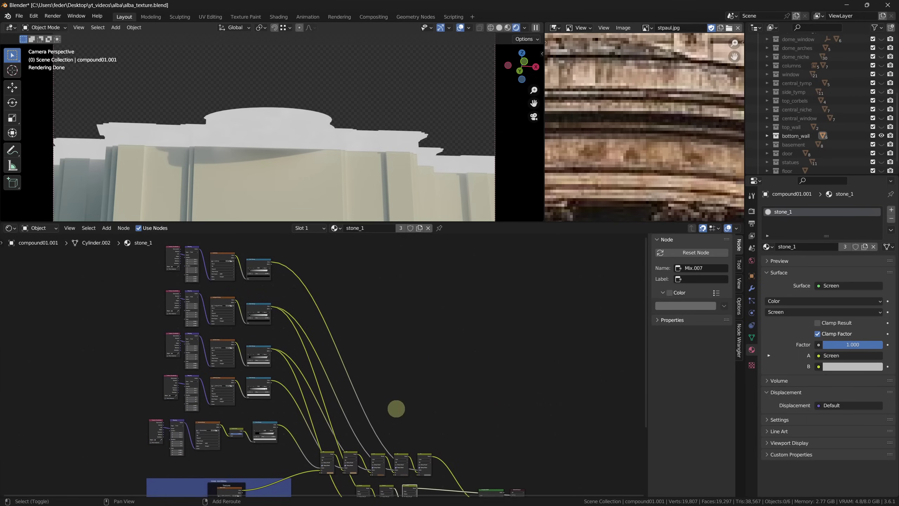
drag(271, 264, 398, 461)
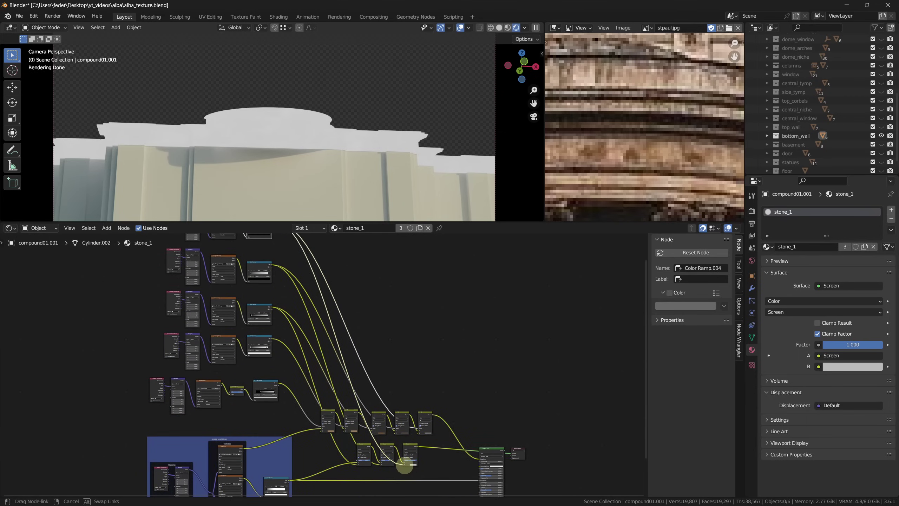
drag(405, 466, 442, 463)
scroll(415, 429, up, 1)
scroll(383, 395, up, 1)
scroll(380, 399, up, 2)
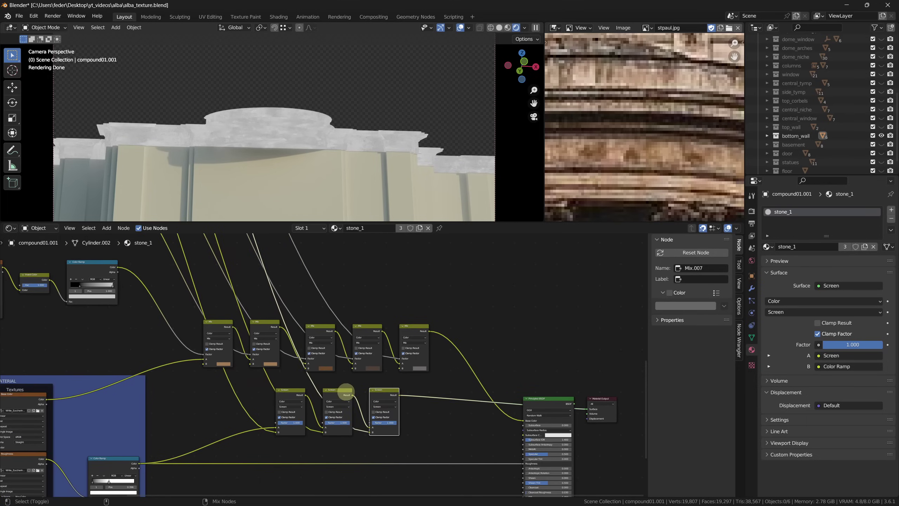
Step: Check the Screen nodes and route the combined mask toward the shader
click(331, 392)
click(291, 392)
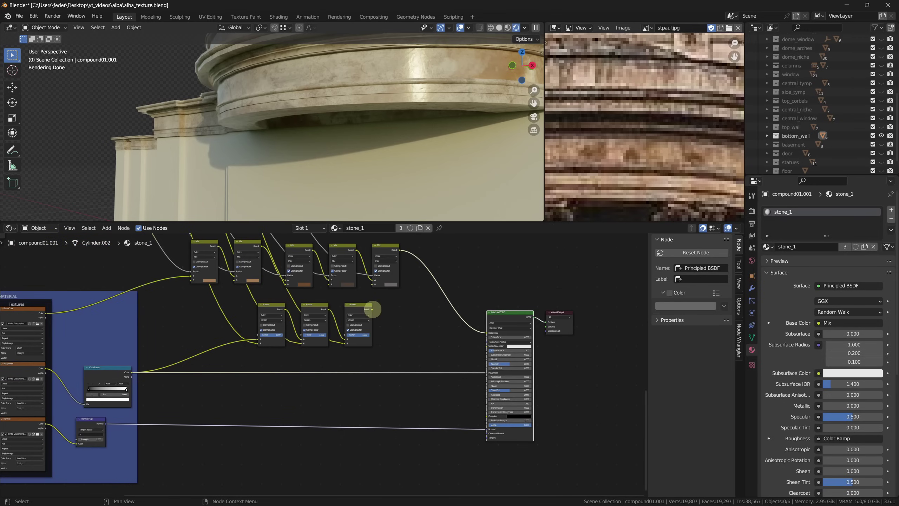
drag(371, 308, 421, 342)
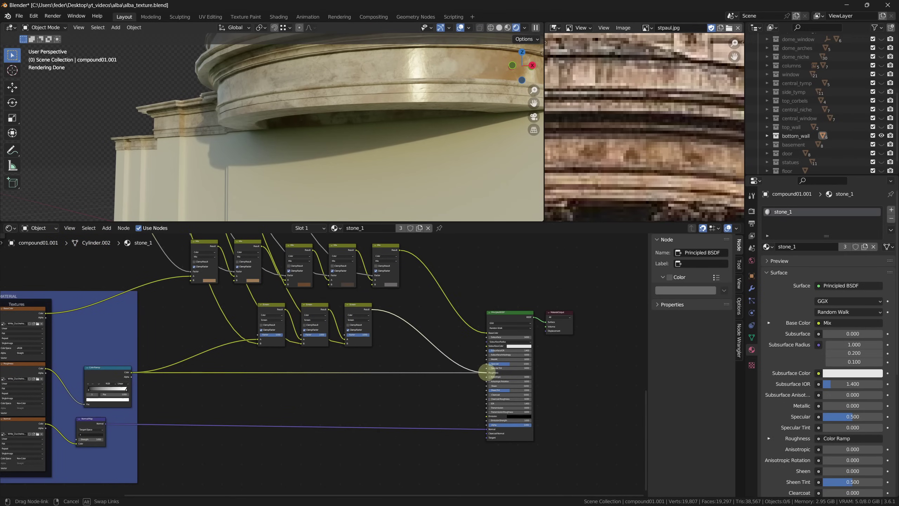
Step: Plug the screened masks into Roughness and brighten the roughness ramp's white point
drag(486, 373, 488, 373)
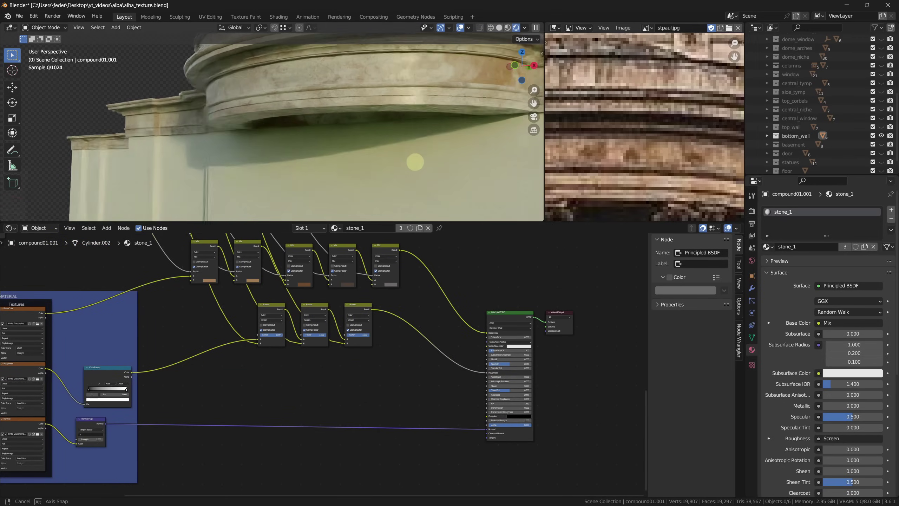
mouse_move(415, 161)
middle_down()
mouse_move(454, 161)
mouse_move(396, 147)
middle_up()
middle_drag(268, 351, 356, 342)
scroll(356, 342, up, 3)
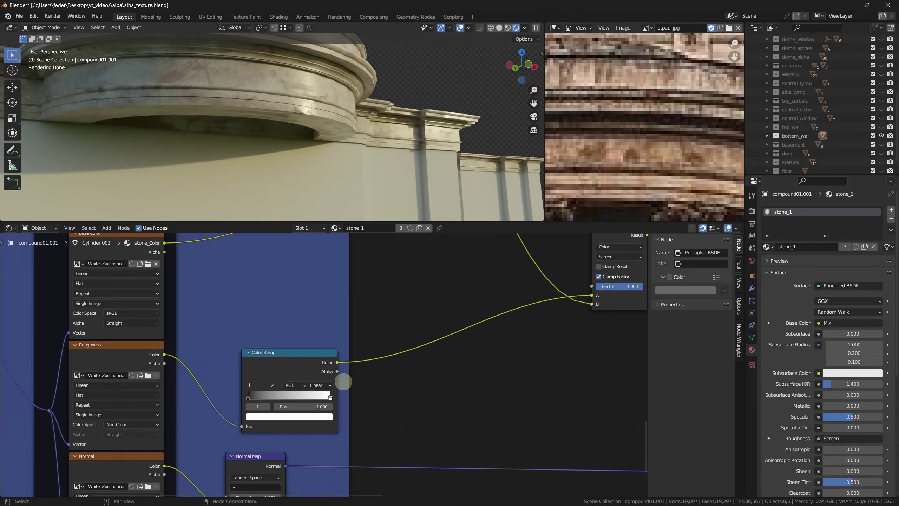
drag(329, 397, 295, 397)
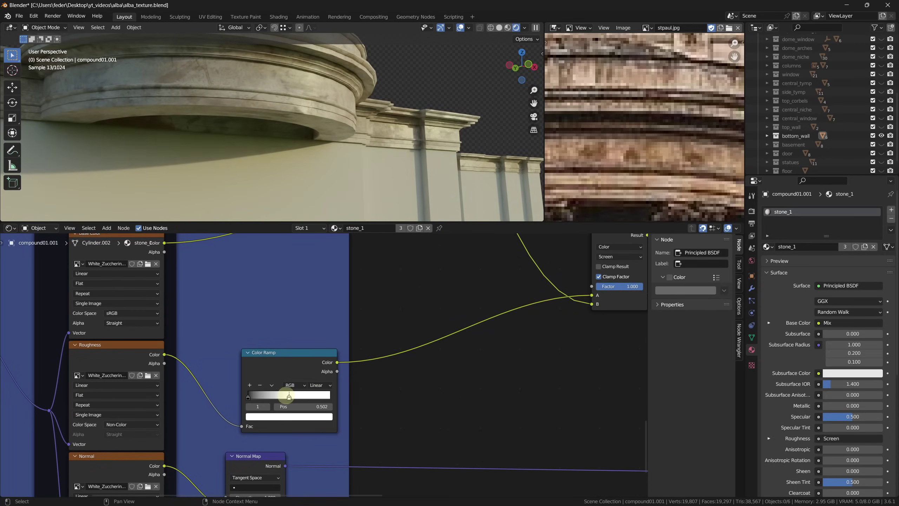
Step: Add a Geometry node and preview Random Per Island as the base colour, then undo the preview
key(shift+a)
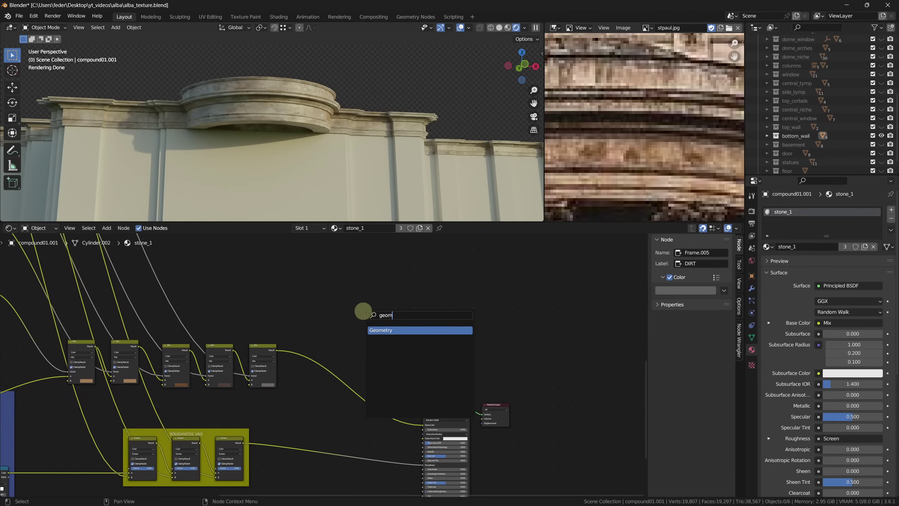
click(383, 329)
click(367, 347)
scroll(448, 337, up, 2)
middle_drag(448, 337, 392, 337)
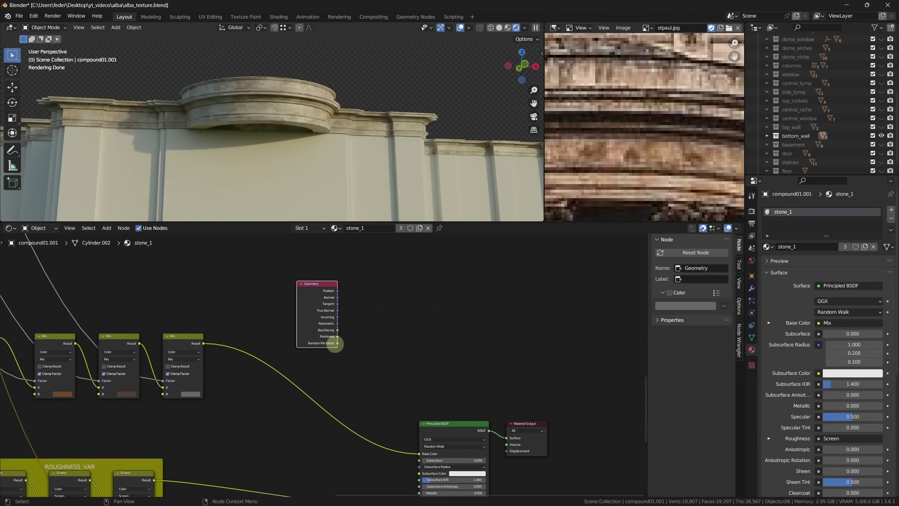
drag(419, 454, 288, 140)
key(ctrl+z)
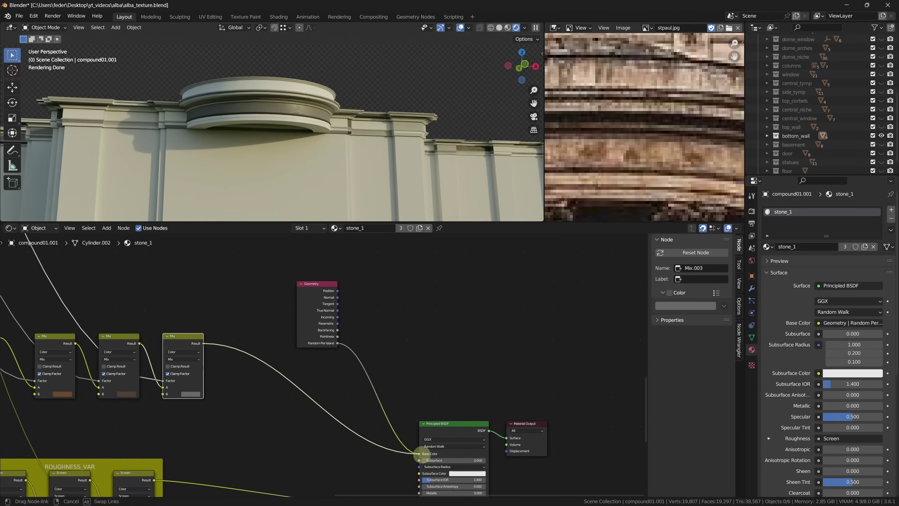
drag(322, 284, 403, 260)
Step: Insert an Overlay Mix on Base Color with Random Per Island feeding its B input
key(shift+a)
click(288, 310)
text(mix)
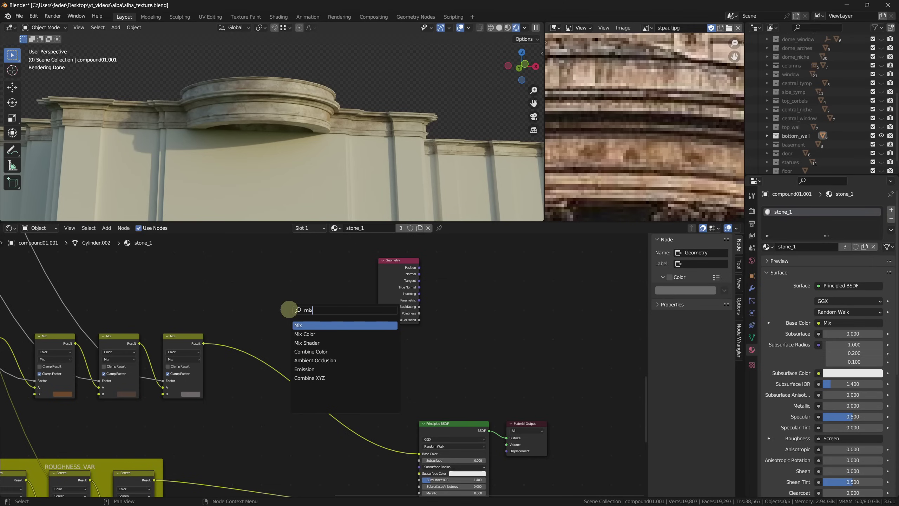
key(Return)
click(331, 378)
click(334, 382)
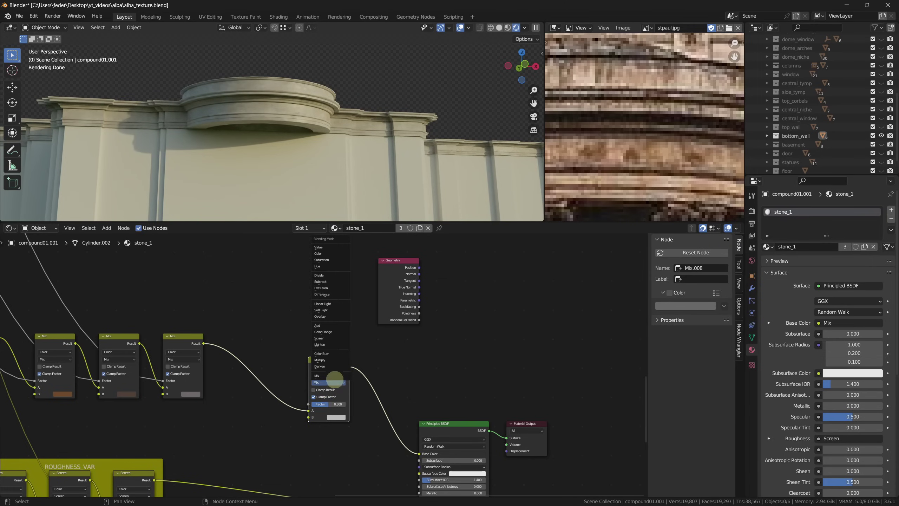
click(330, 316)
drag(404, 262, 247, 256)
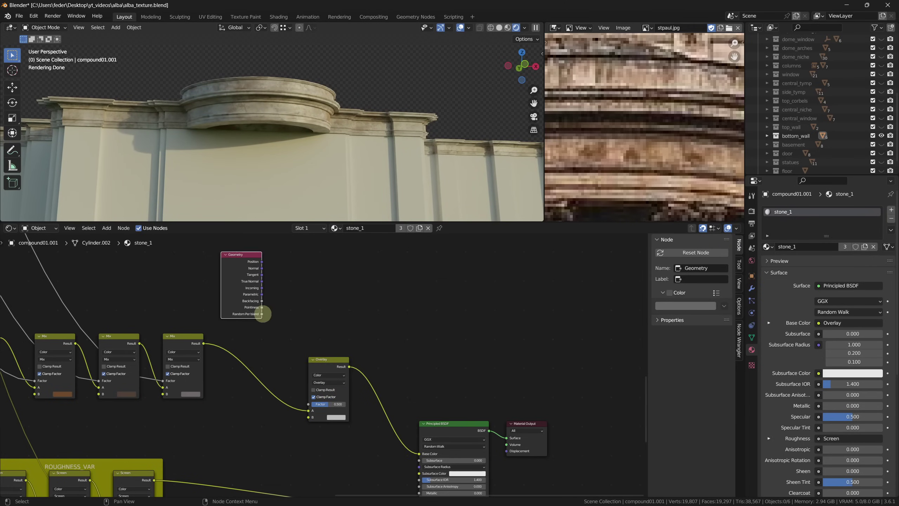
mouse_move(261, 315)
mouse_down()
mouse_move(285, 405)
mouse_move(310, 418)
mouse_move(405, 287)
mouse_move(524, 290)
mouse_move(345, 292)
mouse_up()
scroll(380, 336, down, 1)
scroll(385, 347, up, 2)
scroll(385, 347, up, 1)
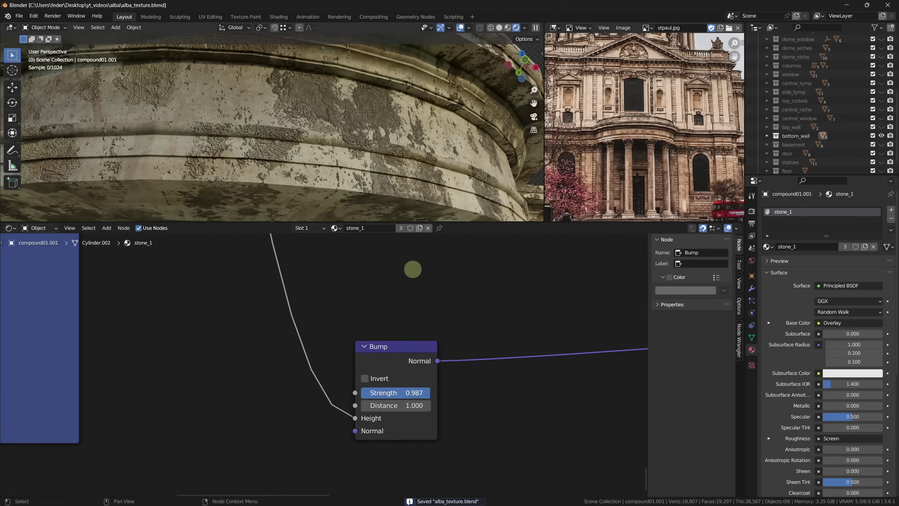
Step: Lower Bump strength and blend Bump and Normal Map through a vector Mix into the BSDF Normal
drag(413, 269, 395, 269)
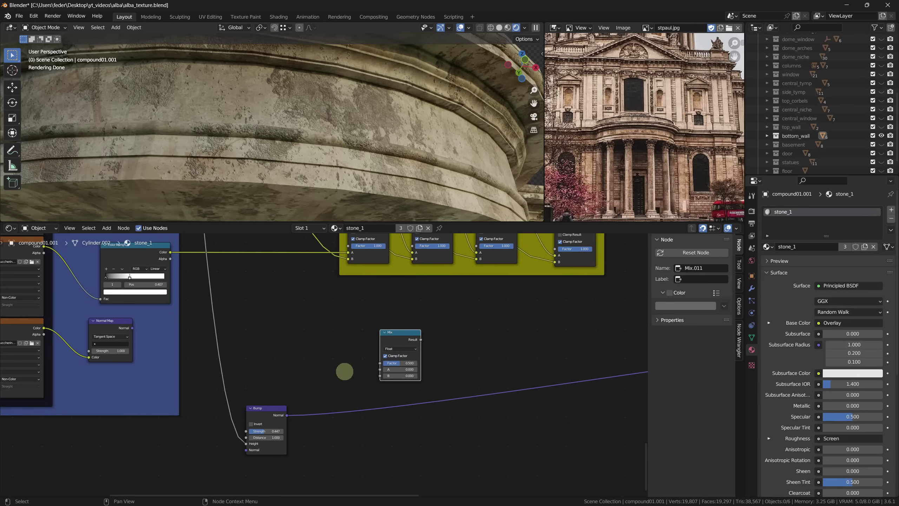
scroll(347, 371, up, 1)
click(413, 346)
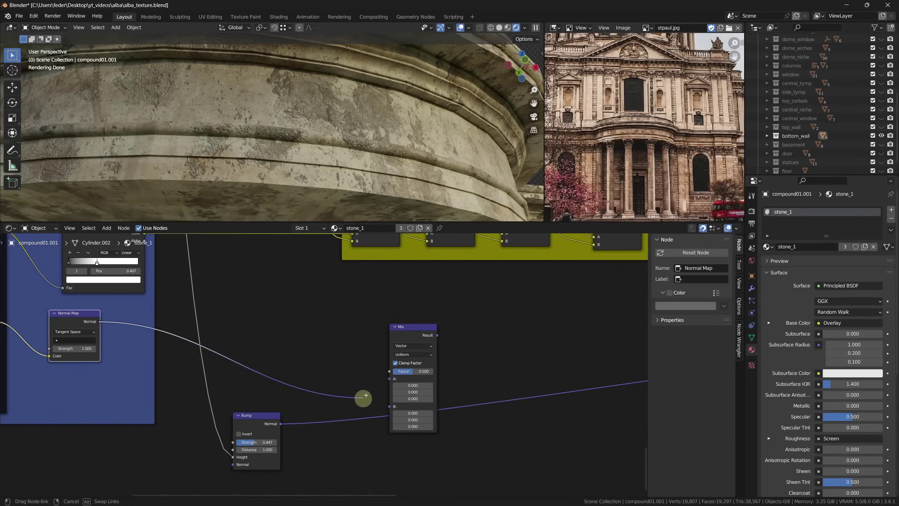
drag(387, 406, 388, 406)
drag(279, 423, 389, 378)
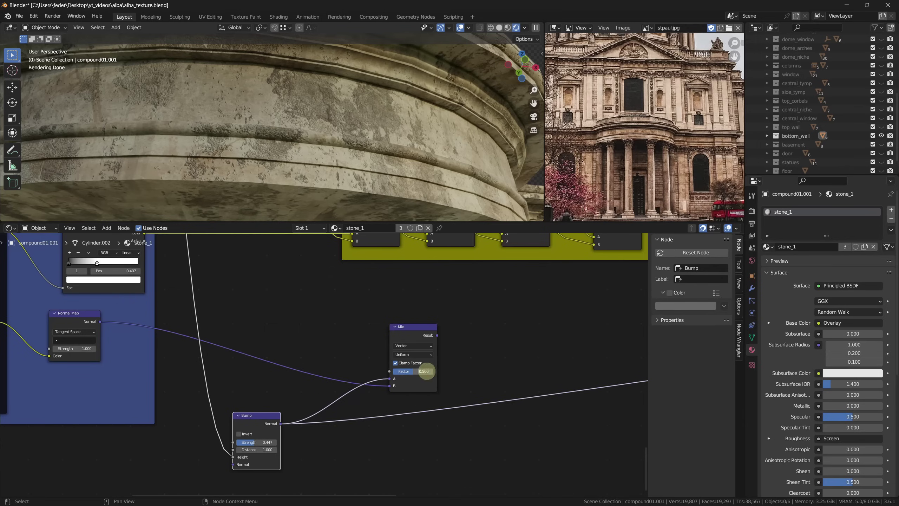
scroll(486, 374, down, 1)
middle_drag(486, 375, 296, 382)
scroll(236, 357, down, 2)
drag(237, 357, 628, 347)
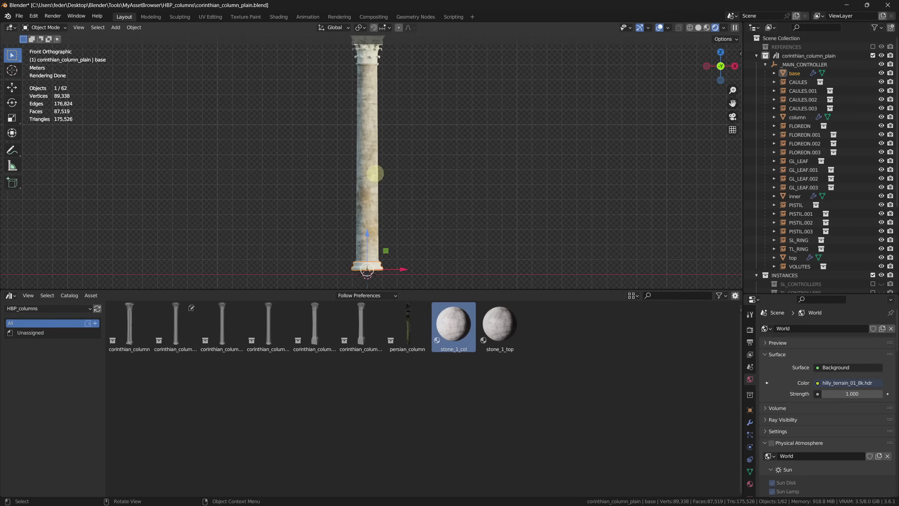
Step: Drop the stone_1_col material onto the column body
click(374, 173)
middle_drag(412, 175, 449, 167)
scroll(440, 192, up, 4)
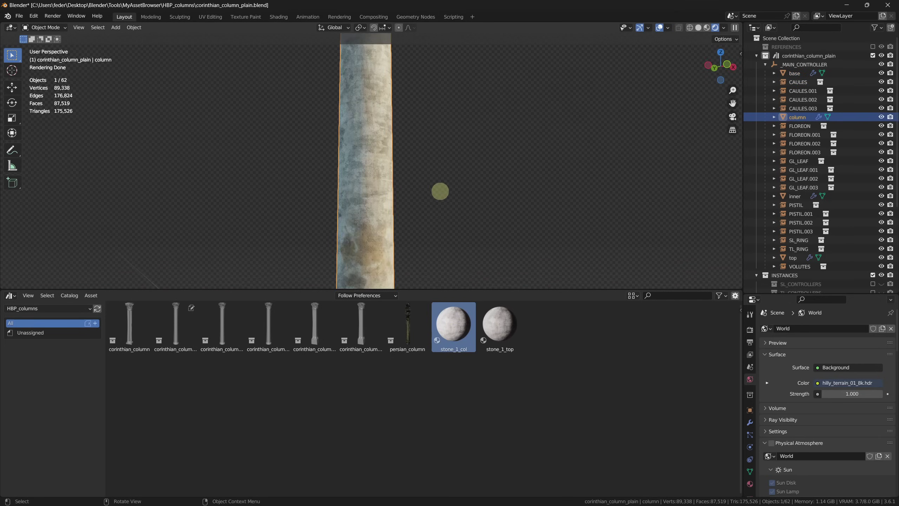
scroll(440, 191, down, 3)
drag(453, 326, 345, 256)
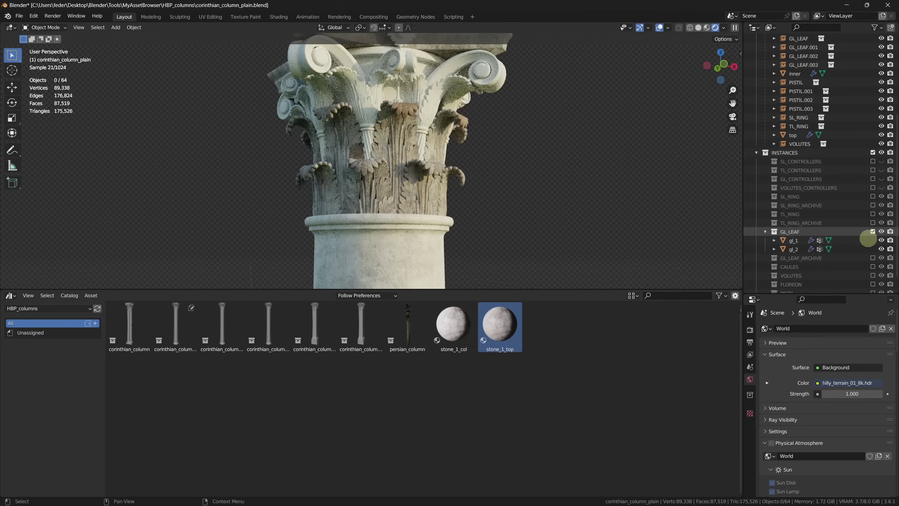
Step: Assign stone materials to the gl_1 and gl_2 leaf objects from the browse dropdown
click(795, 240)
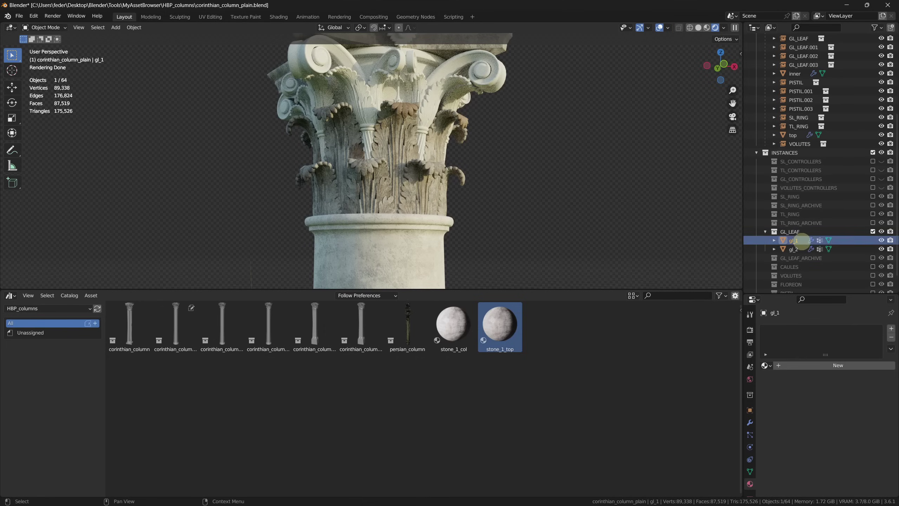
click(766, 365)
click(794, 376)
click(792, 249)
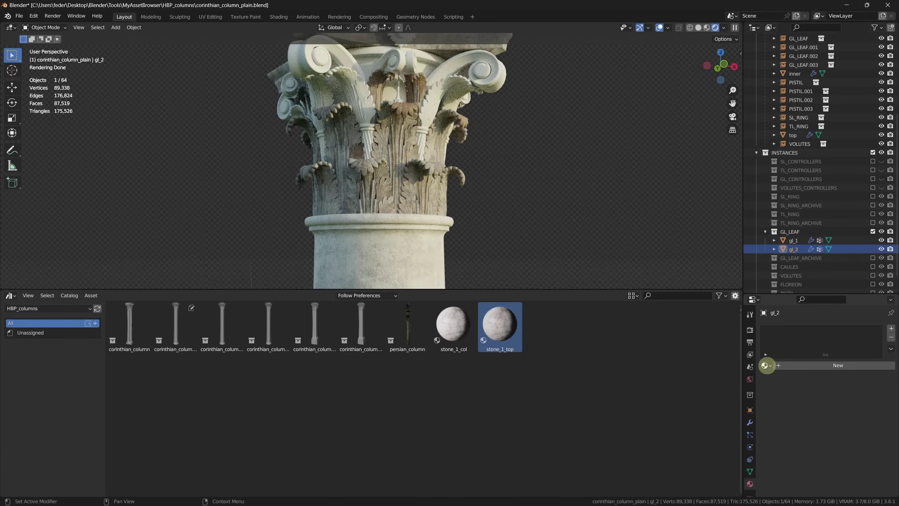
click(766, 365)
click(787, 394)
Step: Exclude GL_LEAF, re-include CAULES, and give the cau stalk stone_1_col_plain
click(873, 231)
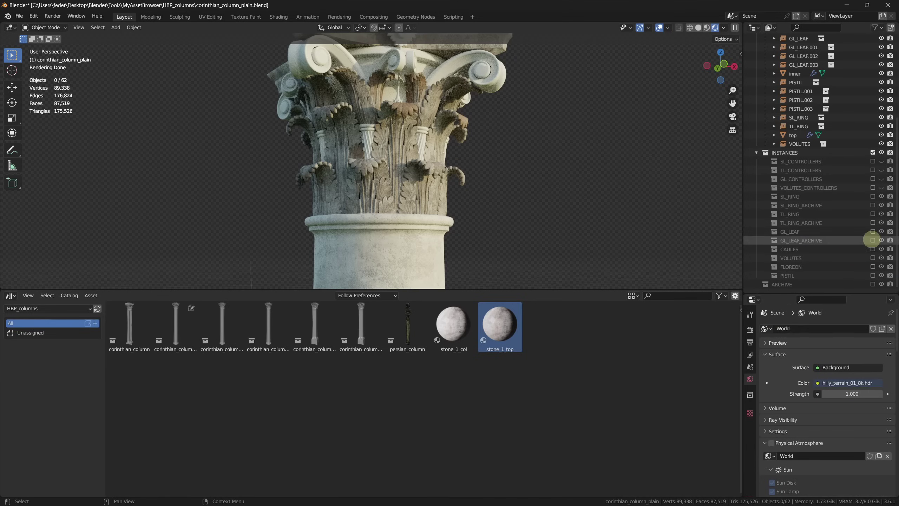
click(872, 249)
click(794, 258)
click(766, 366)
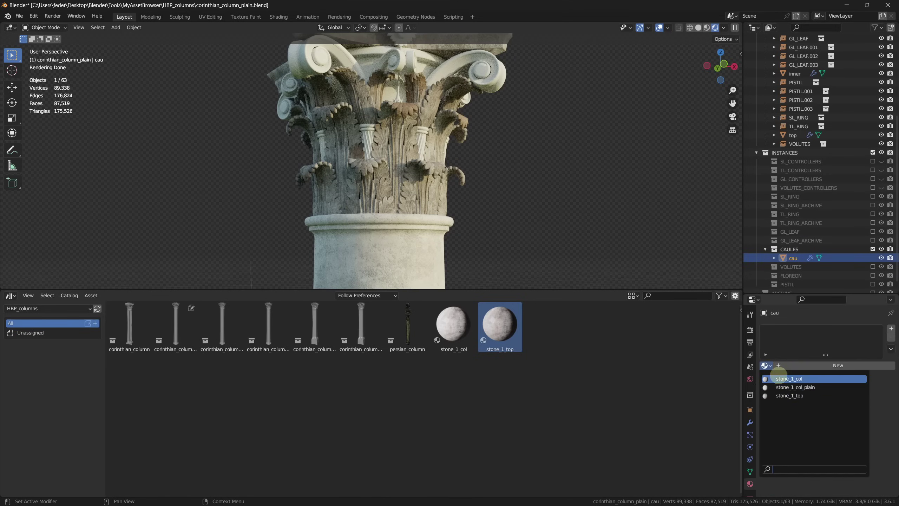
click(794, 387)
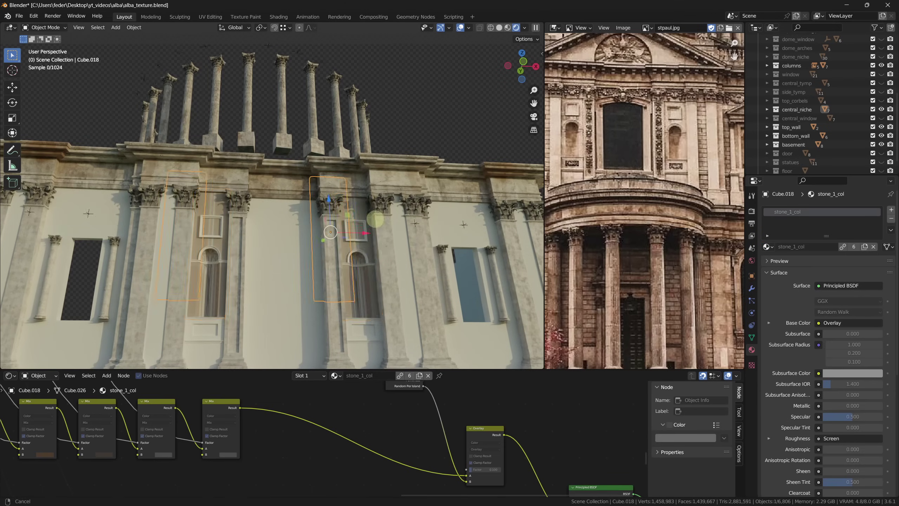
scroll(338, 232, up, 3)
Step: Unwrap the wall panel face and apply both of its Mirror modifiers
key(Tab)
key(u)
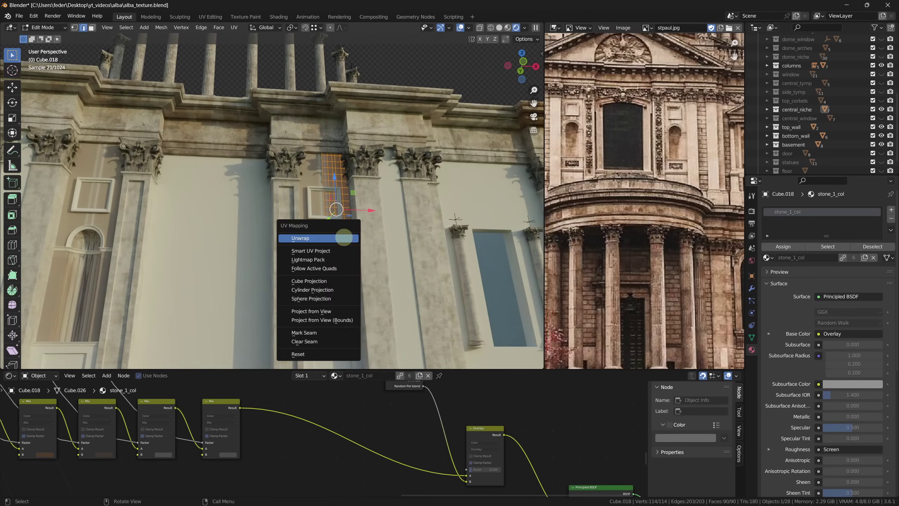
click(344, 238)
key(Tab)
click(752, 288)
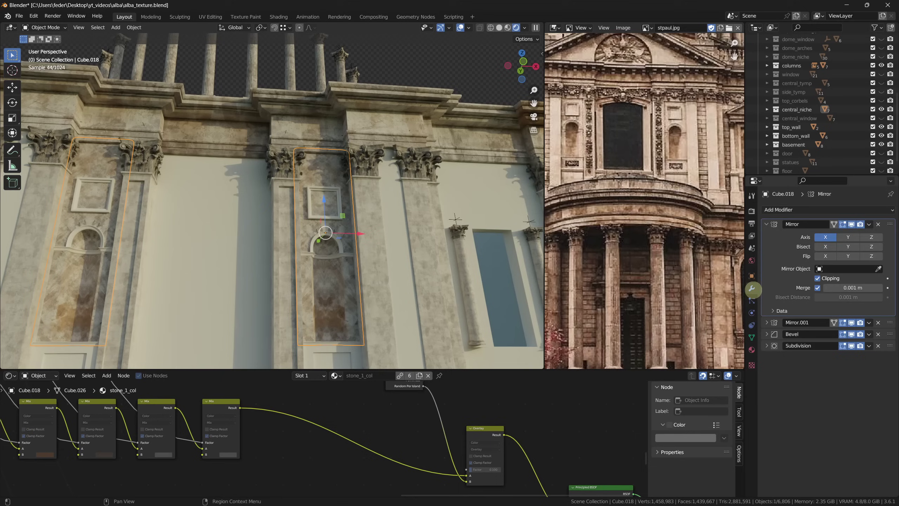
click(870, 224)
click(843, 236)
click(870, 224)
click(843, 236)
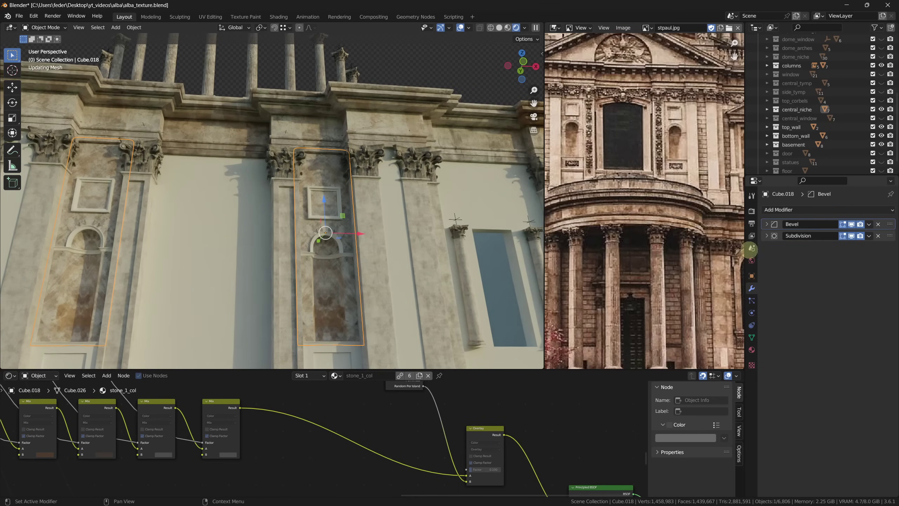
Step: Assign stone_1_col to the drum base compound01.023
key(Tab)
key(u)
click(367, 250)
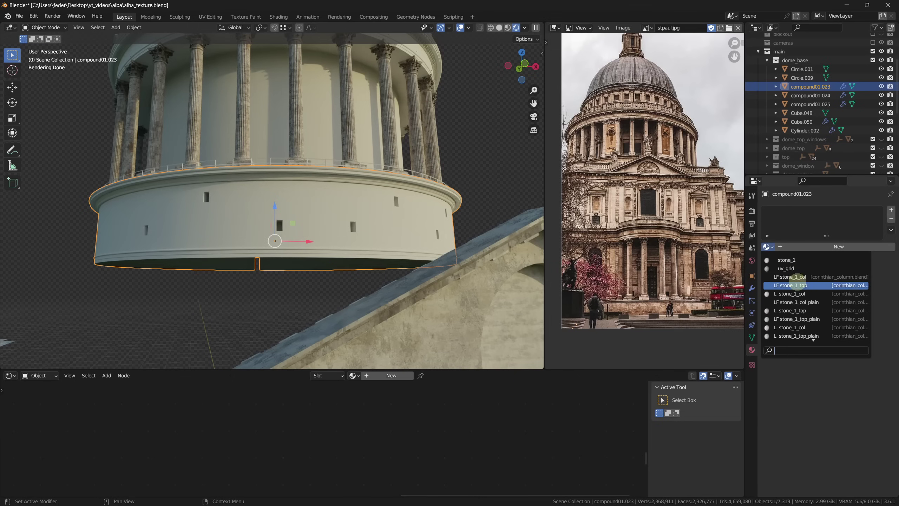
click(801, 294)
Step: Smart UV Project all faces of the drum base
key(Tab)
key(a)
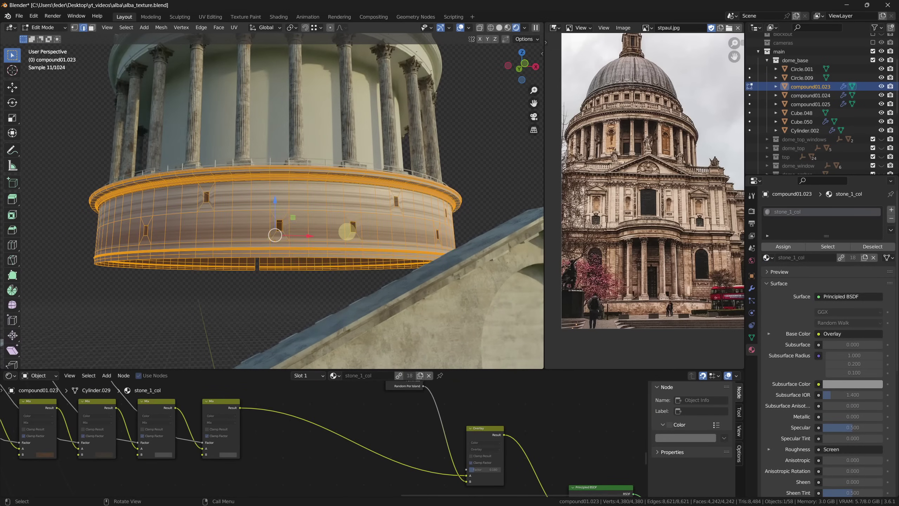
key(u)
click(354, 268)
click(355, 311)
key(Tab)
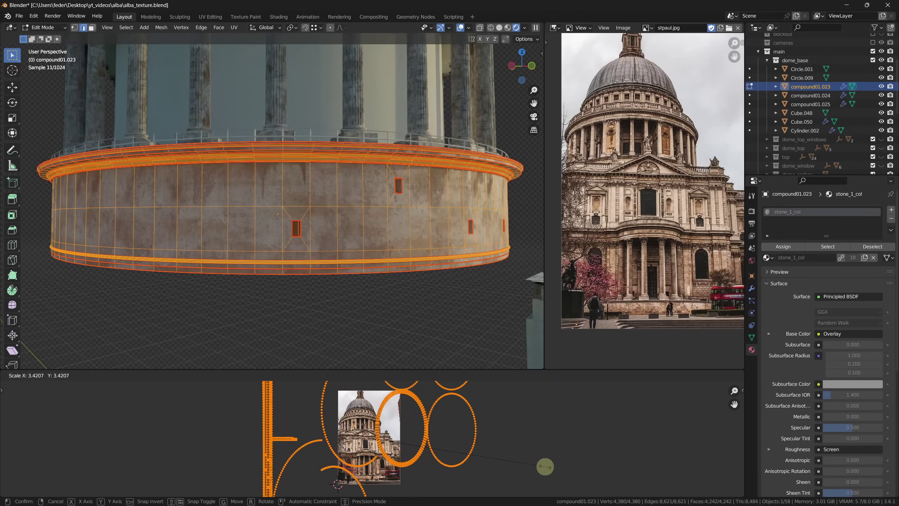
Step: Scale the UV islands up, then wire Shape into Bevel with random luminance in the brick tile graph
click(542, 467)
mouse_move(404, 354)
mouse_down()
mouse_move(444, 300)
mouse_move(605, 339)
mouse_up()
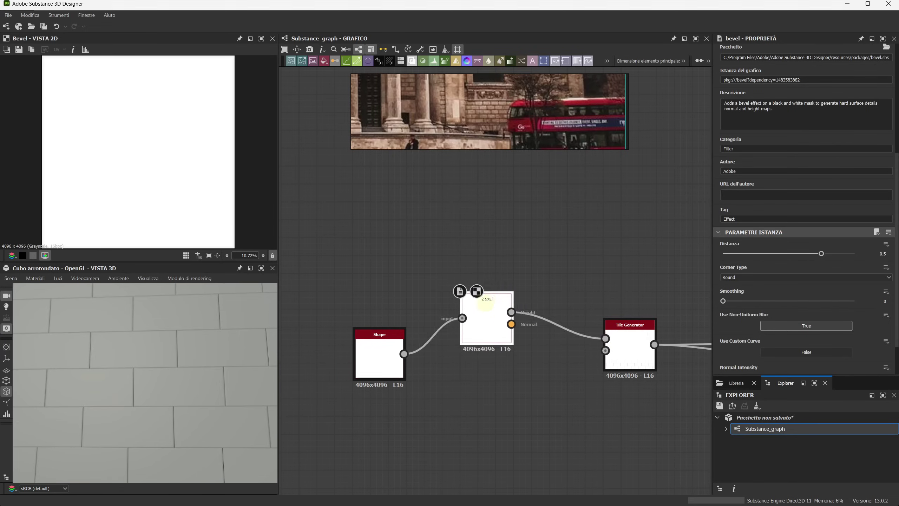
scroll(517, 337, down, 3)
drag(730, 322, 757, 322)
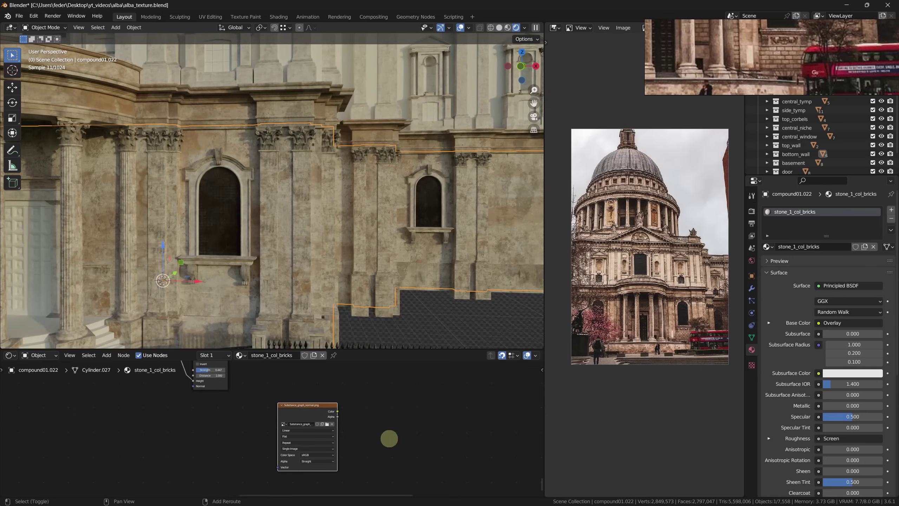
Step: Add a Normal Map node fed by the brick normal image and wired into the shader's Normal
key(shift+a)
text(normal m)
key(Return)
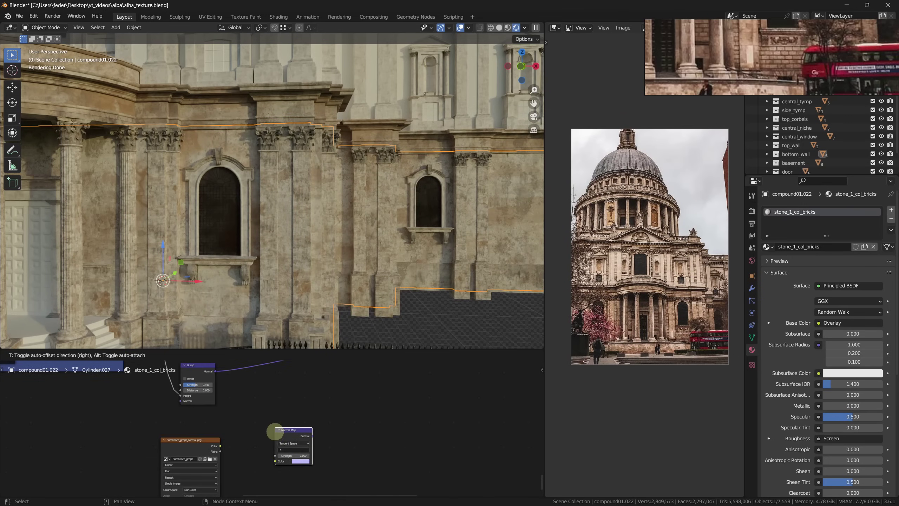
click(275, 427)
middle_drag(275, 427, 291, 422)
drag(256, 419, 311, 434)
scroll(356, 431, down, 3)
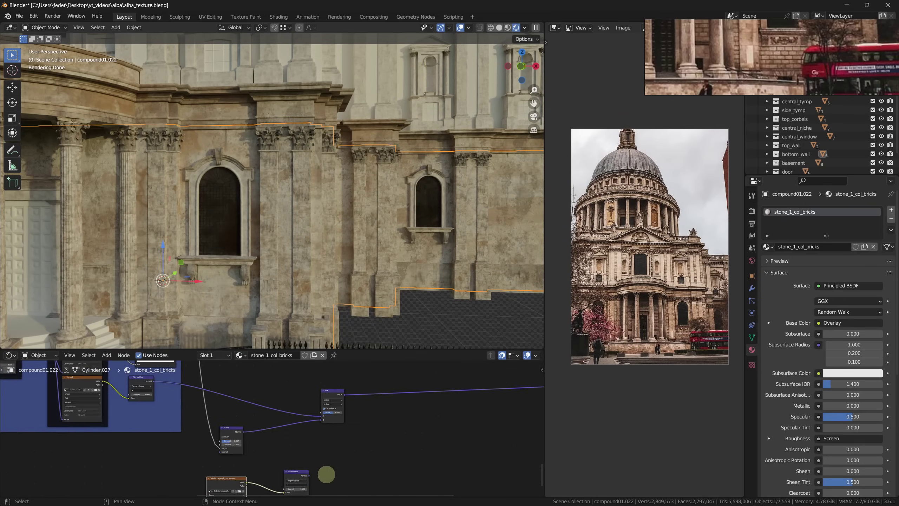
scroll(371, 428, up, 1)
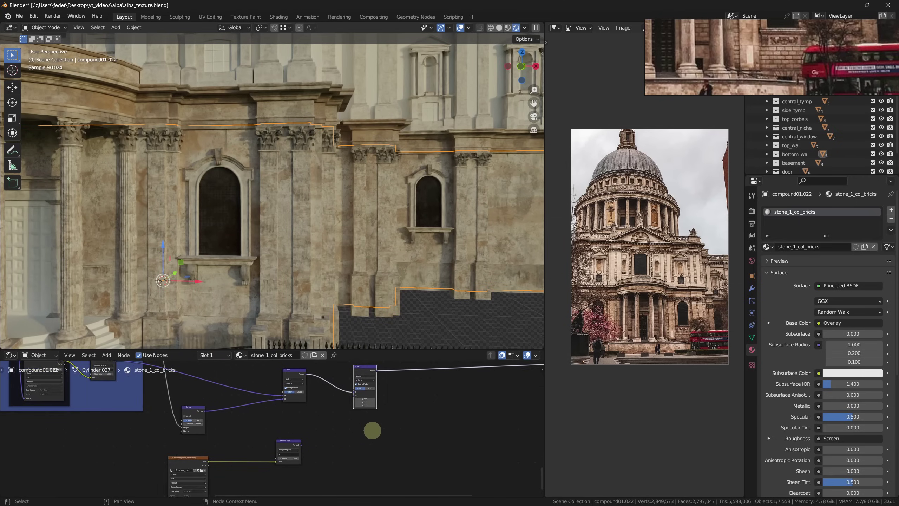
scroll(357, 440, up, 1)
drag(315, 452, 367, 412)
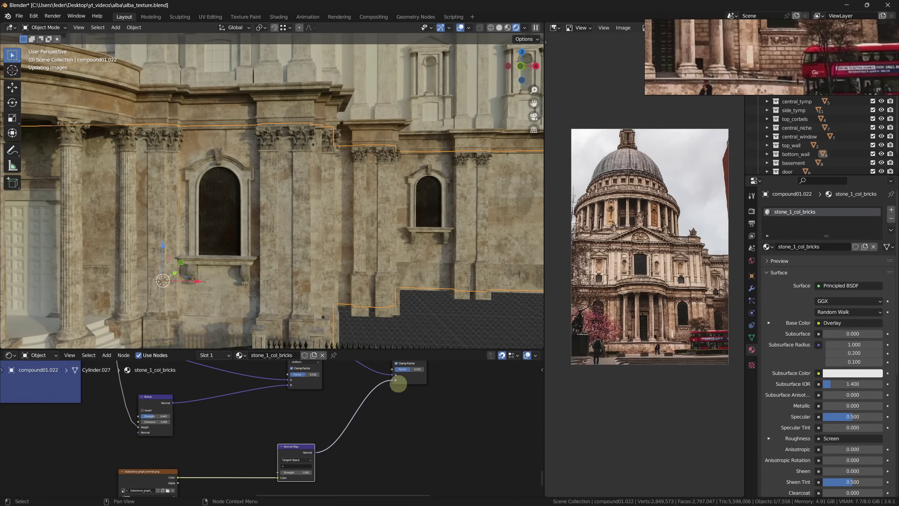
scroll(399, 415, down, 1)
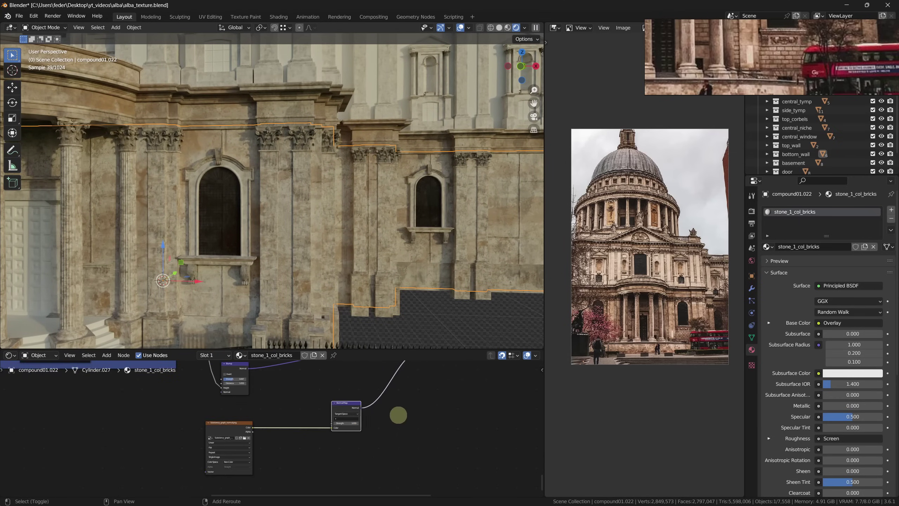
Step: Give the normal image Texture Coordinate and Mapping nodes with Box projection
key(ctrl+t)
scroll(256, 442, up, 2)
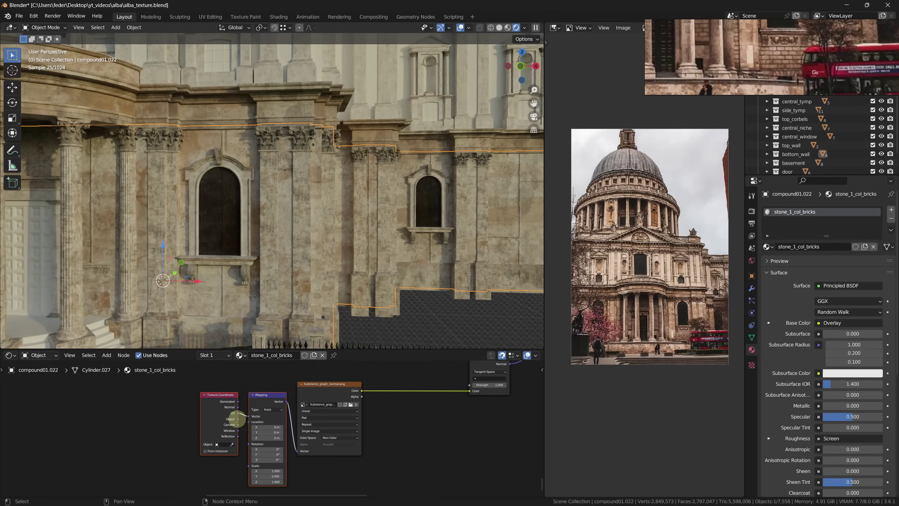
click(322, 417)
click(320, 429)
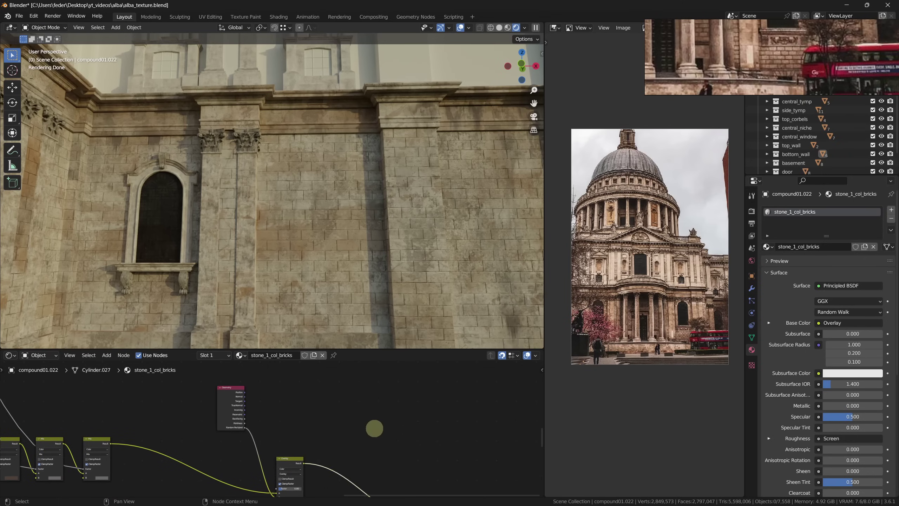
Step: Add an Image Texture node driven by the Mapping vector and load the Substance ambient occlusion PNG
key(shift+a)
click(374, 404)
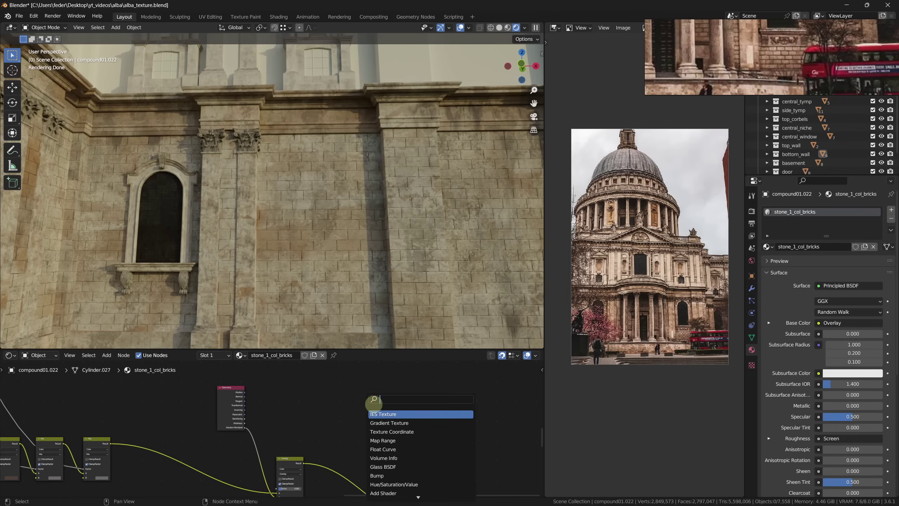
click(392, 415)
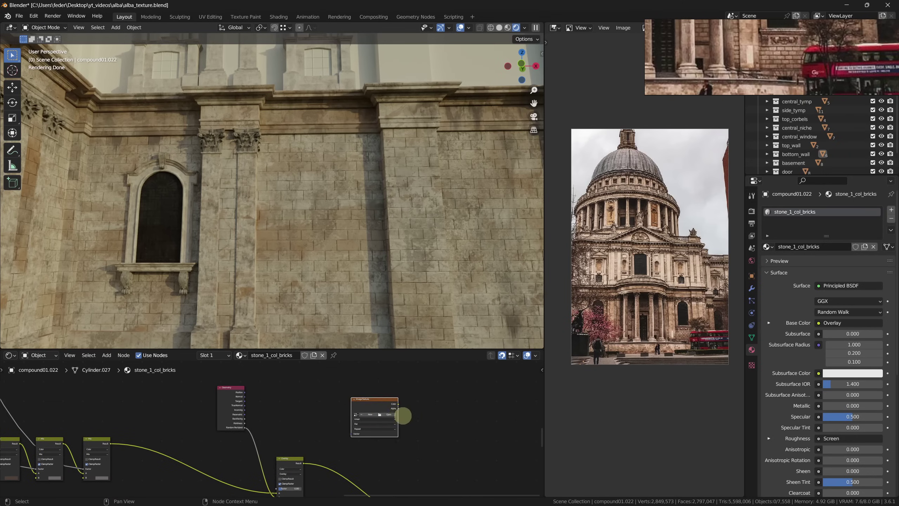
click(401, 415)
scroll(375, 434, down, 5)
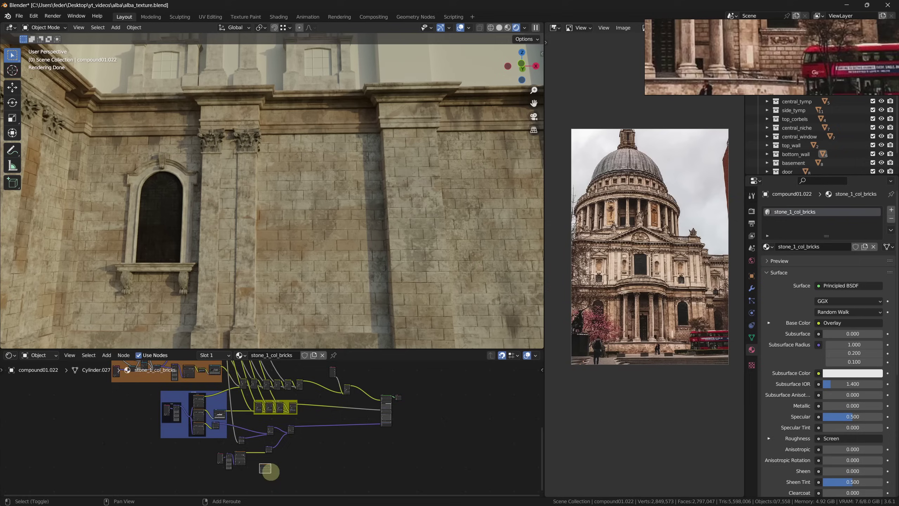
scroll(298, 466, up, 3)
scroll(316, 404, up, 3)
scroll(400, 432, up, 2)
drag(401, 431, 369, 423)
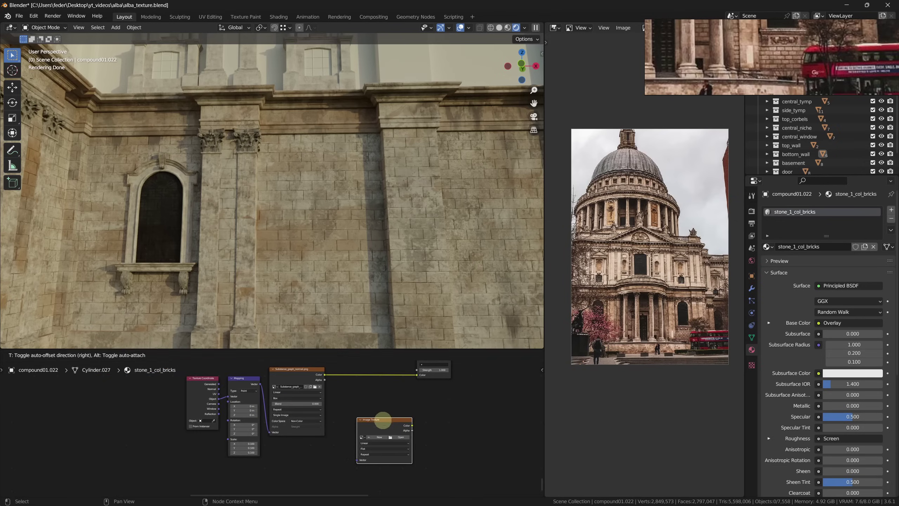
drag(260, 384, 355, 462)
scroll(413, 461, up, 1)
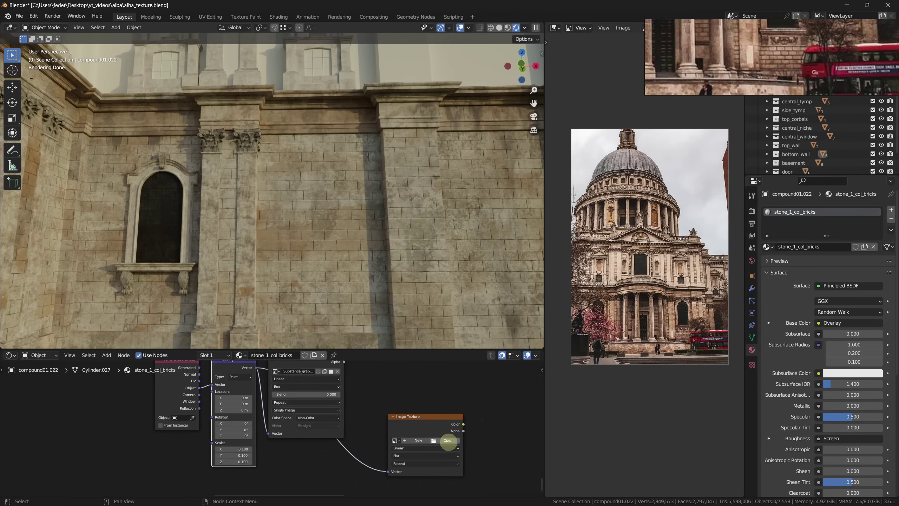
click(447, 440)
double_click(492, 189)
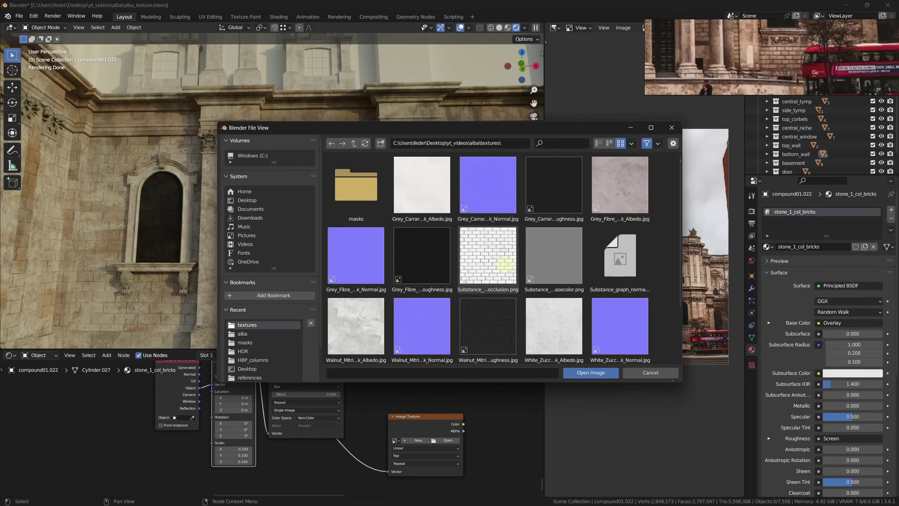
double_click(488, 255)
scroll(386, 424, up, 2)
Step: Set the Mix node to Multiply and feed the occlusion image into it
click(397, 436)
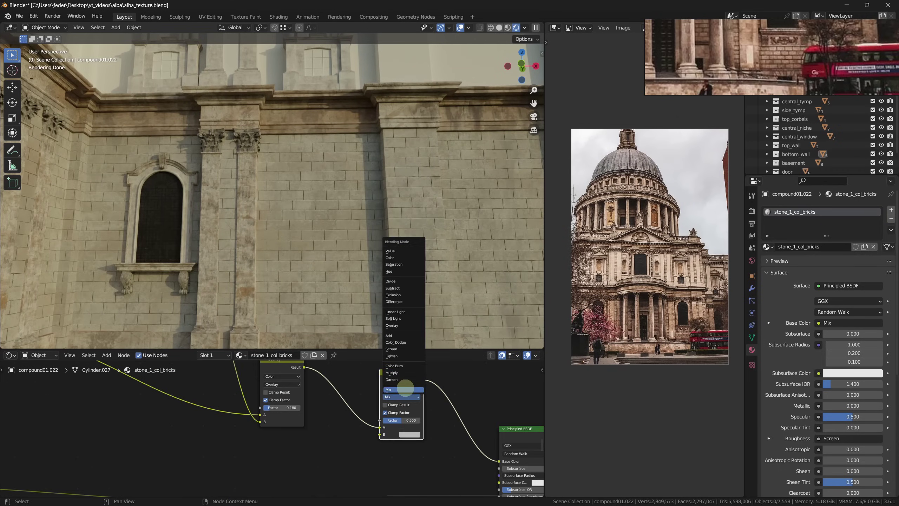
click(402, 391)
scroll(351, 438, down, 2)
mouse_move(274, 450)
mouse_down()
mouse_move(555, 270)
mouse_move(386, 424)
mouse_move(408, 426)
mouse_up()
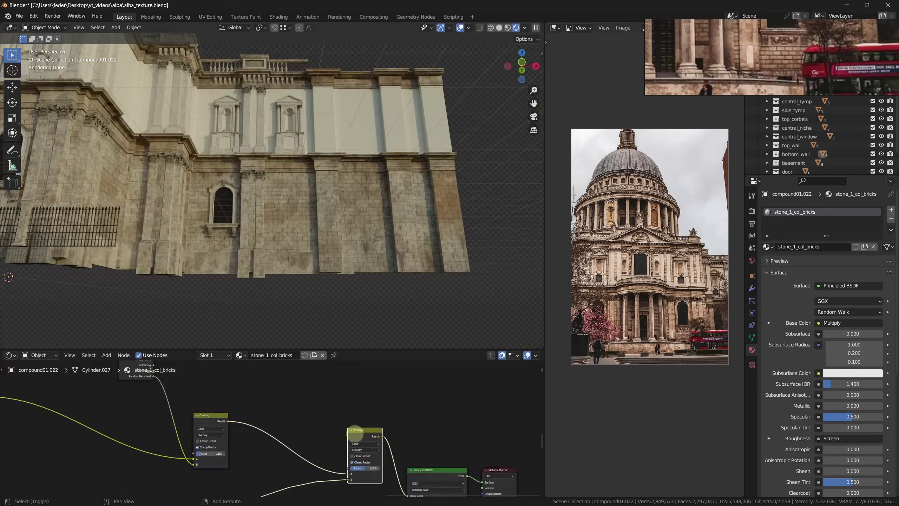
Step: Switch the mix blend to Soft Light and load another texture image set
click(297, 434)
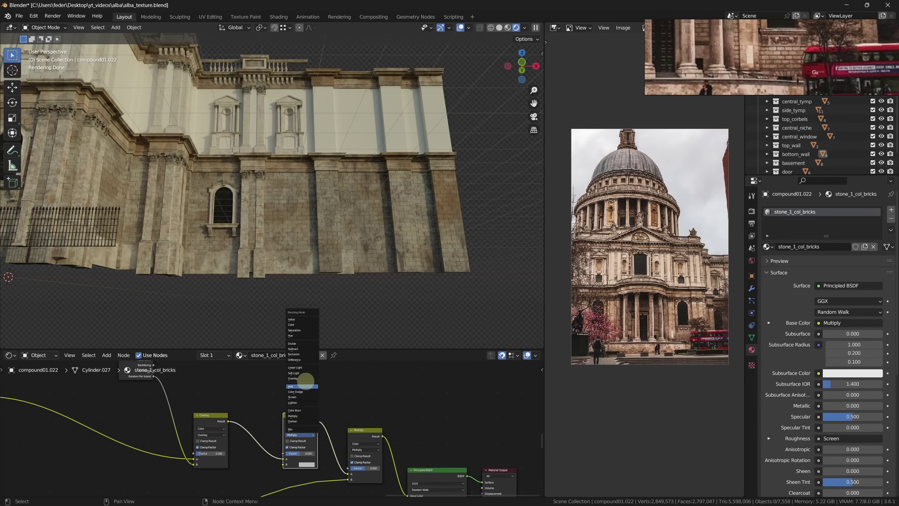
click(302, 372)
key(ctrl+shift+t)
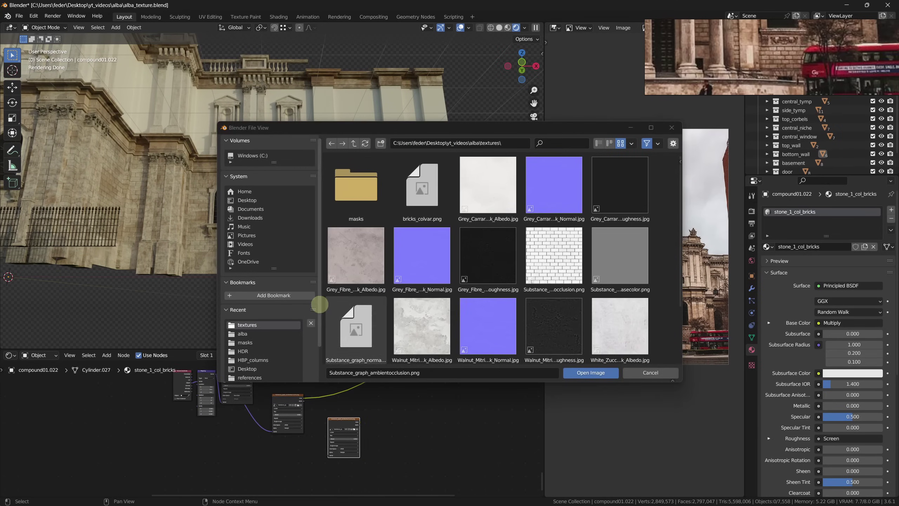
click(588, 373)
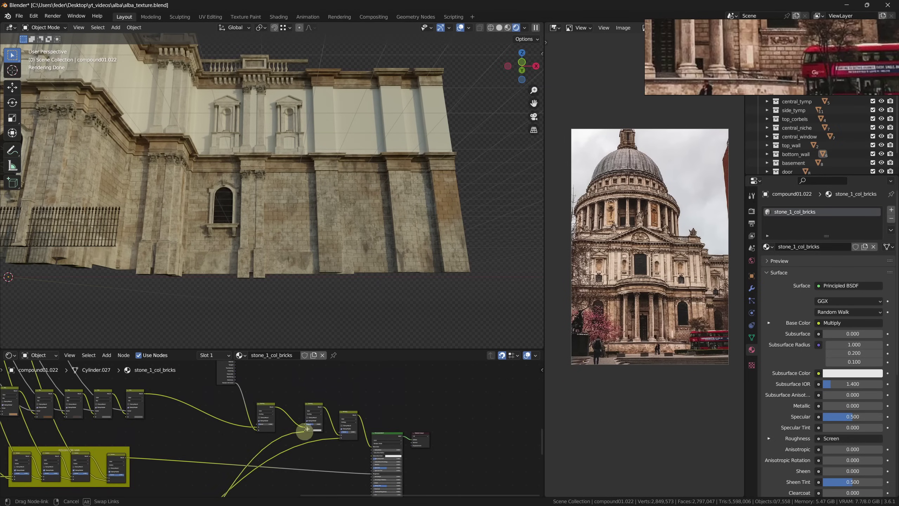
scroll(353, 311, up, 4)
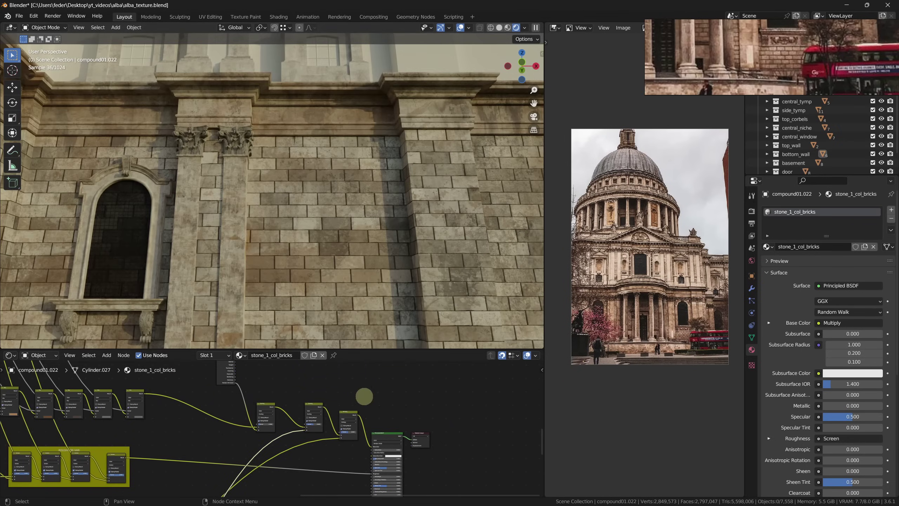
scroll(343, 440, up, 3)
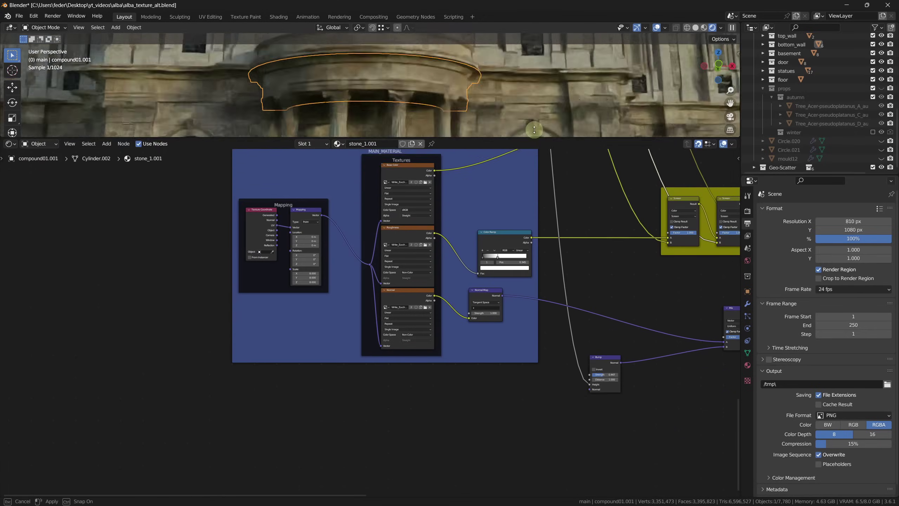
Step: Enlarge the node editor and move the Principled BSDF up to clear room
drag(558, 300, 558, 93)
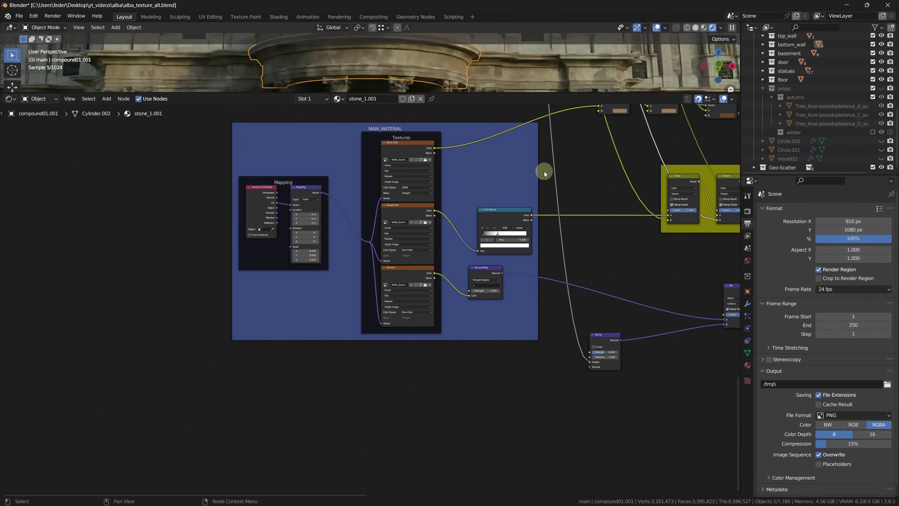
scroll(271, 335, down, 3)
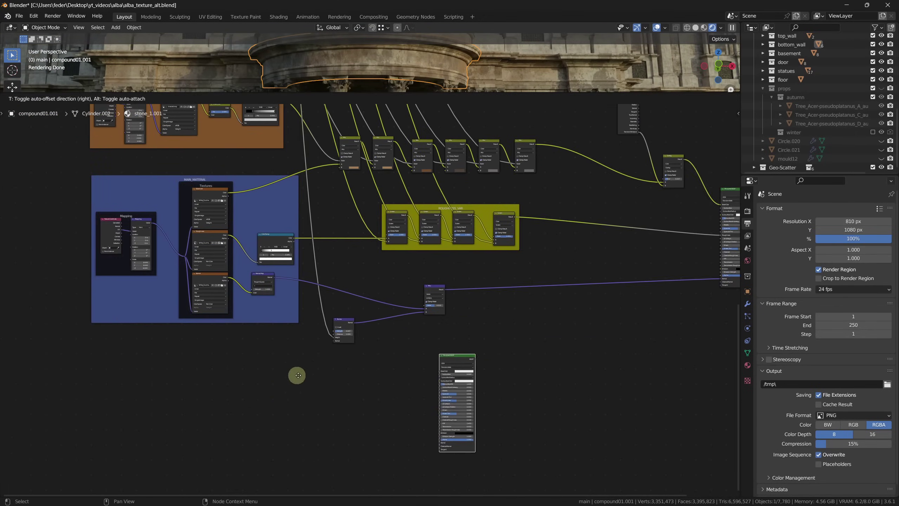
scroll(239, 354, up, 3)
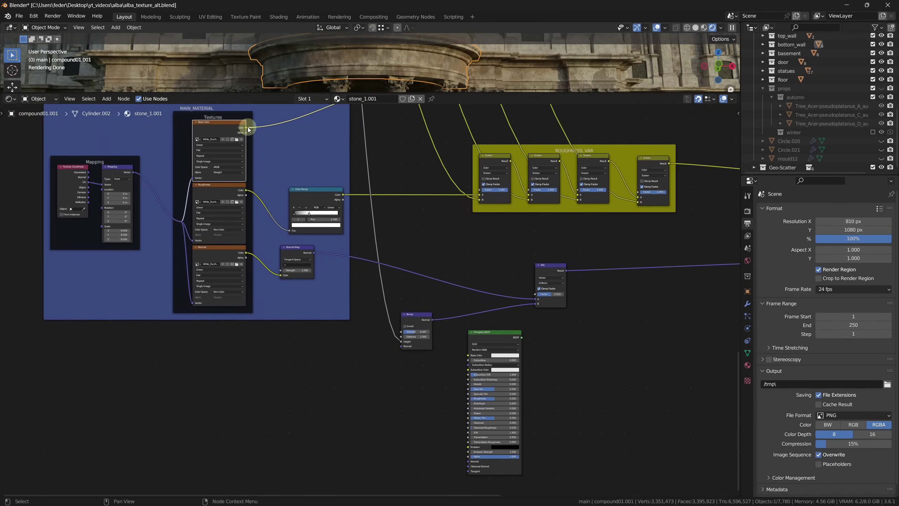
click(338, 200)
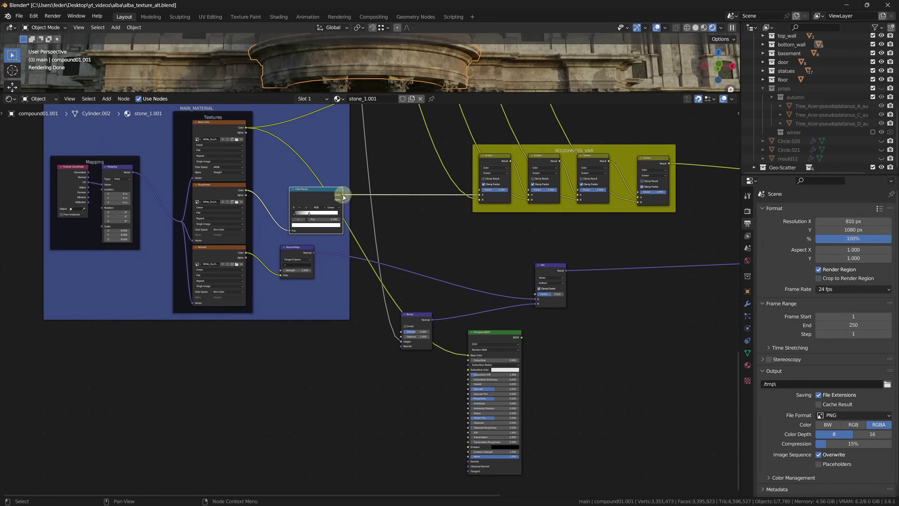
click(313, 254)
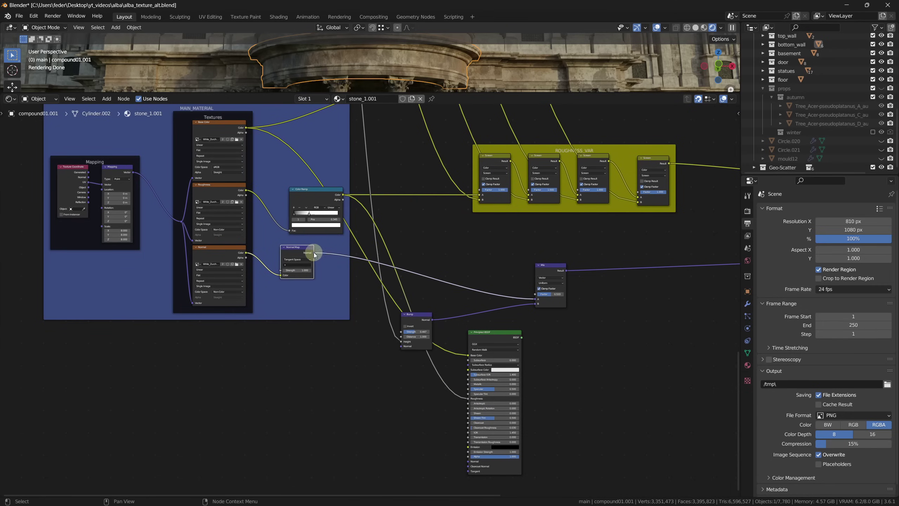
scroll(466, 462, down, 3)
scroll(510, 400, down, 2)
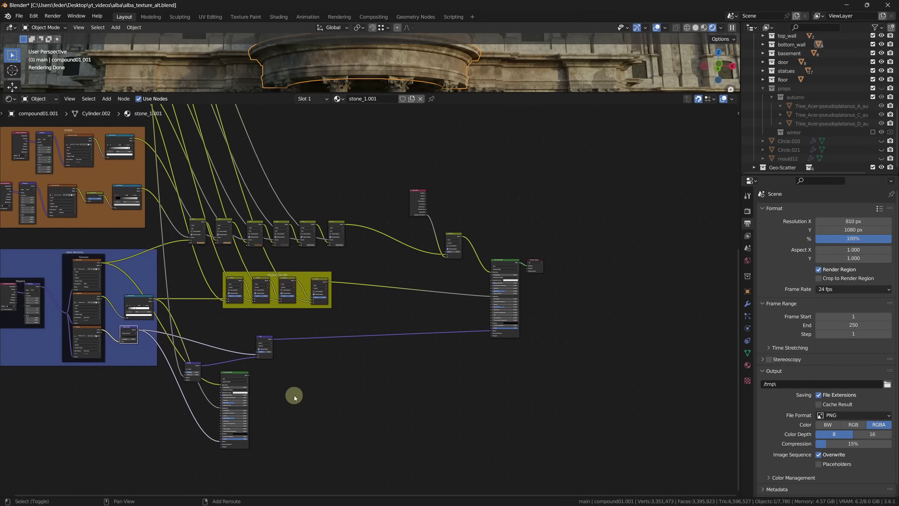
drag(238, 377, 504, 170)
scroll(457, 358, up, 3)
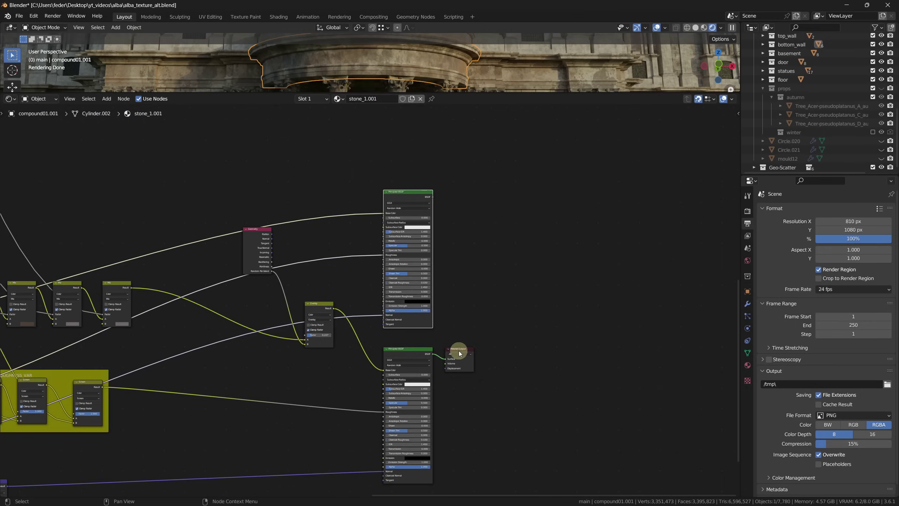
Step: Wire both shaders into a Mix Shader whose factor comes from a new blank mask_1 image's alpha
drag(432, 352, 482, 329)
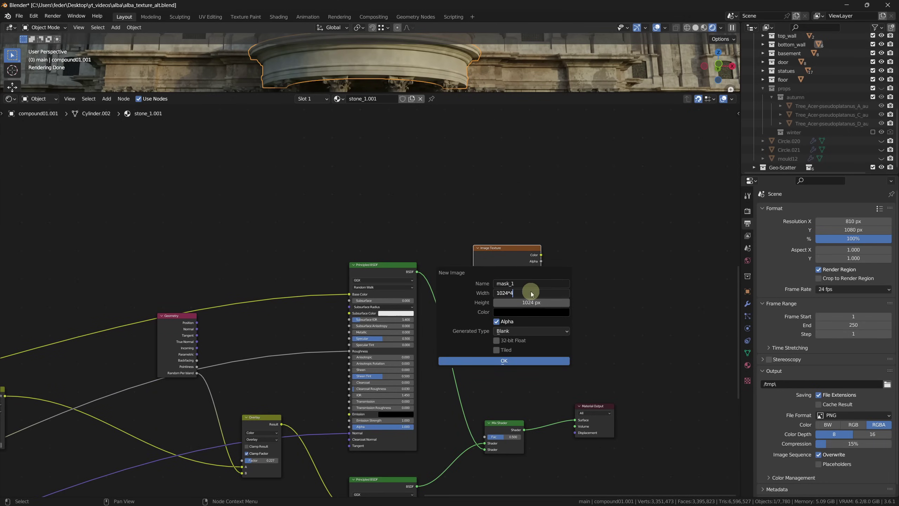
click(517, 361)
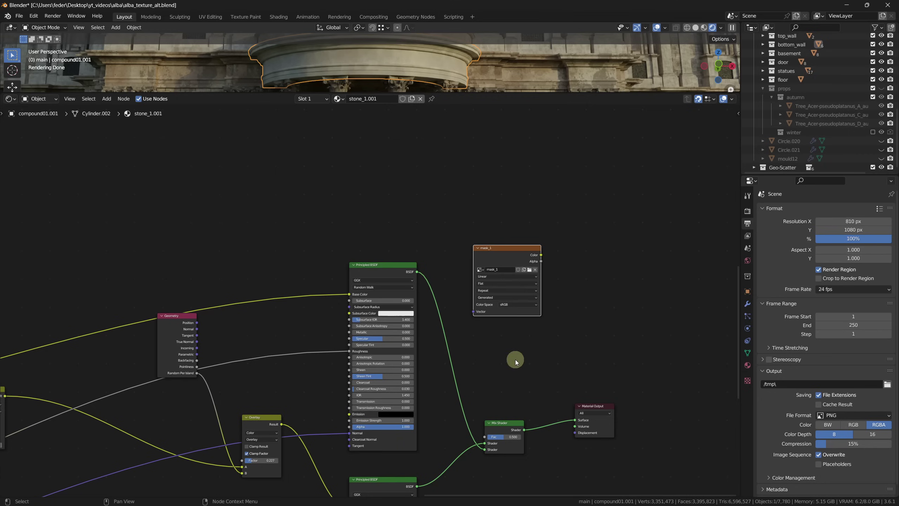
drag(506, 254, 440, 205)
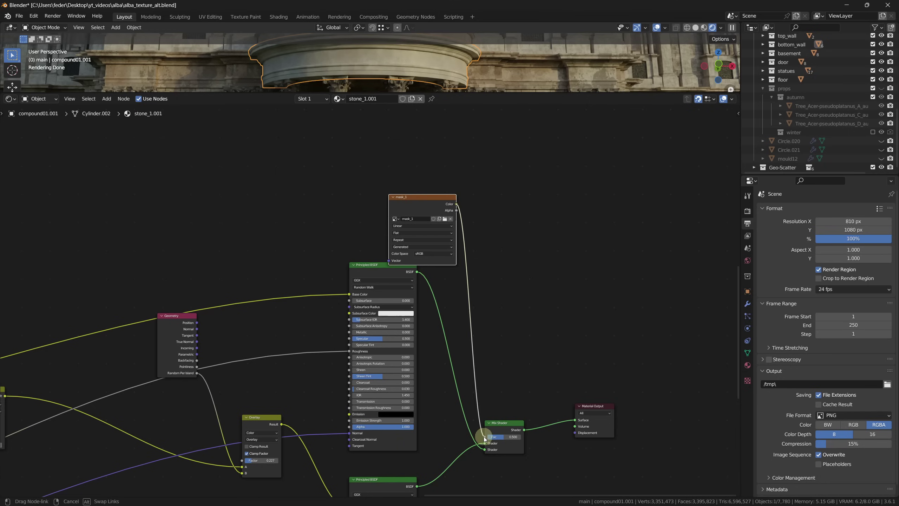
drag(484, 439, 485, 438)
middle_drag(526, 374, 534, 344)
mouse_move(457, 247)
mouse_down()
mouse_move(449, 255)
mouse_move(420, 231)
mouse_up()
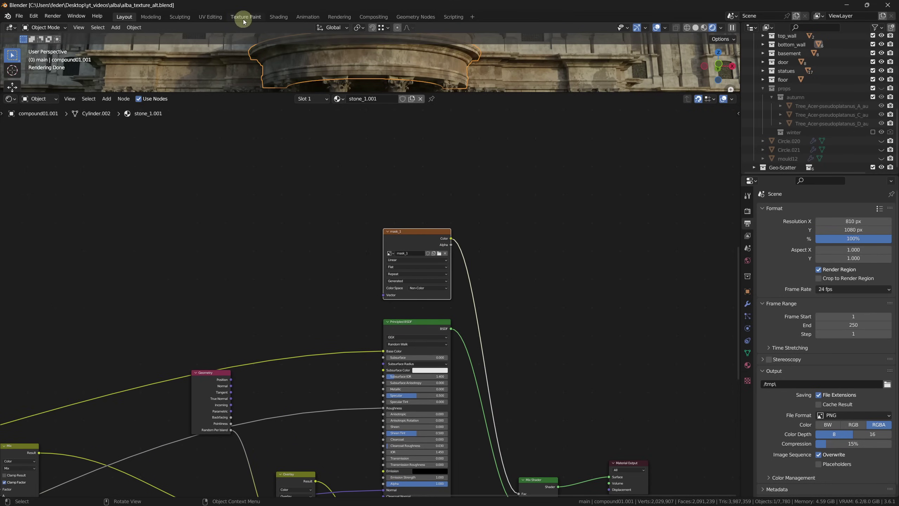
Step: Enter the Texture Paint workspace with the façade facing front in material view
click(245, 16)
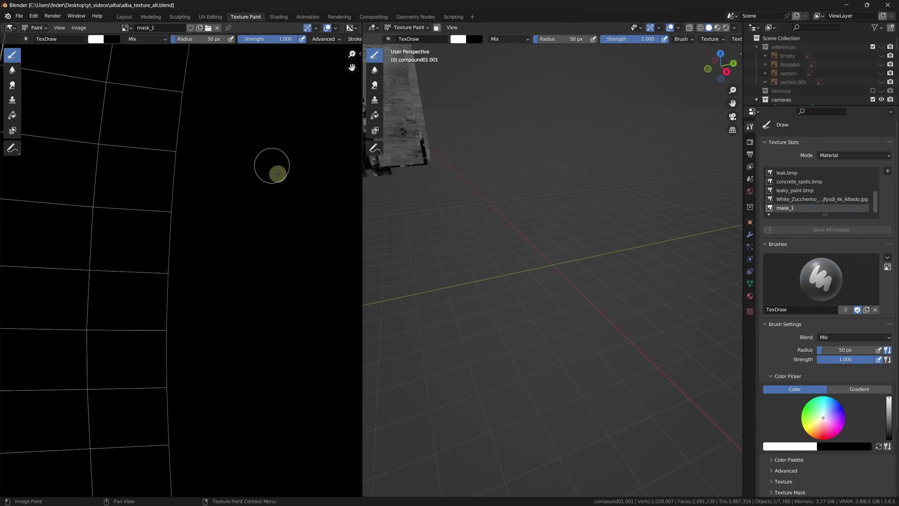
key(ctrl+space)
scroll(353, 204, up, 5)
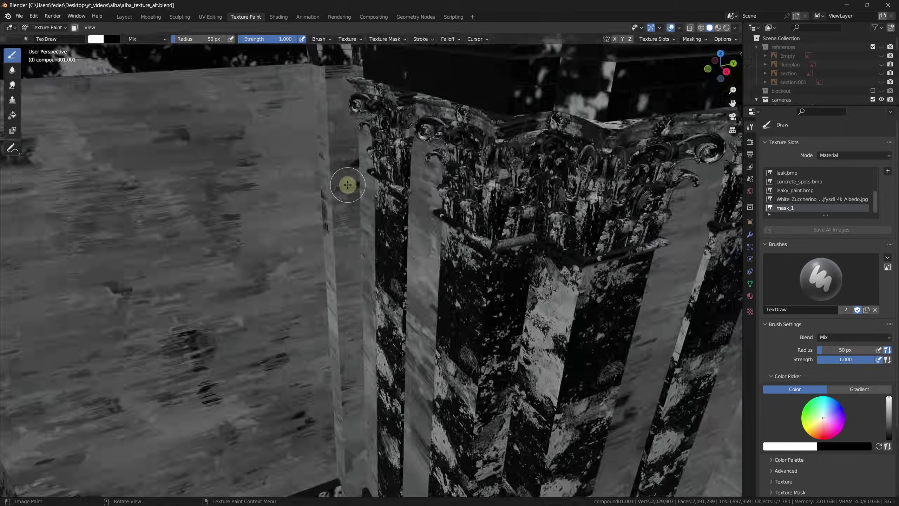
mouse_move(345, 185)
middle_down()
mouse_move(324, 188)
mouse_move(382, 166)
middle_up()
scroll(381, 167, up, 5)
click(717, 28)
scroll(822, 317, down, 3)
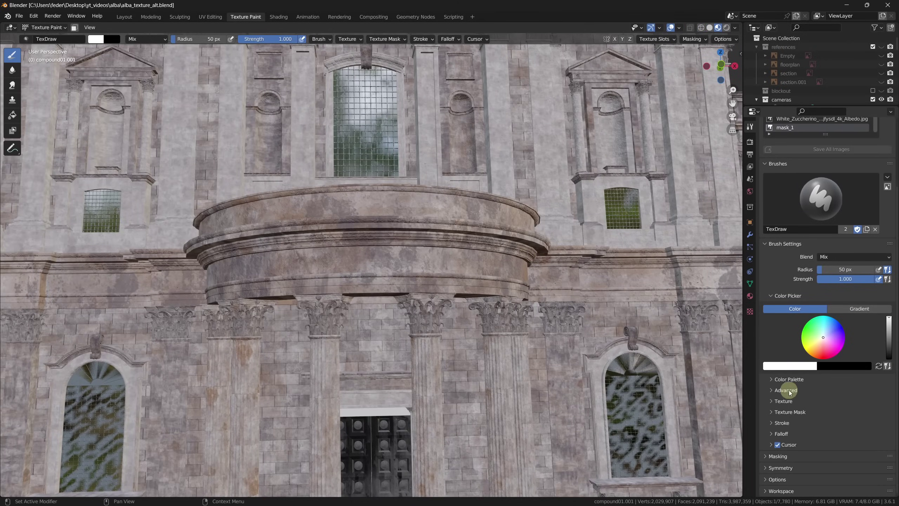
Step: Create a new brush texture using concrete_spots.bmp from textures/masks
click(774, 402)
scroll(793, 407, down, 3)
click(833, 397)
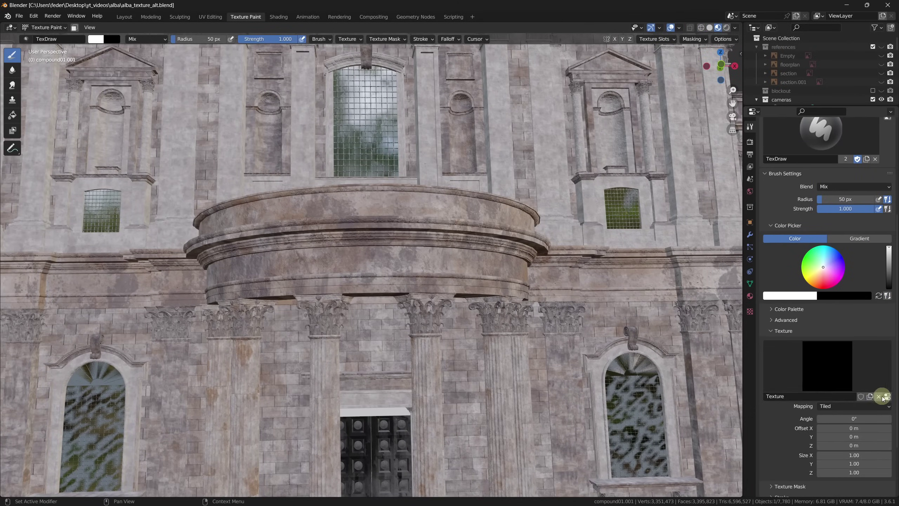
click(888, 398)
click(853, 293)
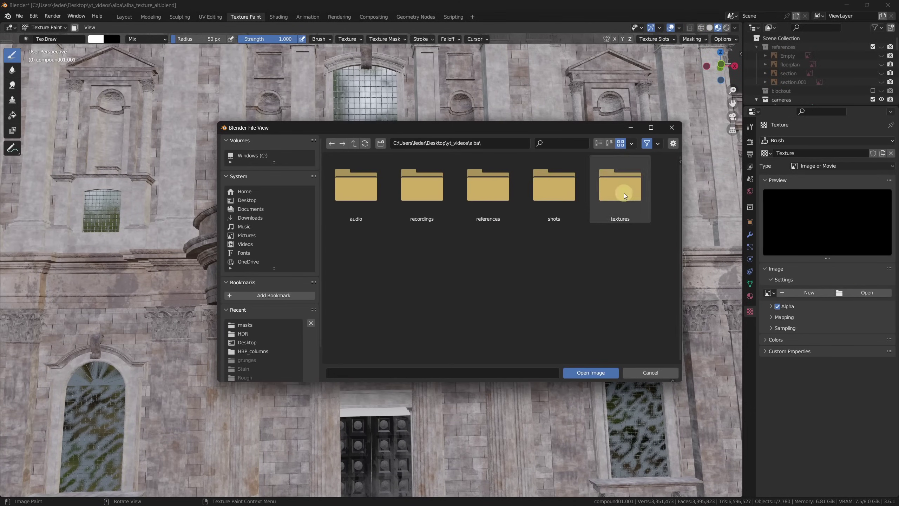
double_click(618, 184)
double_click(355, 184)
click(487, 184)
click(591, 373)
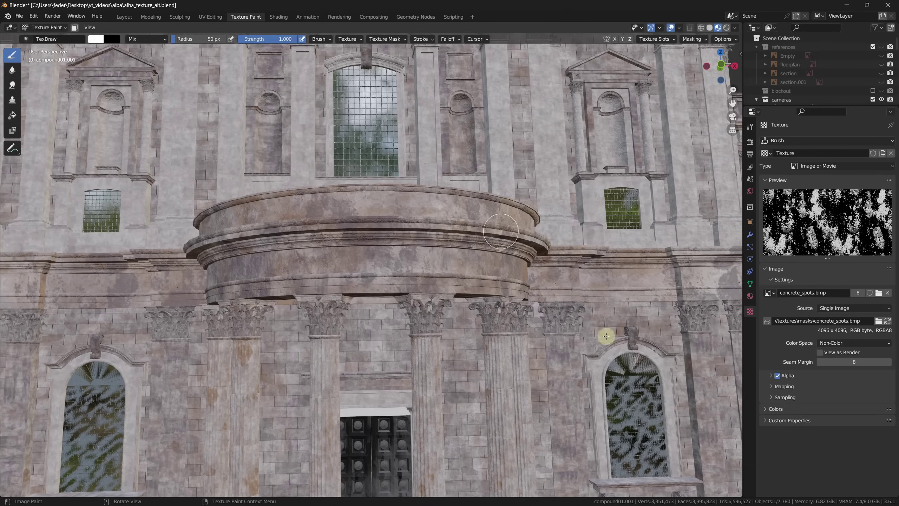
Step: Set the brush texture mapping to Stencil
click(750, 127)
scroll(777, 319, down, 2)
scroll(808, 351, down, 3)
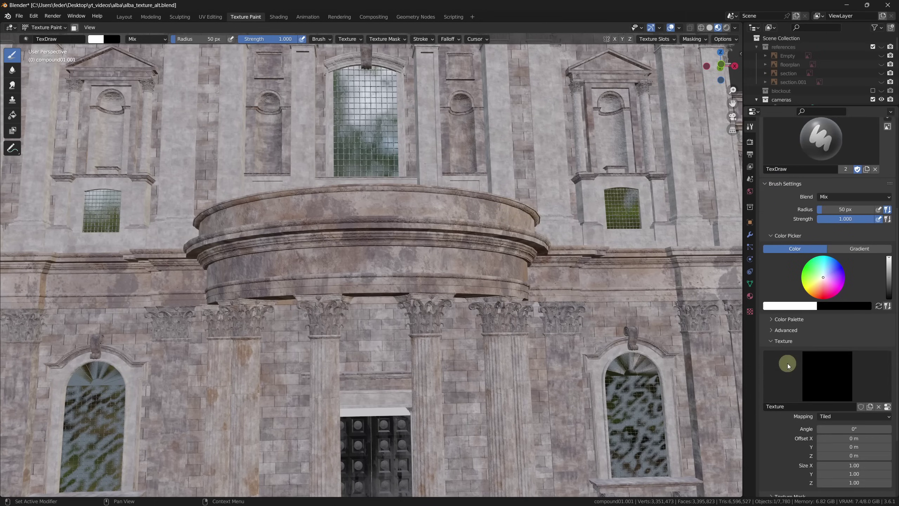
scroll(836, 392, down, 1)
click(835, 391)
click(836, 429)
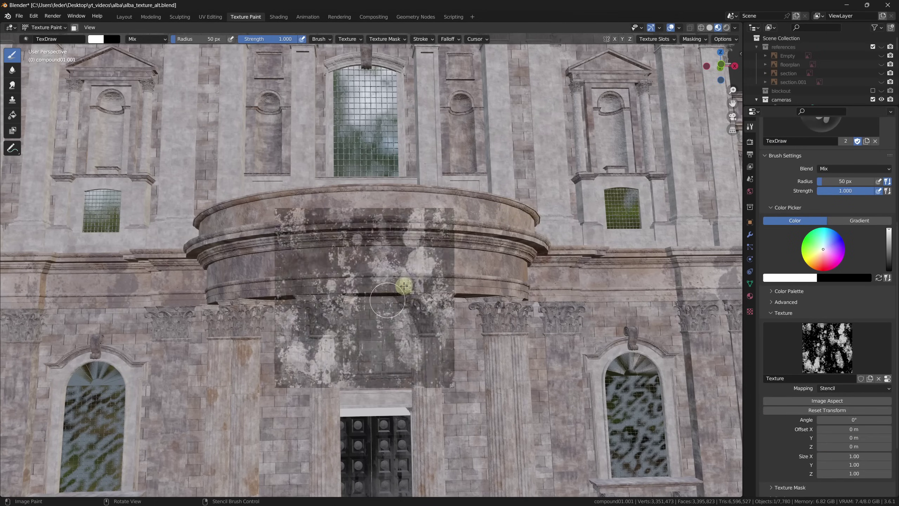
scroll(404, 281, up, 3)
Step: Try the concrete_spots stencil over the balcony, side wall and front façade
right_drag(408, 275, 378, 257)
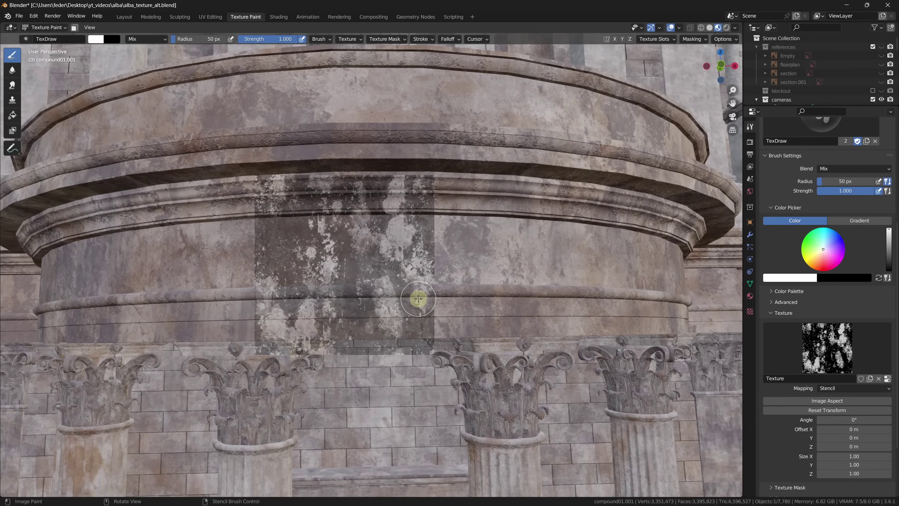
right_drag(375, 251, 301, 367)
middle_drag(300, 368, 492, 297)
mouse_move(492, 298)
right_down()
mouse_move(582, 269)
mouse_move(337, 366)
right_up()
mouse_move(337, 366)
middle_down()
mouse_move(412, 271)
mouse_move(367, 314)
middle_up()
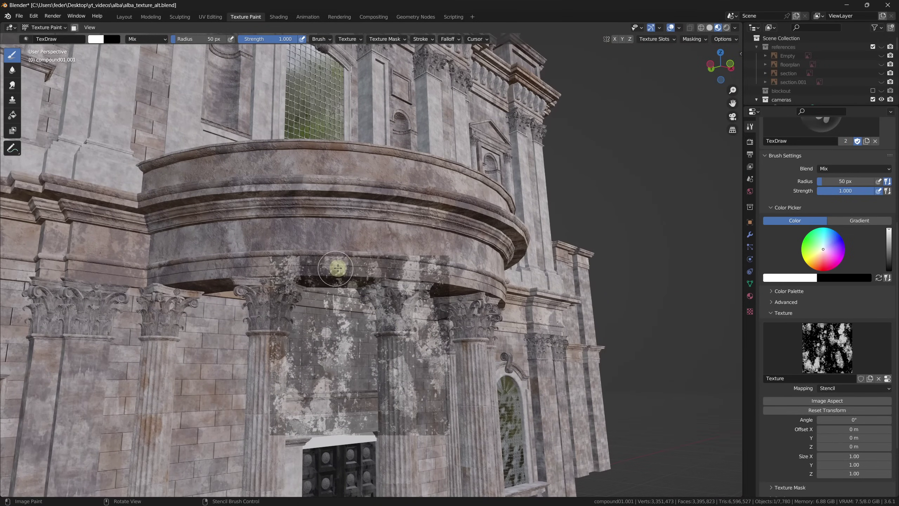
middle_drag(346, 274, 394, 279)
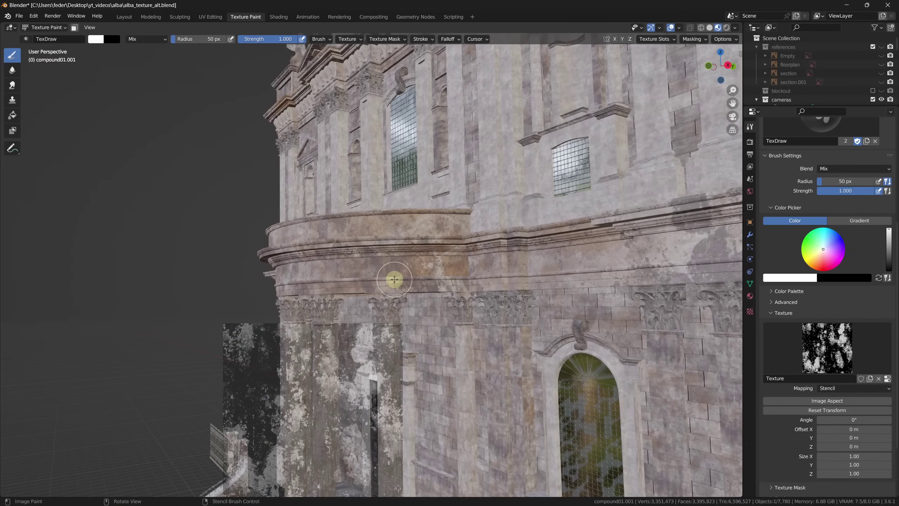
Step: Swap the stencil image to cracked_deep.bmp and enlarge it over the wall
click(887, 378)
click(879, 320)
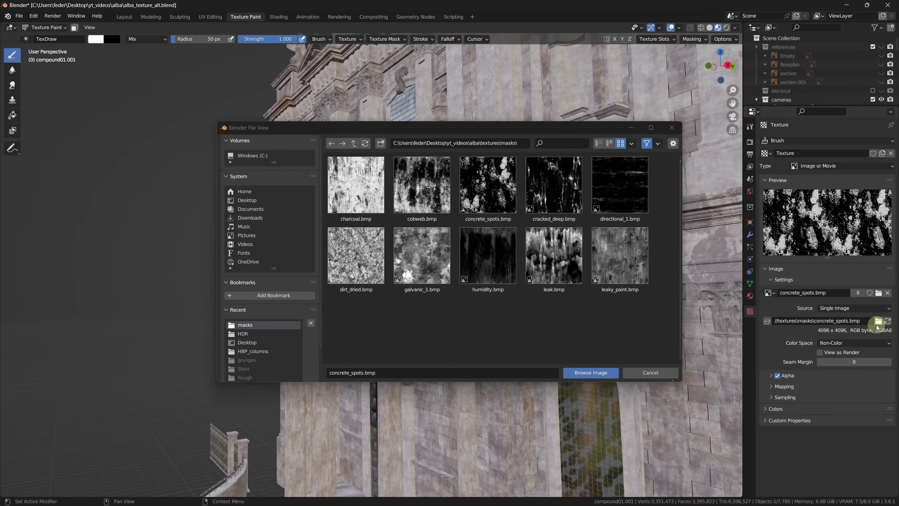
double_click(576, 191)
right_drag(341, 380, 367, 328)
middle_drag(367, 328, 446, 281)
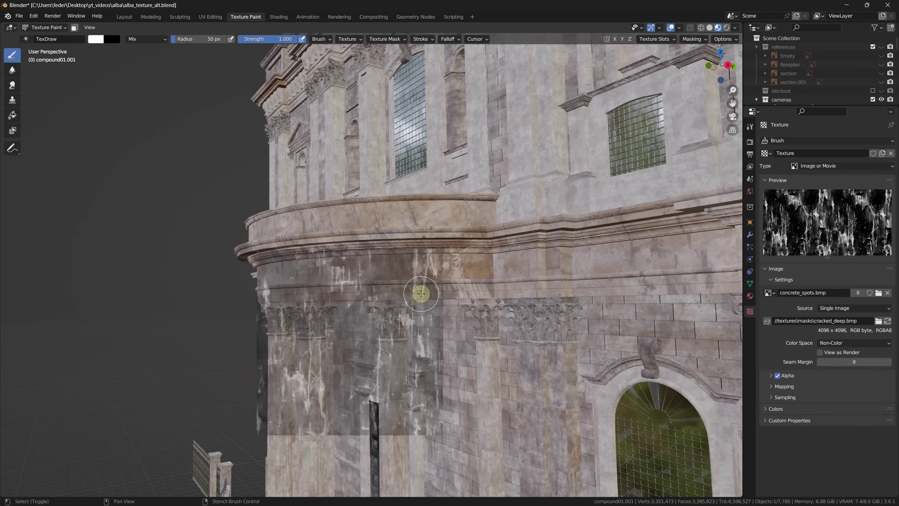
Step: View the front façade in Solid shading without materials or lighting
shift+right_drag(422, 294, 475, 308)
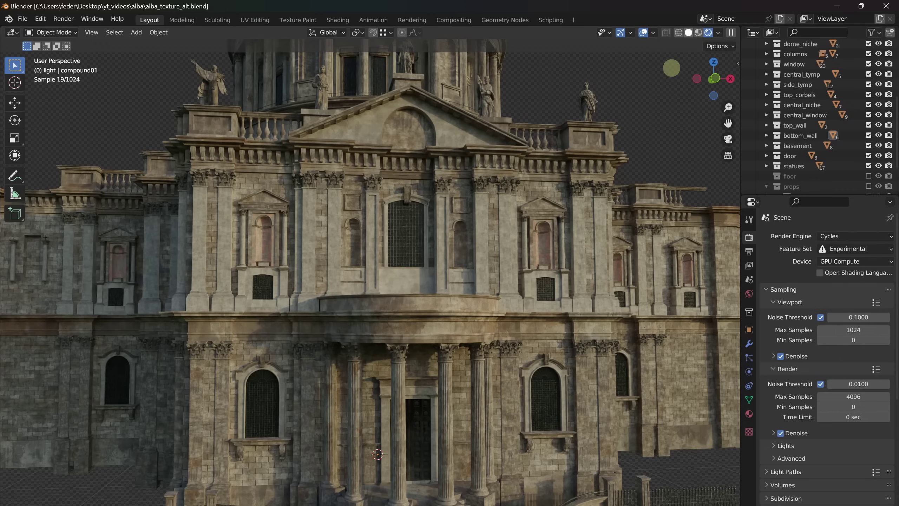
key(z)
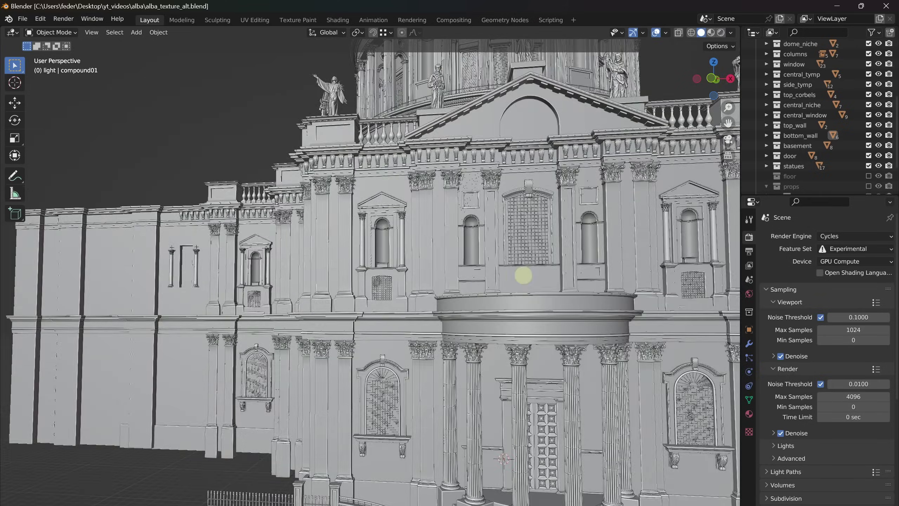
middle_drag(542, 275, 535, 278)
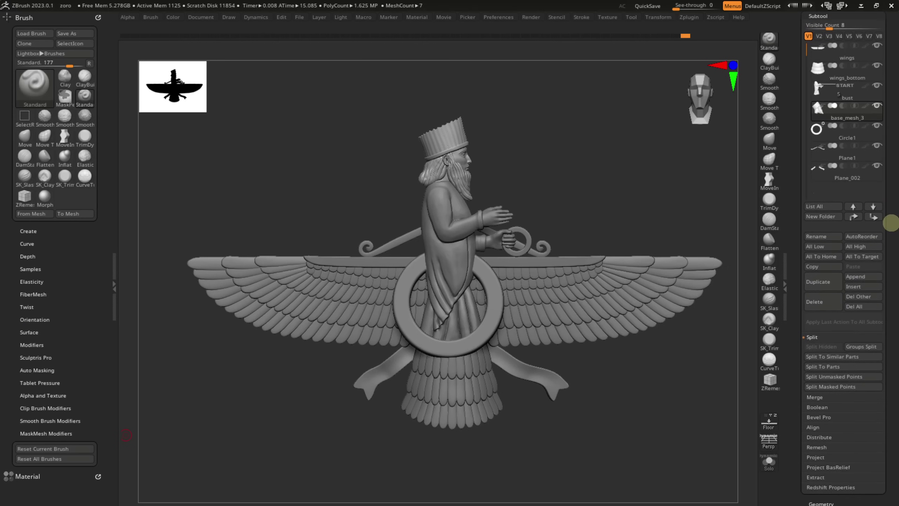
Step: Paint concrete-spot grunge through the stencil at several spots along the lower walls
click(658, 17)
mouse_move(608, 18)
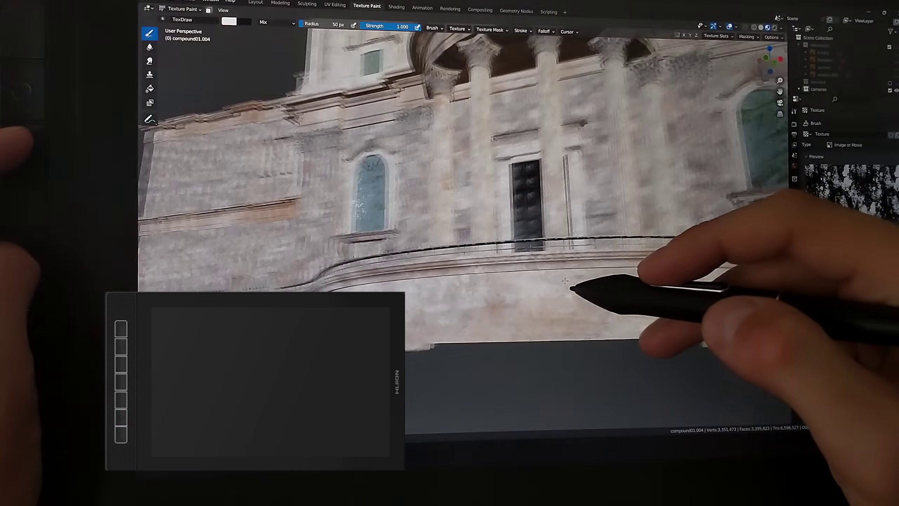
middle_drag(566, 281, 623, 312)
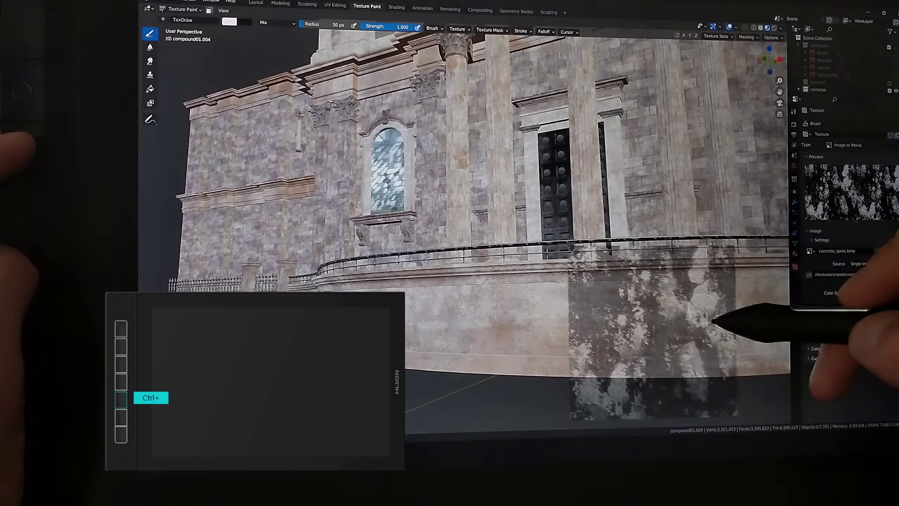
right_drag(766, 227, 706, 310)
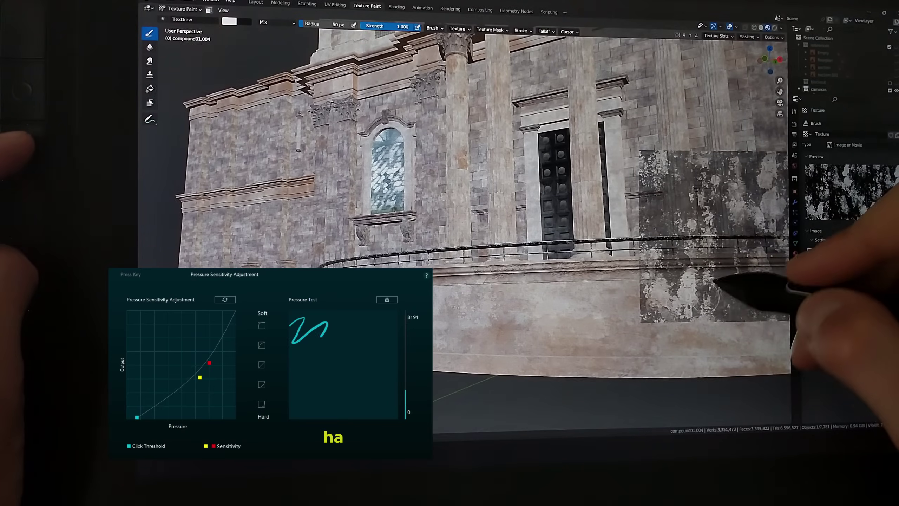
drag(713, 296, 706, 310)
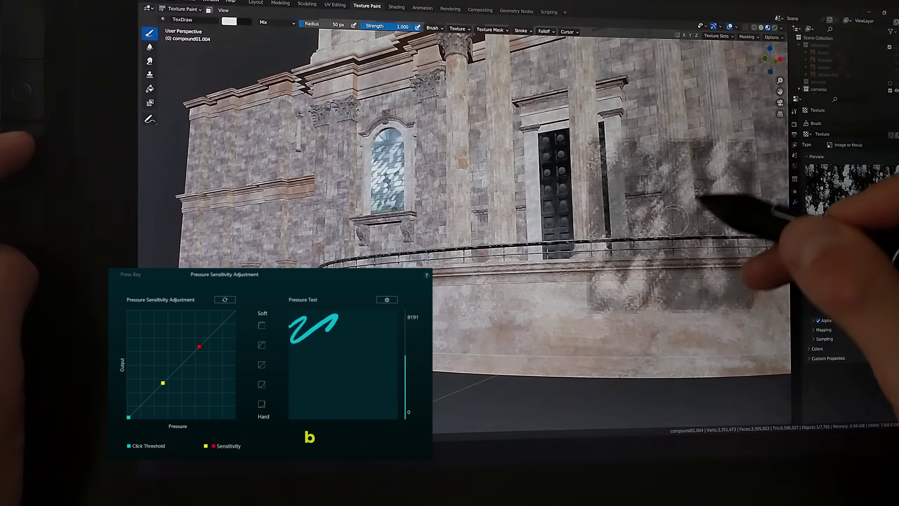
middle_drag(702, 201, 682, 321)
right_drag(682, 322, 660, 338)
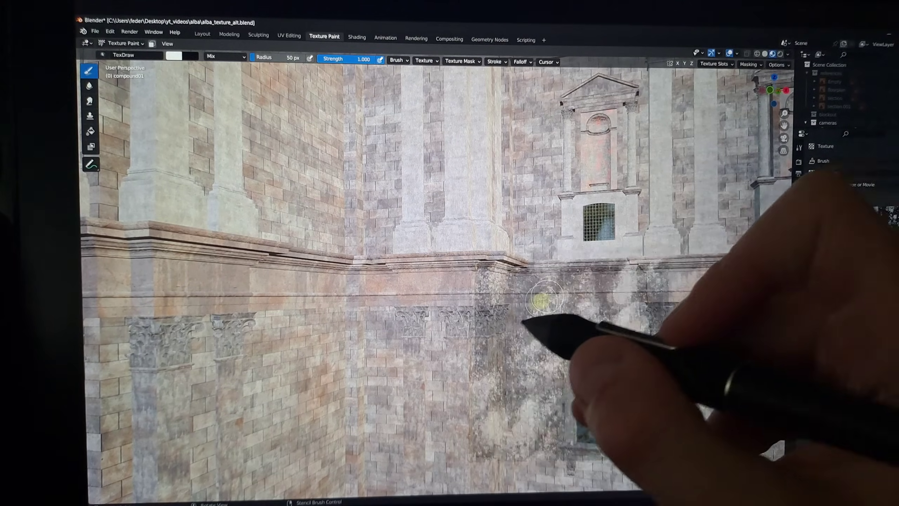
right_drag(545, 299, 438, 311)
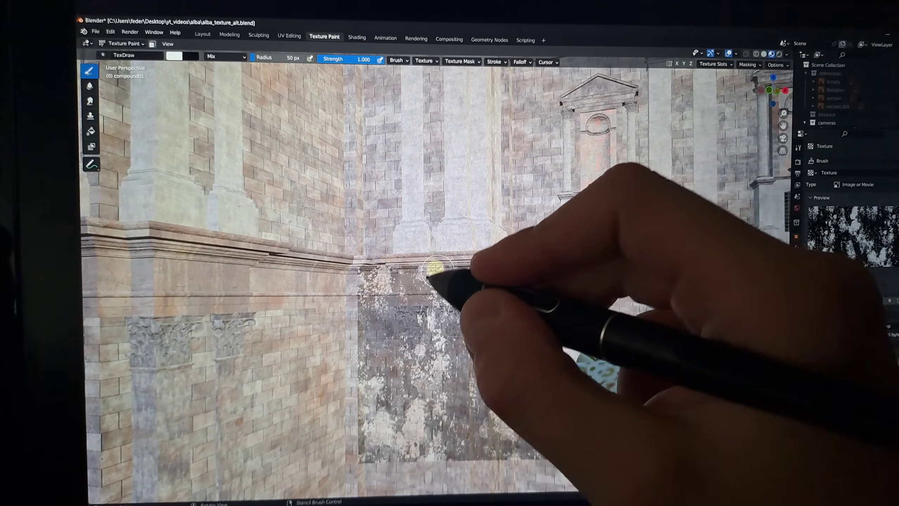
mouse_move(466, 335)
right_down()
mouse_move(555, 247)
mouse_move(377, 325)
right_up()
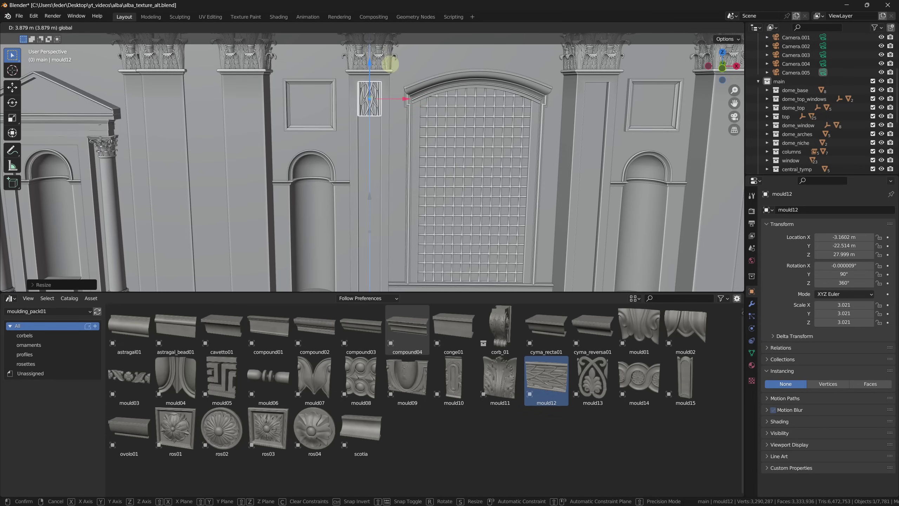
Step: Place the mould12 ornament and apply its location, rotation and scale
click(389, 65)
scroll(373, 98, down, 3)
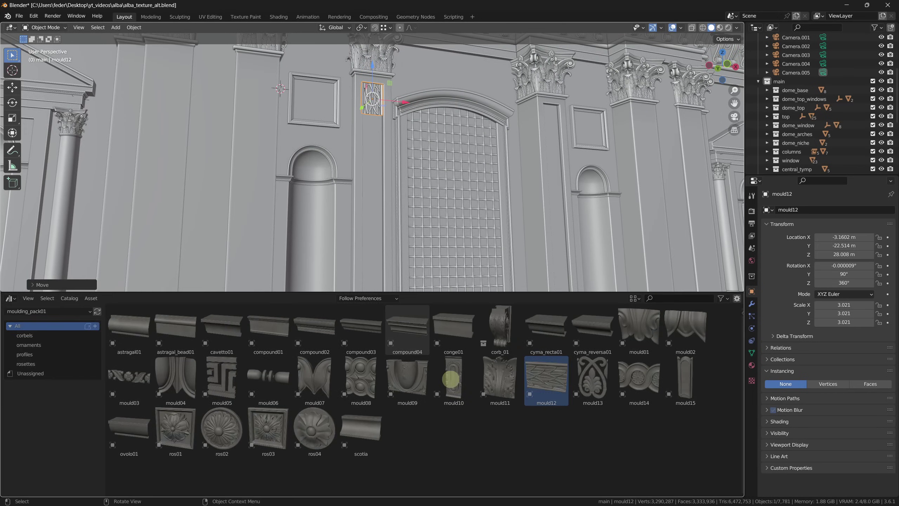
scroll(407, 240, up, 3)
key(ctrl+a)
click(407, 240)
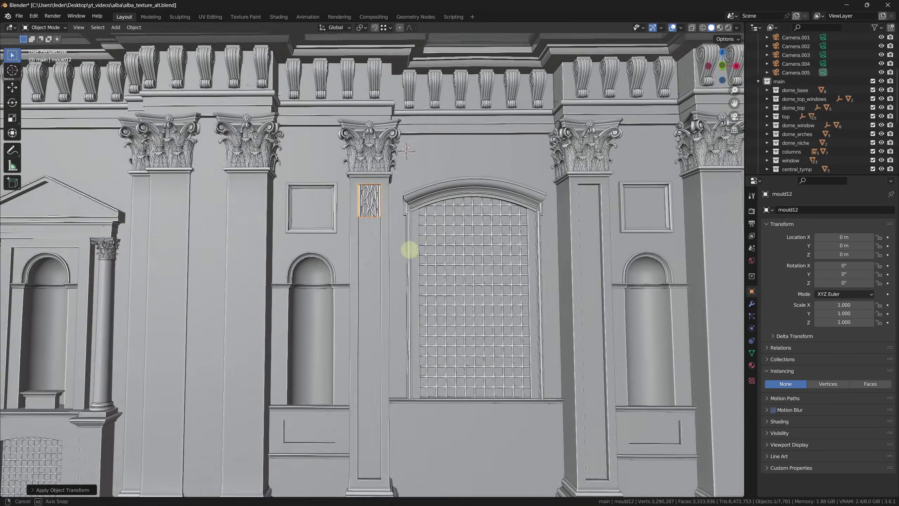
Step: Add an Array modifier at the top of mould12's stack repeating it down the pilaster
click(752, 303)
click(787, 210)
click(737, 232)
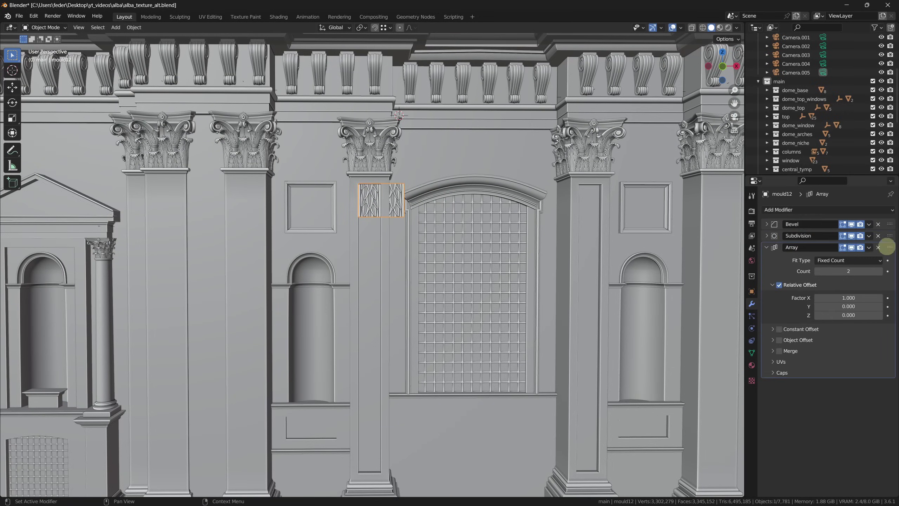
drag(884, 251, 878, 207)
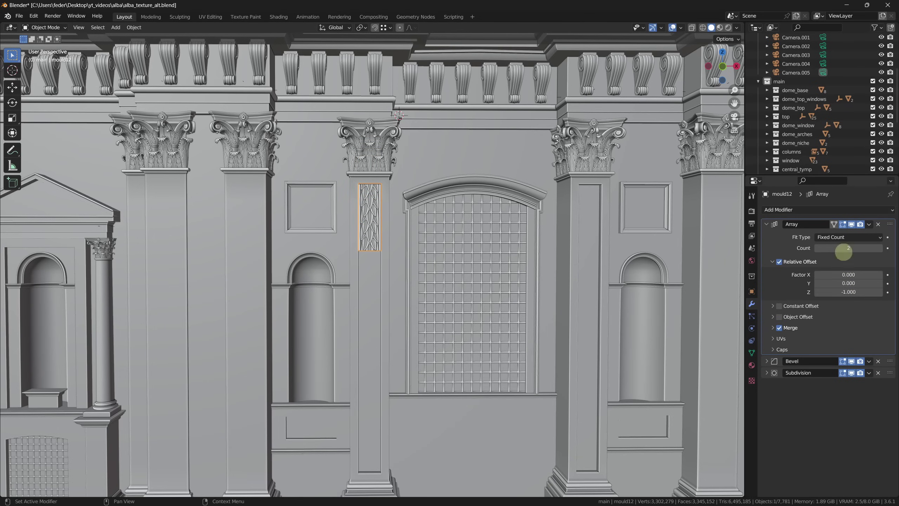
drag(844, 250, 877, 248)
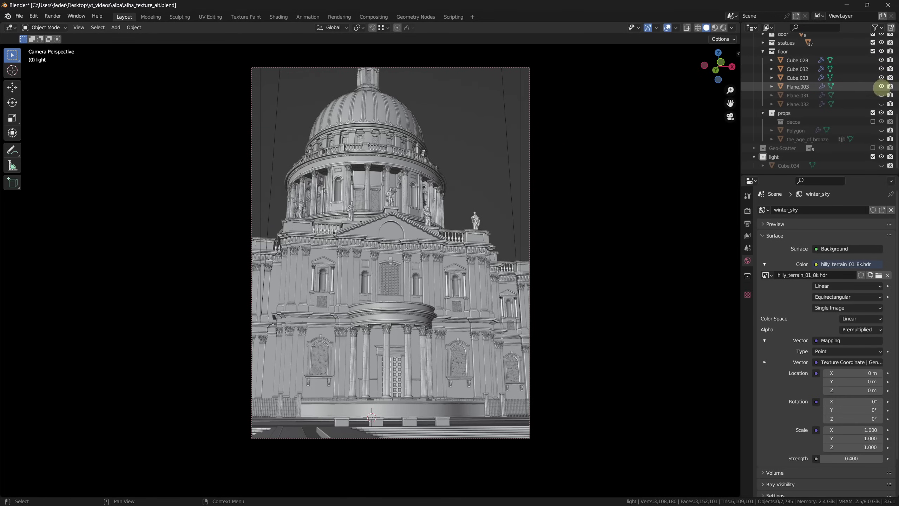
Step: Enable the decos and light collections and select the Cube.034 light volume
click(873, 121)
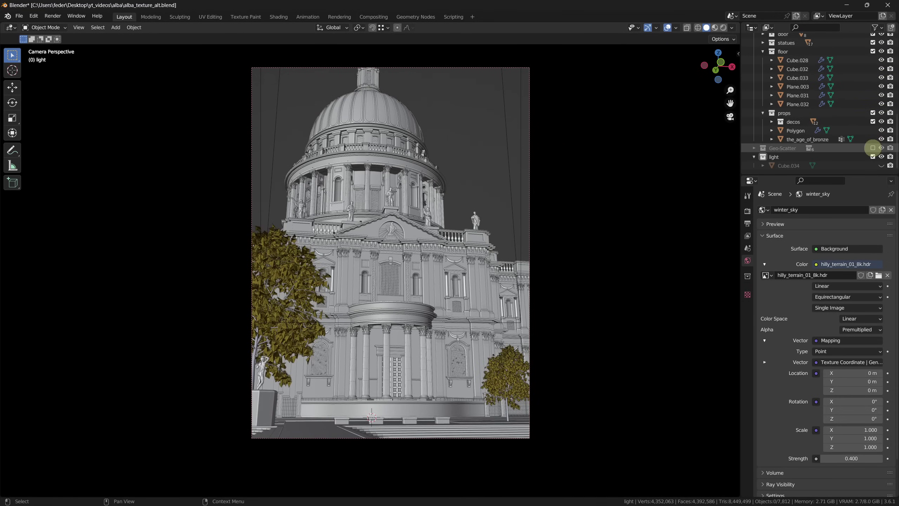
click(873, 156)
click(843, 166)
Step: Split off a node editor showing the volume material's nodes, then frame the façade frontally
drag(3, 497, 16, 314)
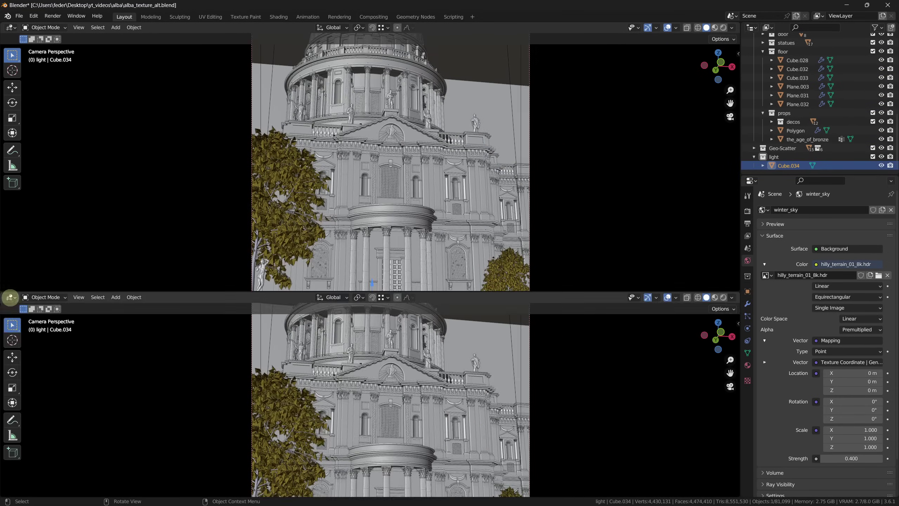
click(9, 297)
click(43, 372)
key(Home)
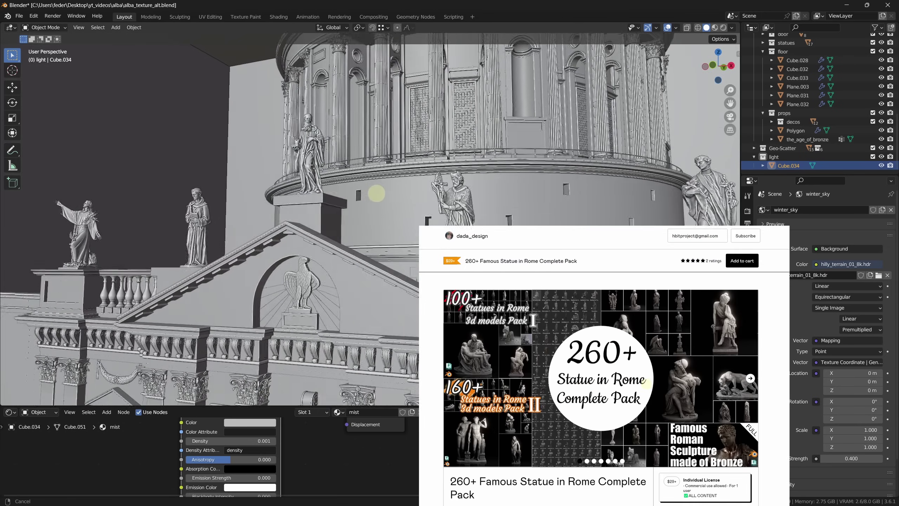
middle_drag(377, 193, 349, 217)
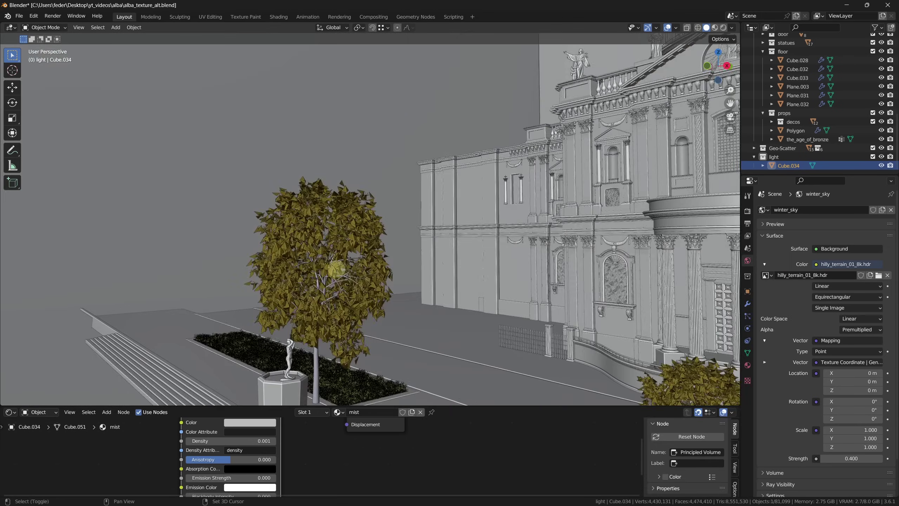
mouse_move(331, 321)
middle_down()
mouse_move(449, 230)
mouse_move(406, 255)
middle_up()
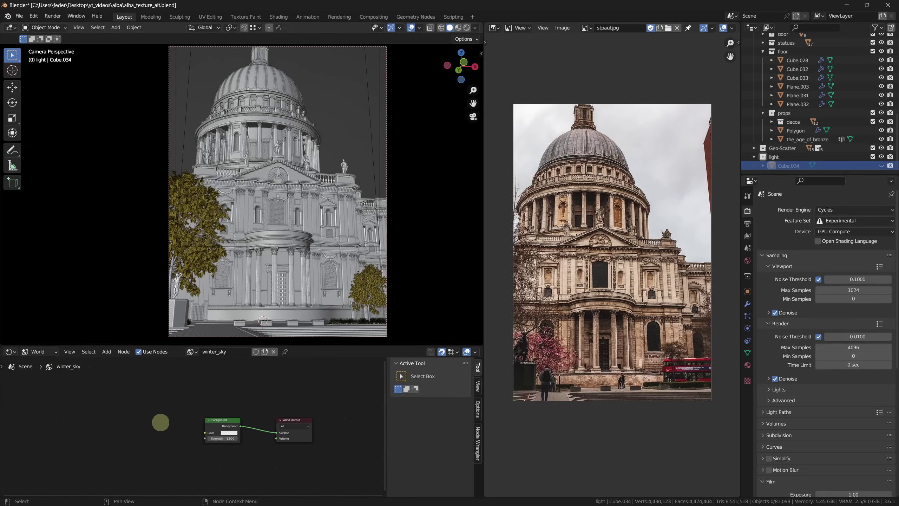
Step: Light the world with an Environment Texture using hilly_terrain_01_8k.hdr and preview in Rendered shading
middle_drag(203, 419, 193, 422)
key(ctrl+t)
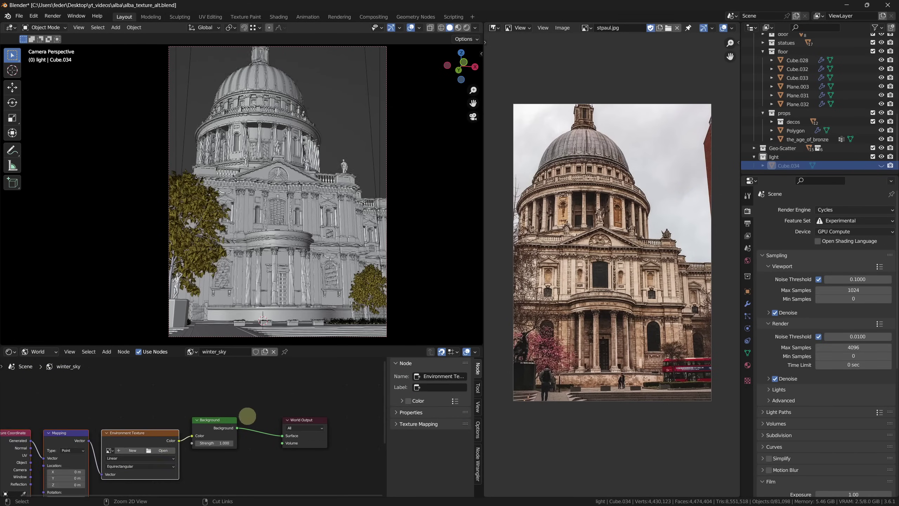
click(155, 450)
click(242, 334)
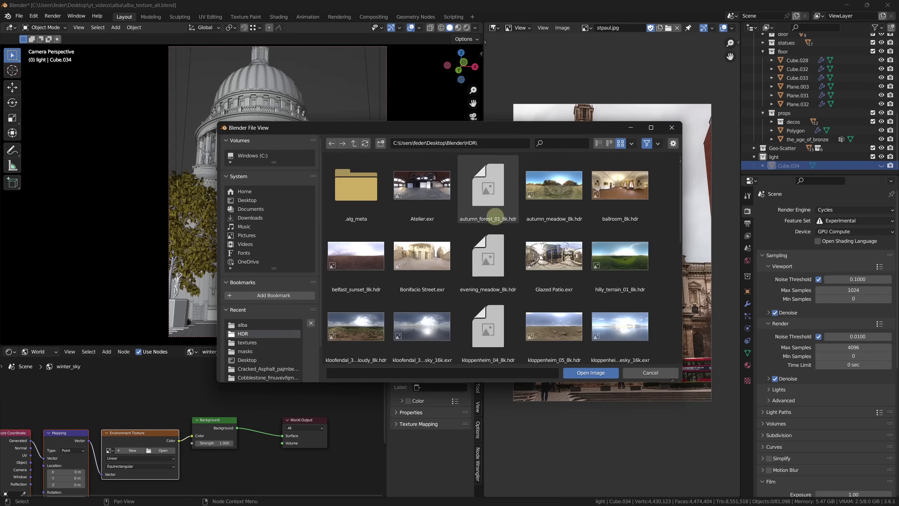
double_click(619, 257)
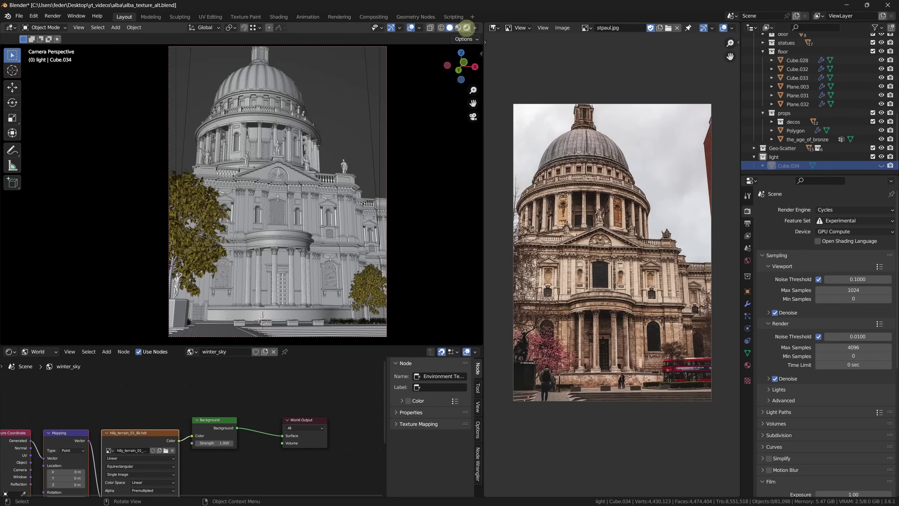
key(z)
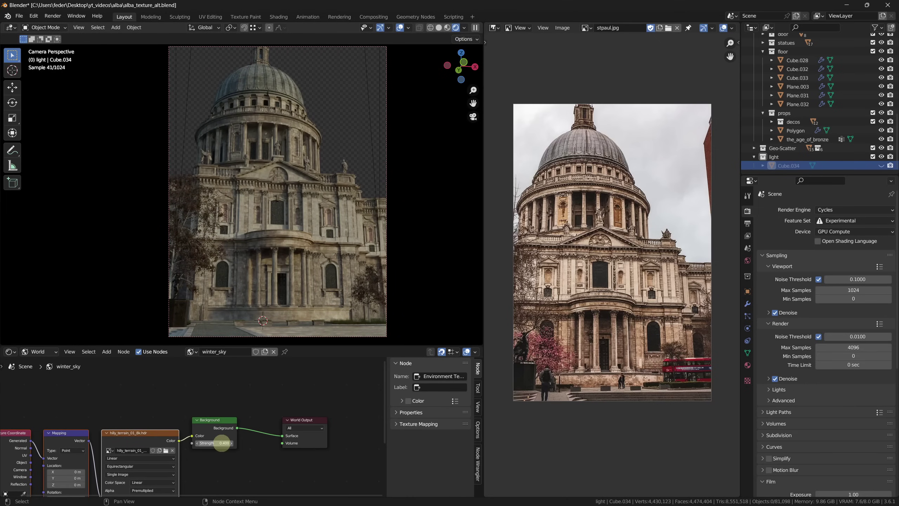
Step: Review Output (810×1080 at 300%) and Render settings, then launch the final F12 render
middle_drag(213, 443, 261, 395)
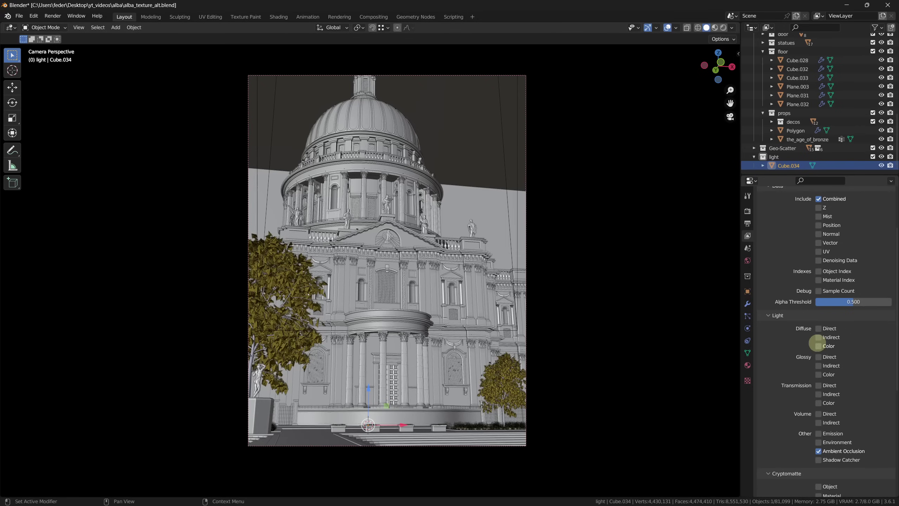
scroll(817, 343, down, 1)
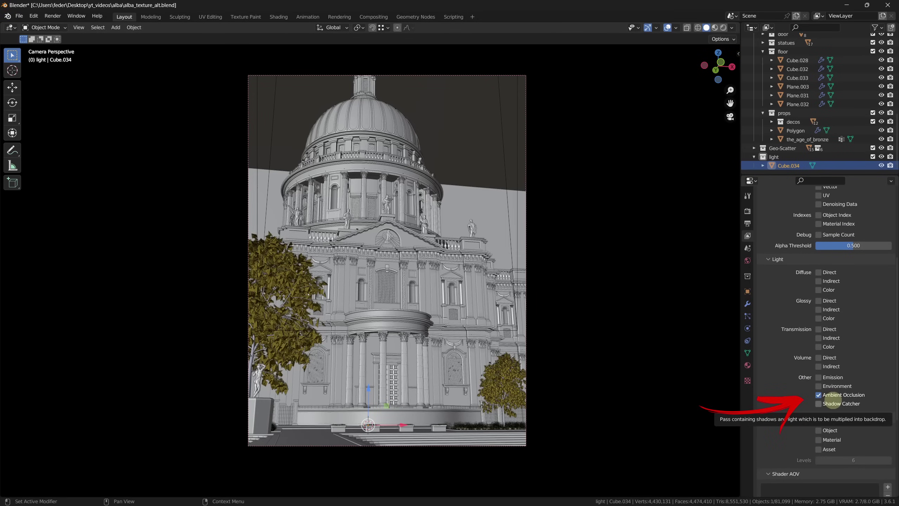
scroll(832, 399, up, 5)
scroll(829, 398, up, 3)
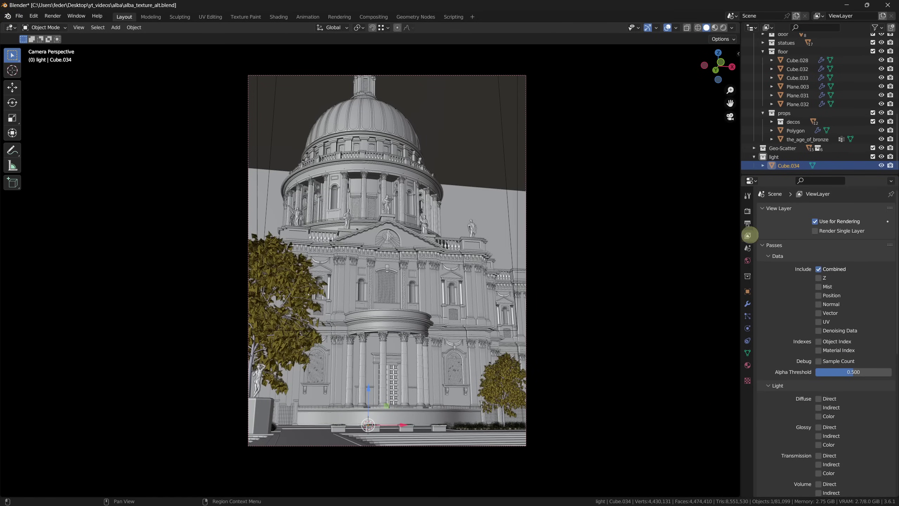
click(747, 224)
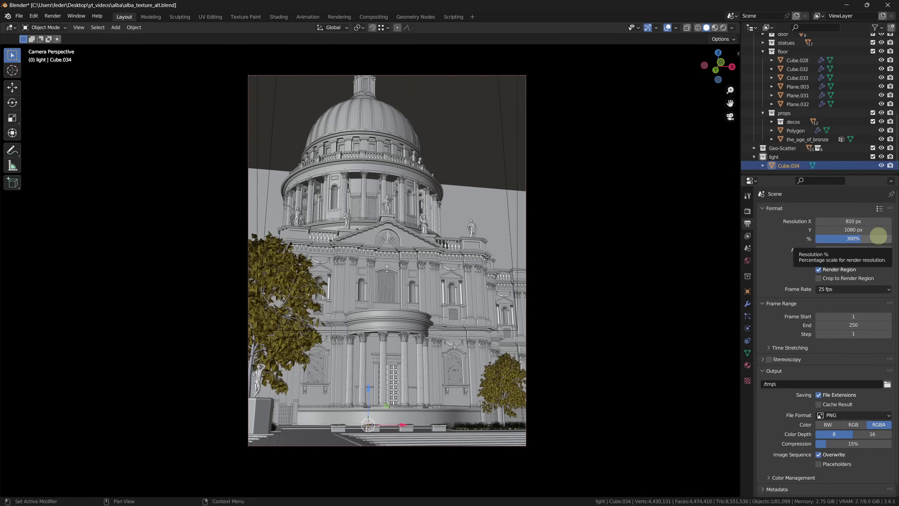
click(748, 211)
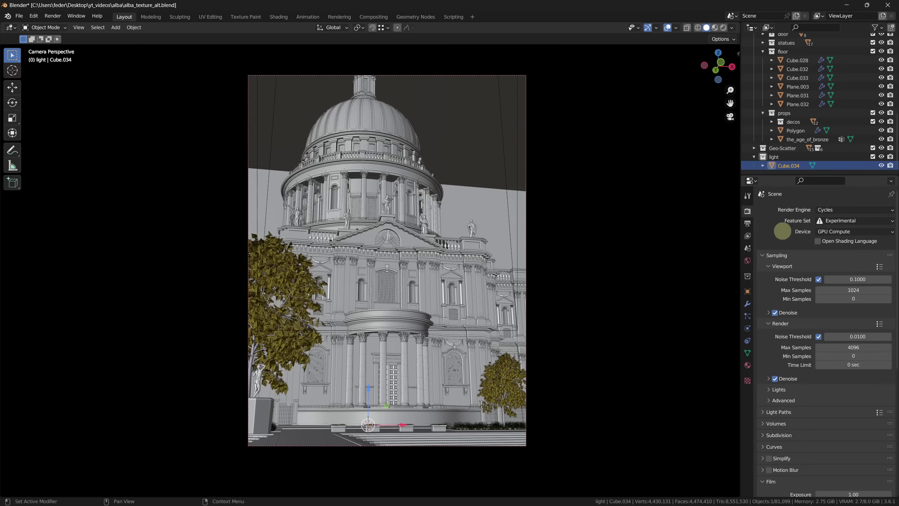
key(F12)
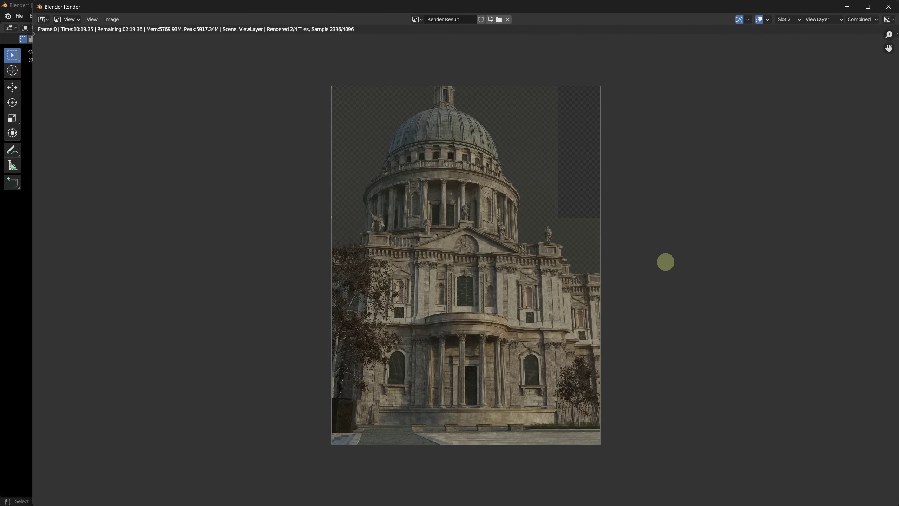
Step: Back in Compositing, turn the right area into an Image Editor showing Render Result
key(Escape)
click(469, 28)
click(488, 58)
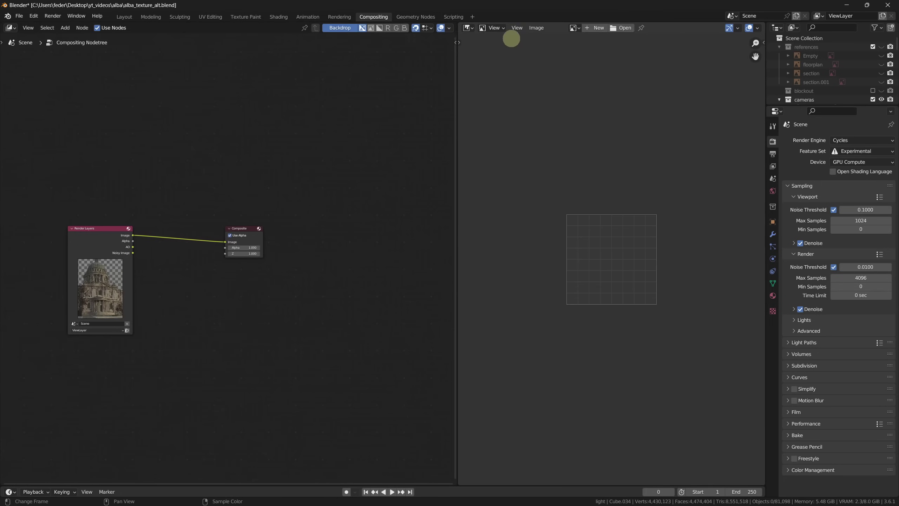
click(575, 27)
click(602, 41)
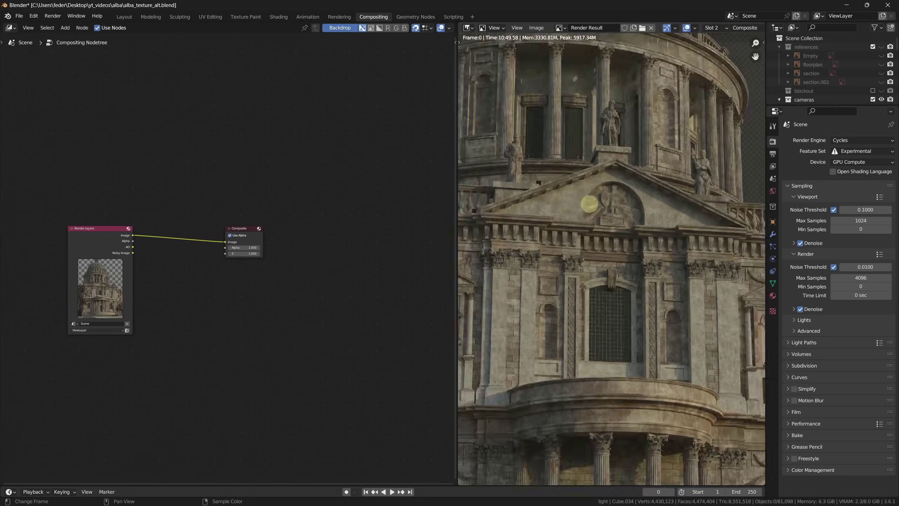
scroll(588, 201, down, 3)
Step: Split the image view and load stpaul.jpg in the second for side-by-side comparison
drag(763, 24, 640, 27)
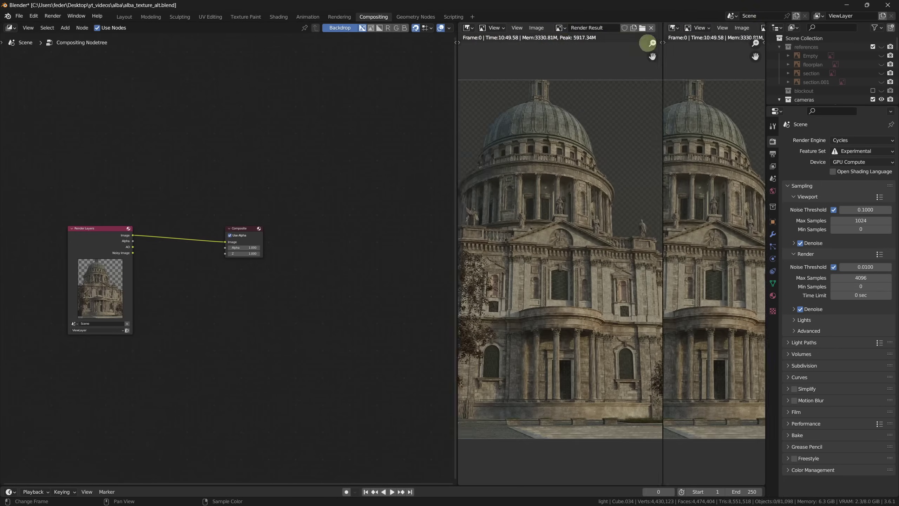
click(726, 27)
text(st)
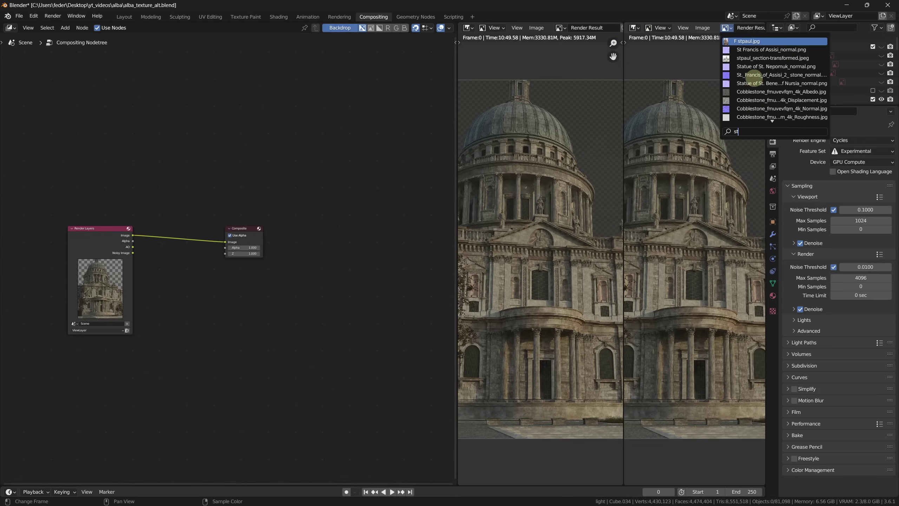
click(748, 43)
scroll(715, 204, up, 3)
scroll(700, 230, up, 3)
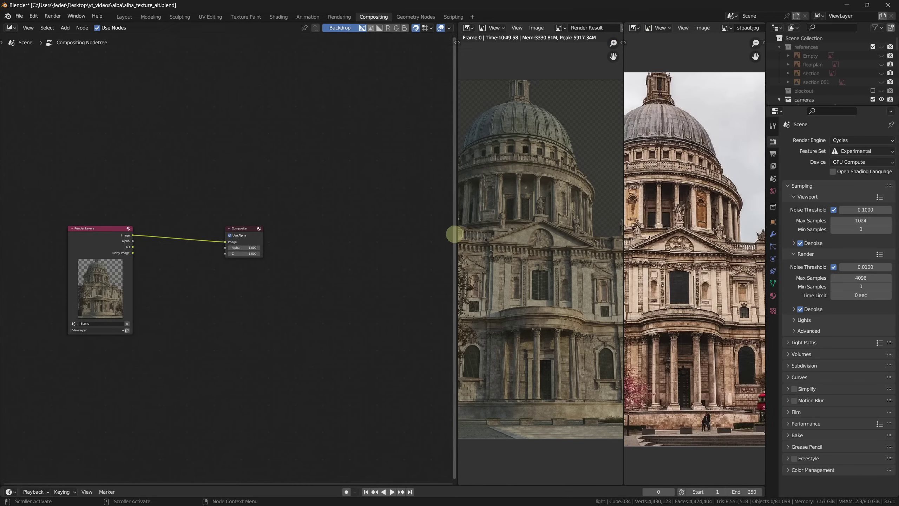
drag(454, 234, 332, 234)
key(shift+a)
Step: Add an Image input node and browse the HDR folder, cancelling without loading
key(Return)
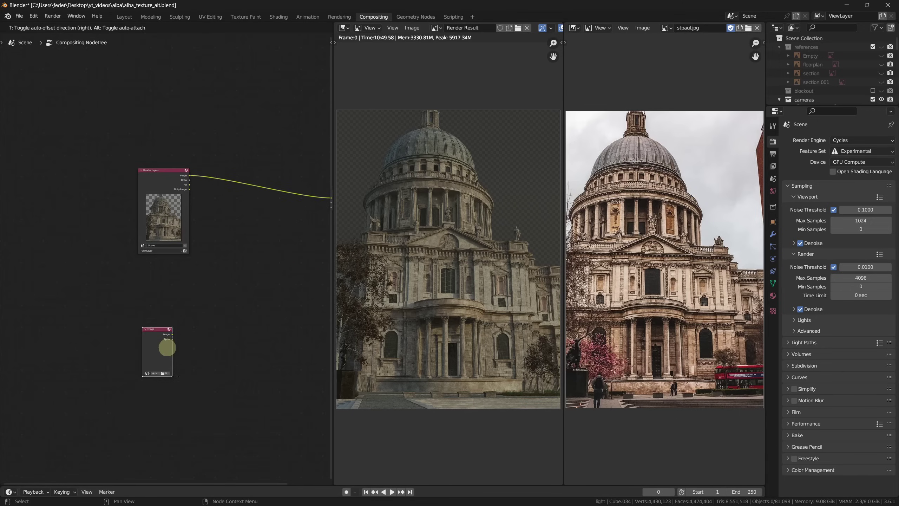
click(160, 313)
middle_drag(206, 363, 261, 201)
scroll(111, 350, up, 3)
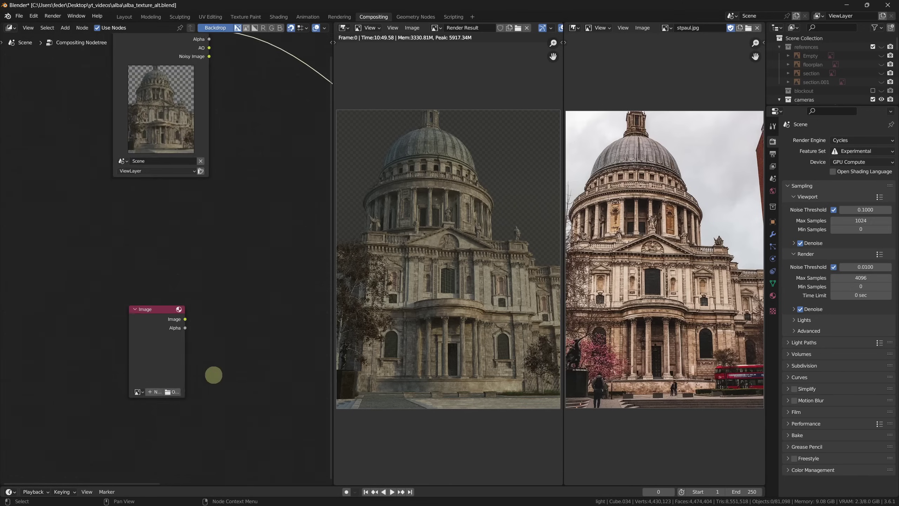
click(173, 403)
click(243, 334)
scroll(491, 239, down, 2)
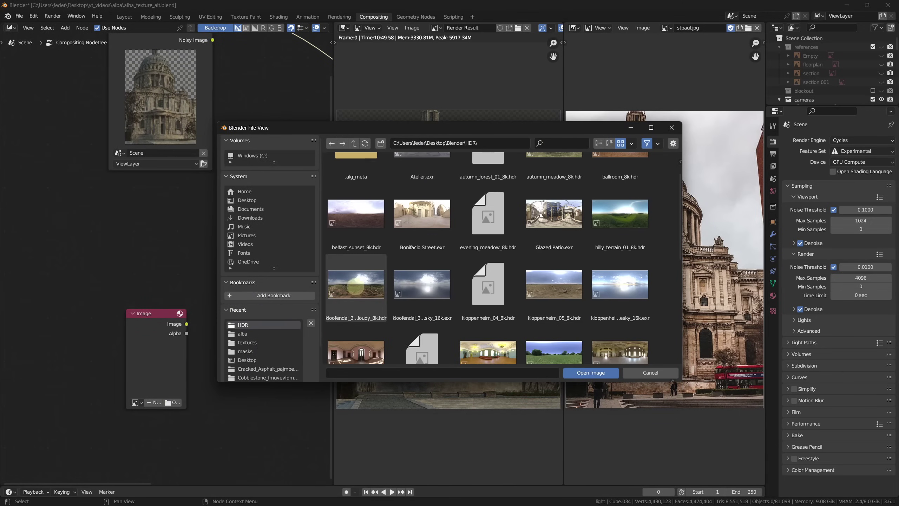
key(Escape)
scroll(217, 295, down, 3)
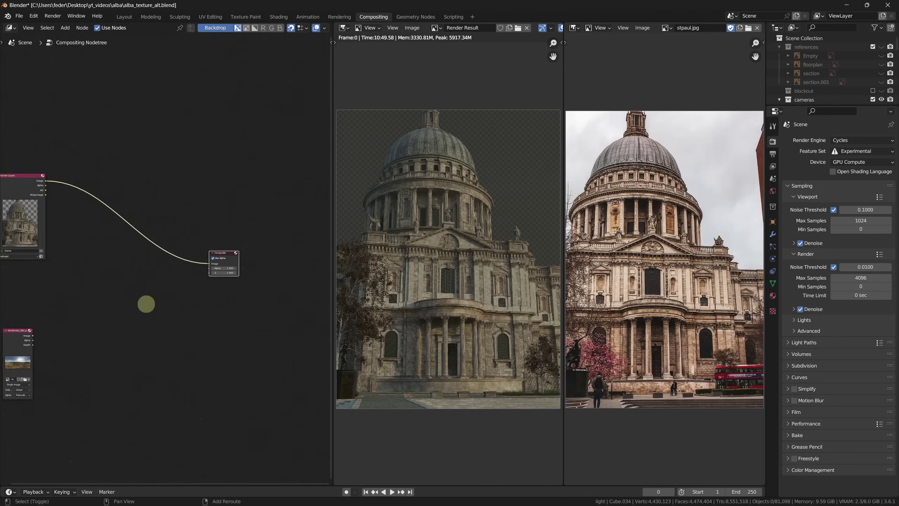
Step: Insert Alpha Over before output and feed it kloofendal_38d_partly_puresky_16k.exr as the sky
key(shift+a)
text(alpha)
key(Return)
click(239, 255)
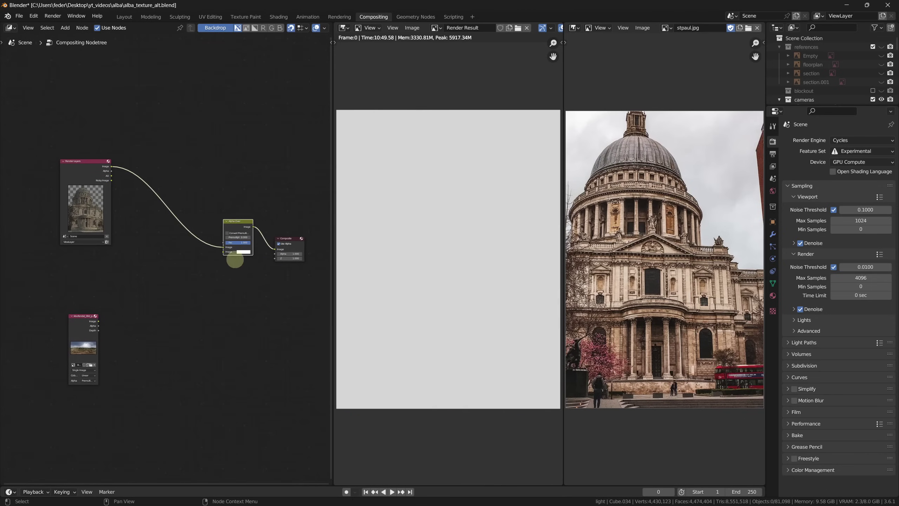
drag(229, 257, 229, 252)
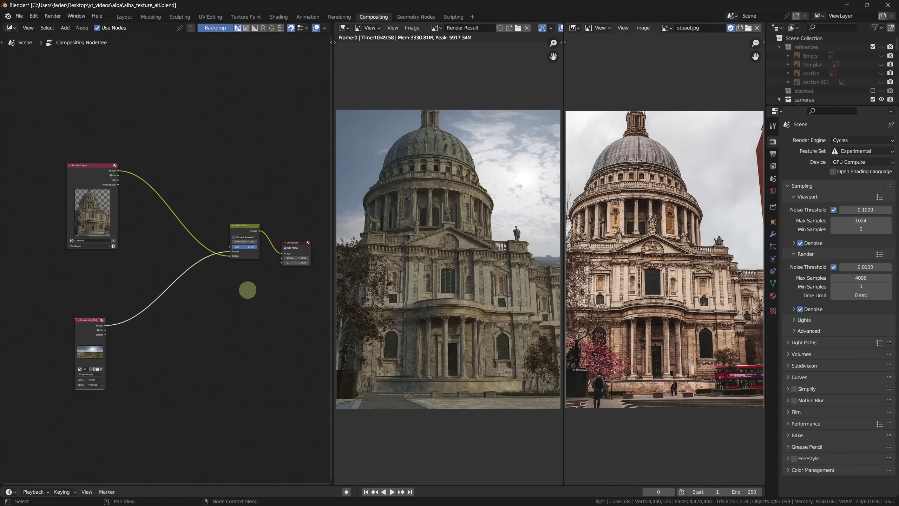
scroll(176, 338, up, 2)
scroll(133, 305, up, 2)
scroll(80, 297, up, 2)
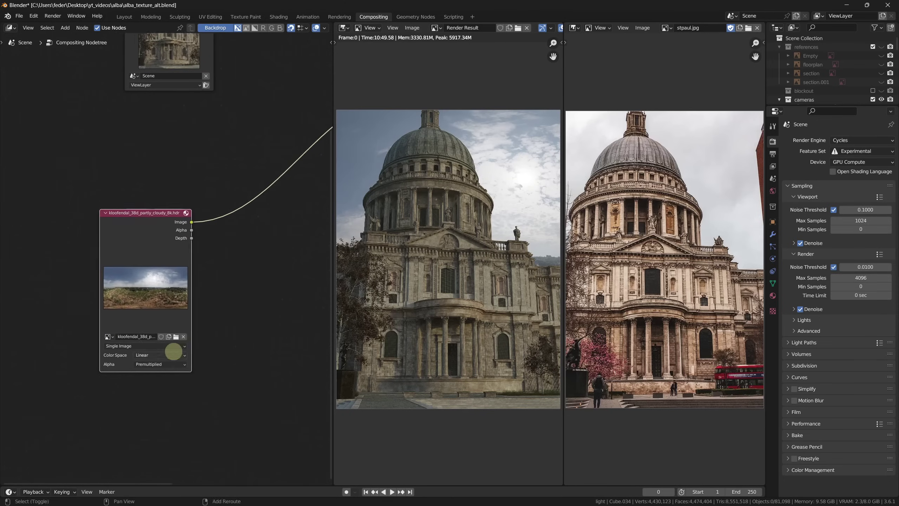
click(176, 356)
scroll(466, 257, down, 1)
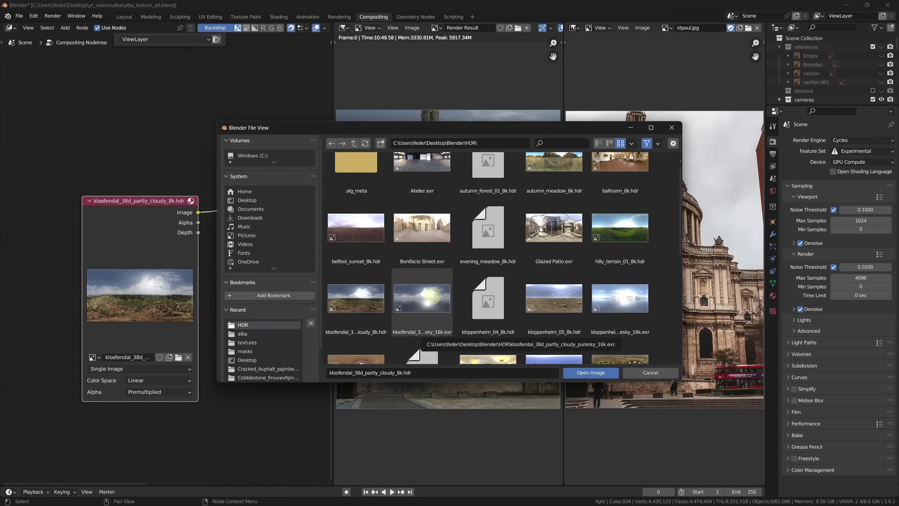
double_click(433, 297)
scroll(227, 263, down, 2)
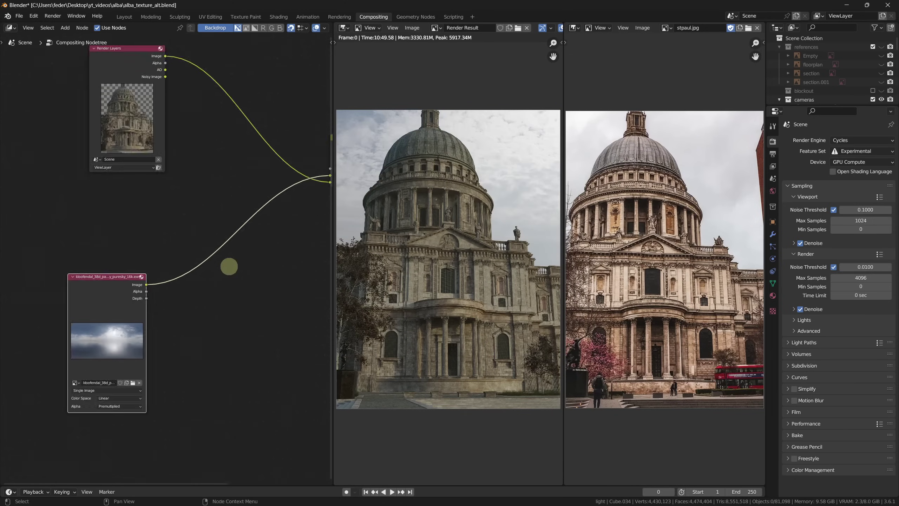
scroll(155, 211, down, 1)
scroll(194, 219, up, 2)
Step: Multiply the render by its AO pass with a Mix node at factor 0.5
key(shift+a)
click(197, 215)
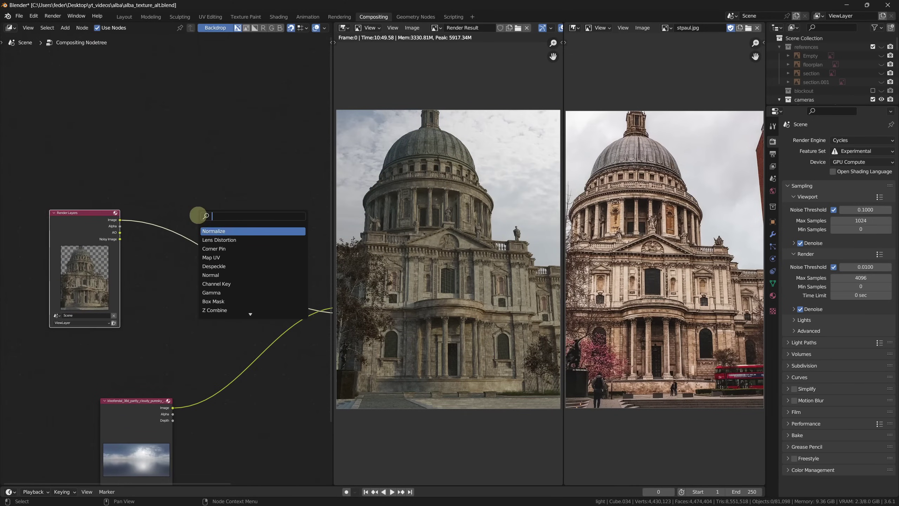
text(mix)
key(Return)
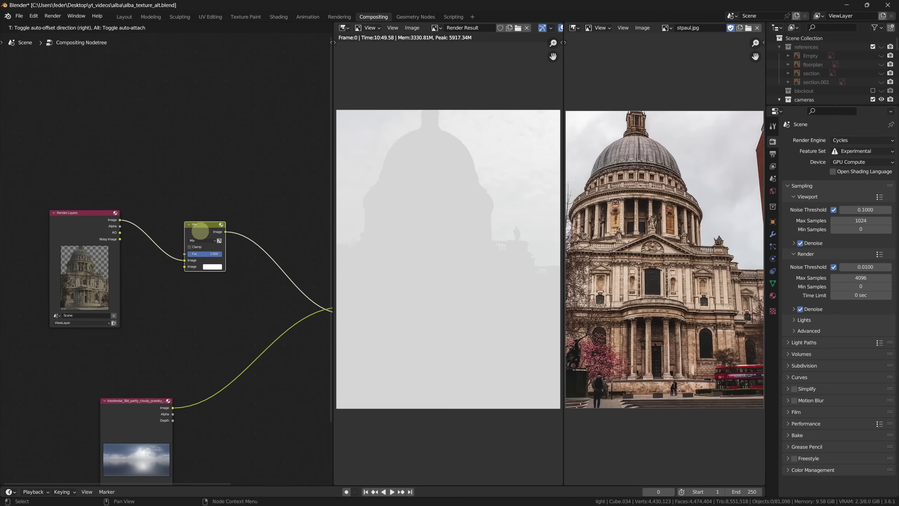
drag(144, 241, 184, 267)
click(202, 269)
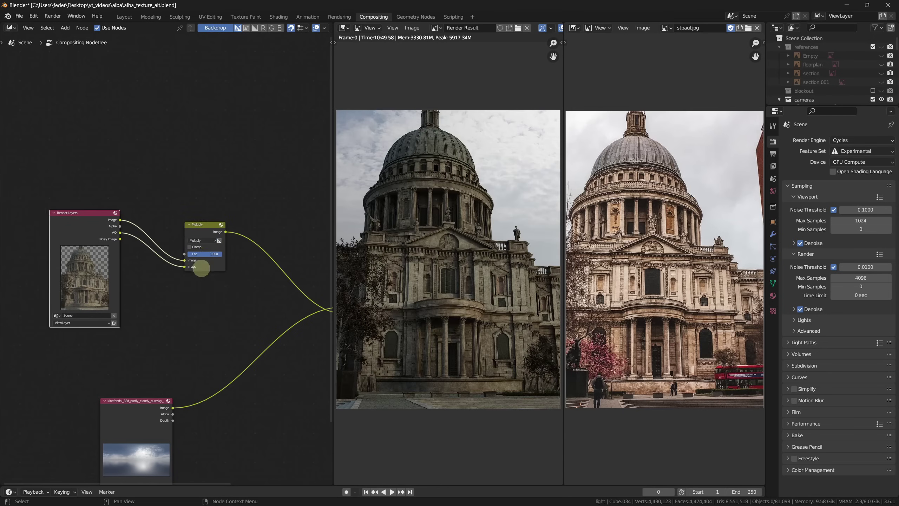
drag(434, 253, 329, 254)
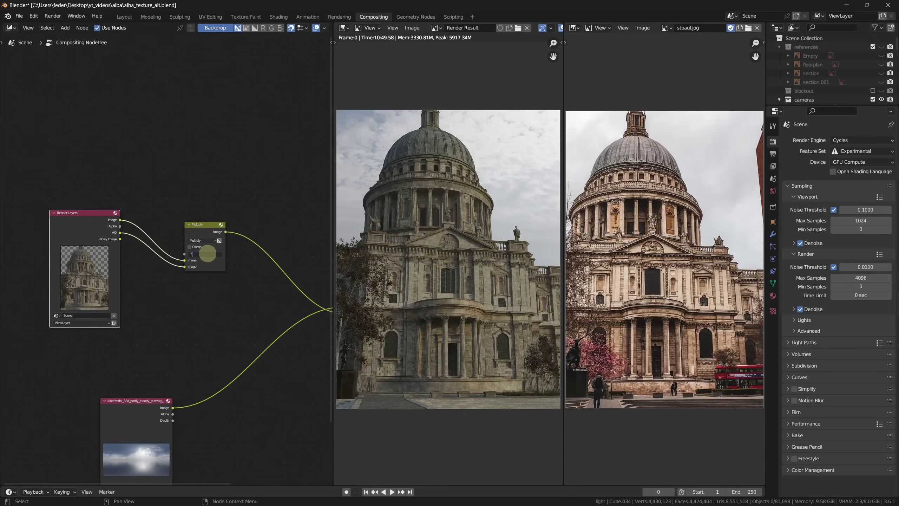
text(.5)
key(Return)
drag(192, 225, 176, 233)
scroll(176, 233, down, 3)
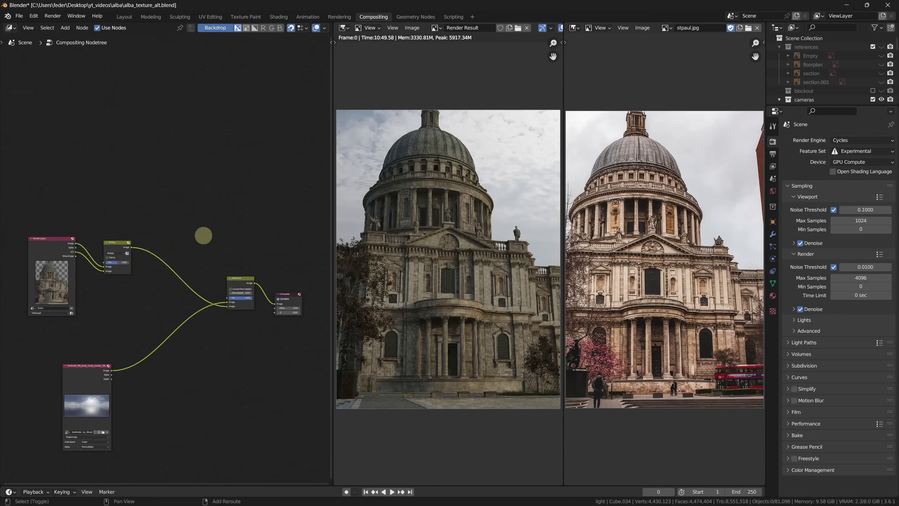
Step: Drop an Exposure node into the chain after the AO multiply
key(shift+a)
text(exposu)
key(Return)
click(168, 267)
scroll(173, 270, up, 2)
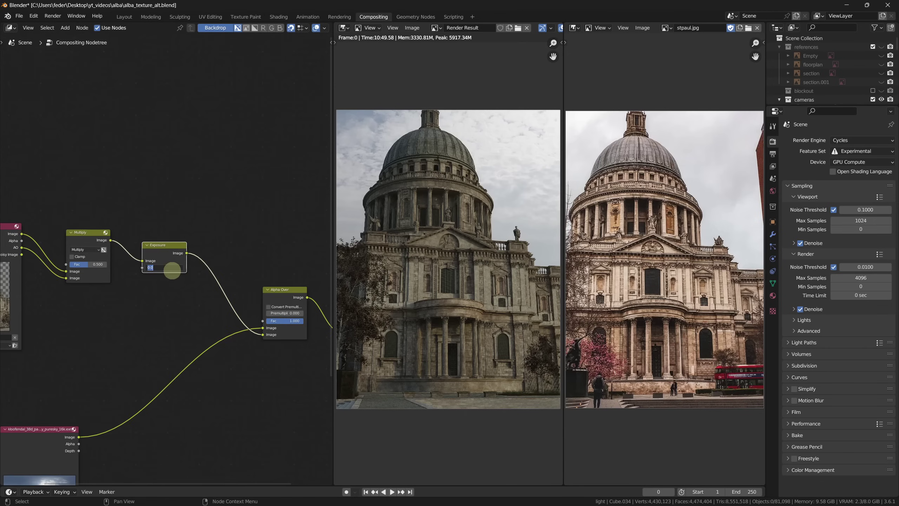
mouse_move(172, 335)
middle_down()
mouse_move(315, 340)
mouse_move(232, 271)
middle_up()
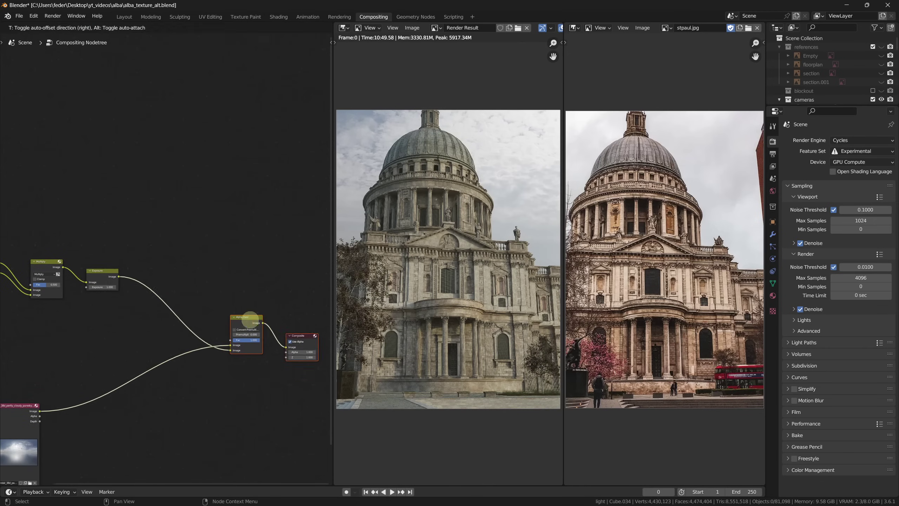
key(shift+a)
text(rgb)
Step: Insert an RGB Curves node and pull its point down to darken the image
click(242, 311)
click(238, 309)
scroll(239, 309, up, 1)
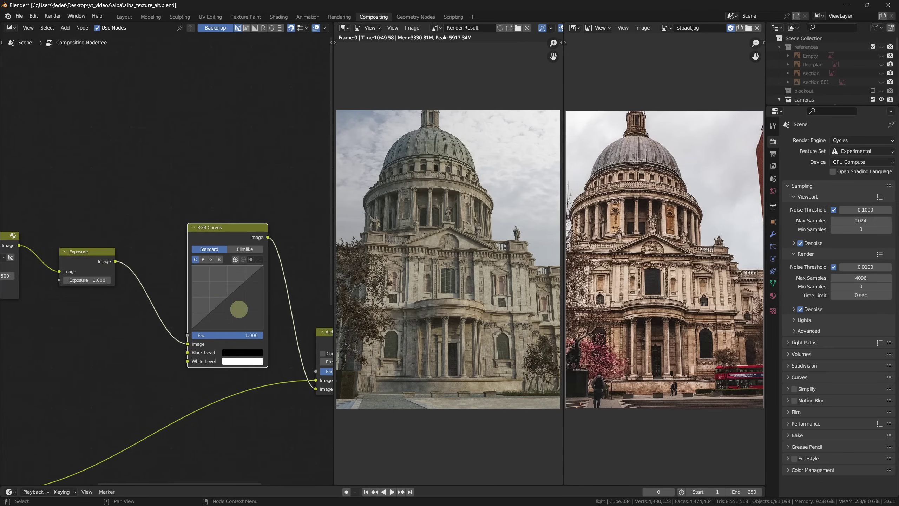
drag(212, 314, 216, 317)
scroll(330, 211, down, 2)
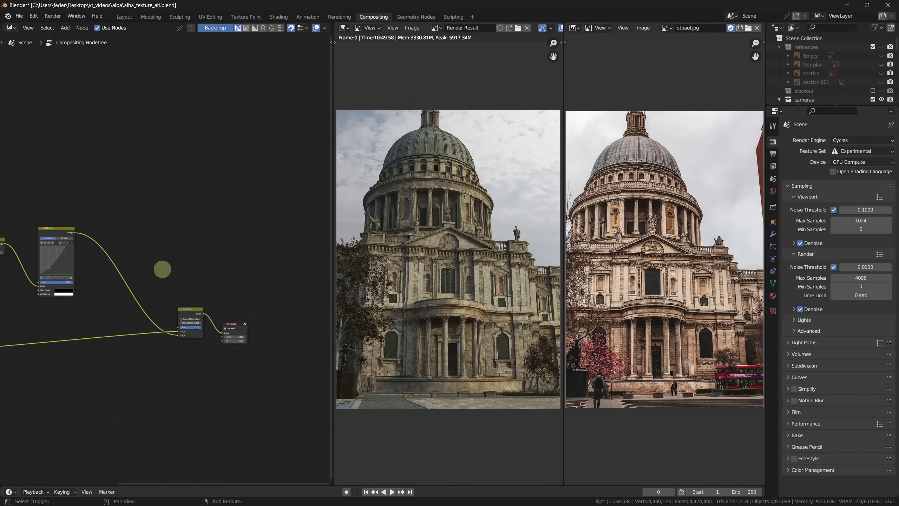
Step: Insert a Color Balance node and raise its Gain to brighten the image
key(shift+a)
text(colo)
click(183, 321)
click(151, 301)
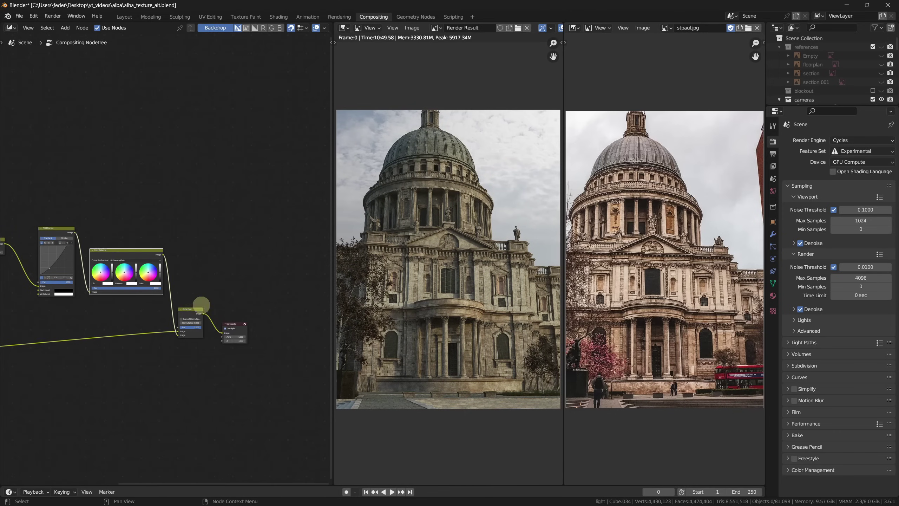
scroll(217, 310, up, 2)
scroll(218, 311, up, 4)
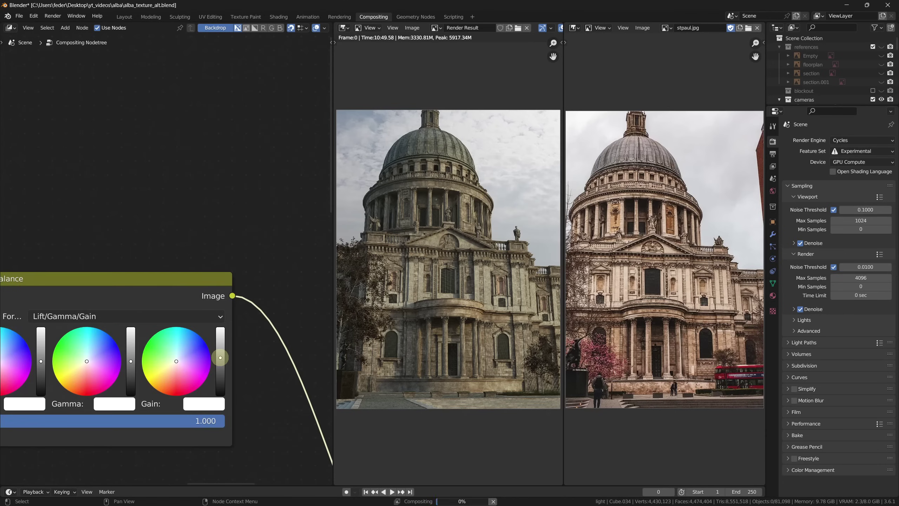
drag(220, 358, 221, 354)
scroll(182, 219, left, 3)
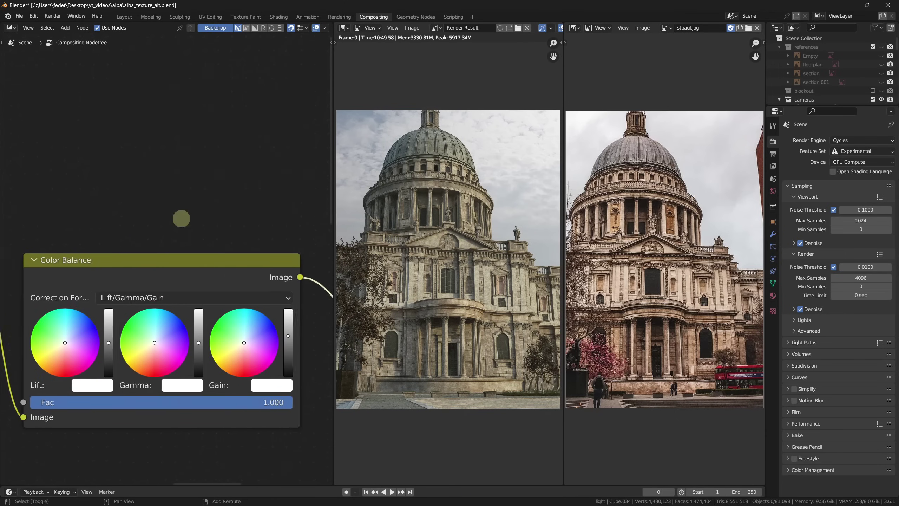
scroll(164, 324, left, 2)
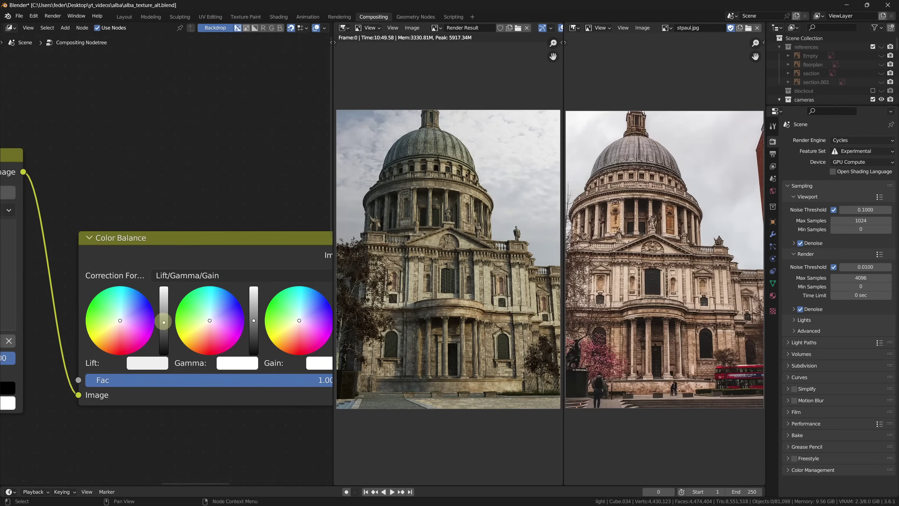
scroll(163, 322, down, 4)
Step: Insert Brightness/Contrast with Contrast 0.8 before Alpha Over and raise Exposure to 1.1
key(shift+a)
text(bright)
key(Return)
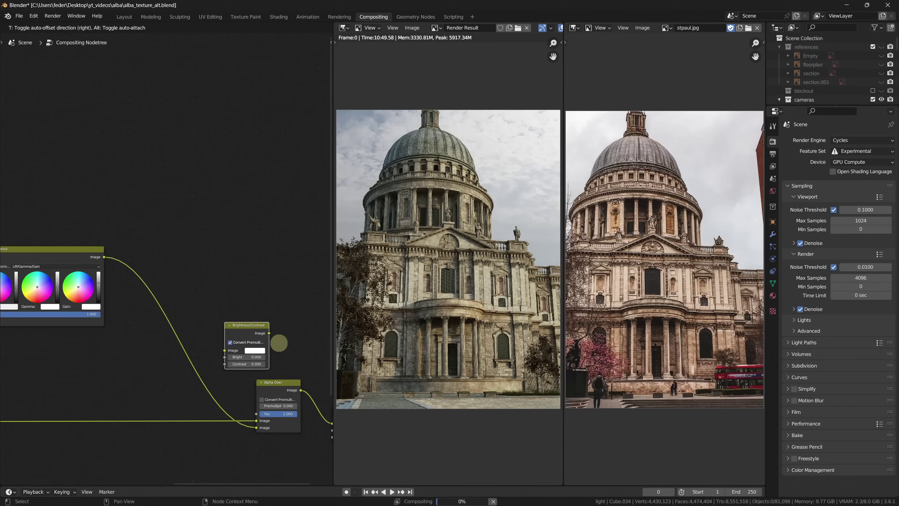
click(222, 350)
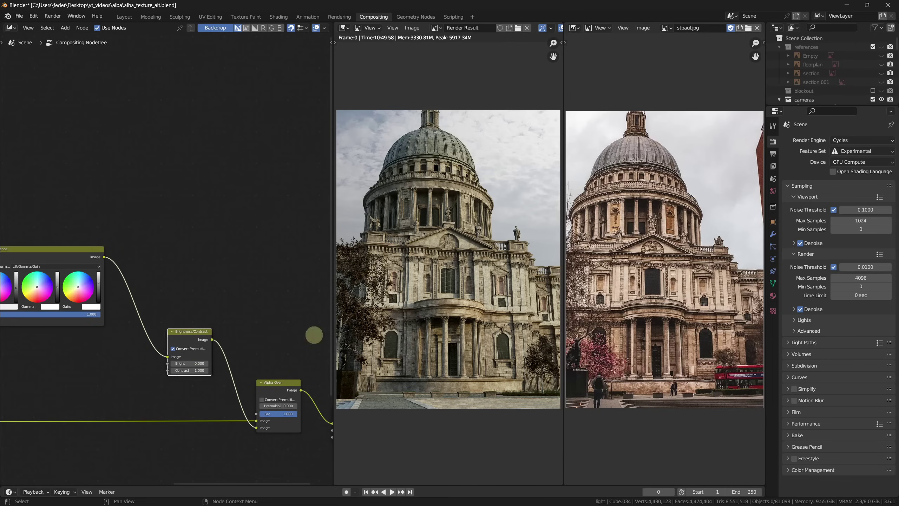
scroll(203, 302, up, 2)
click(221, 385)
text(0.8)
key(Return)
scroll(45, 179, down, 2)
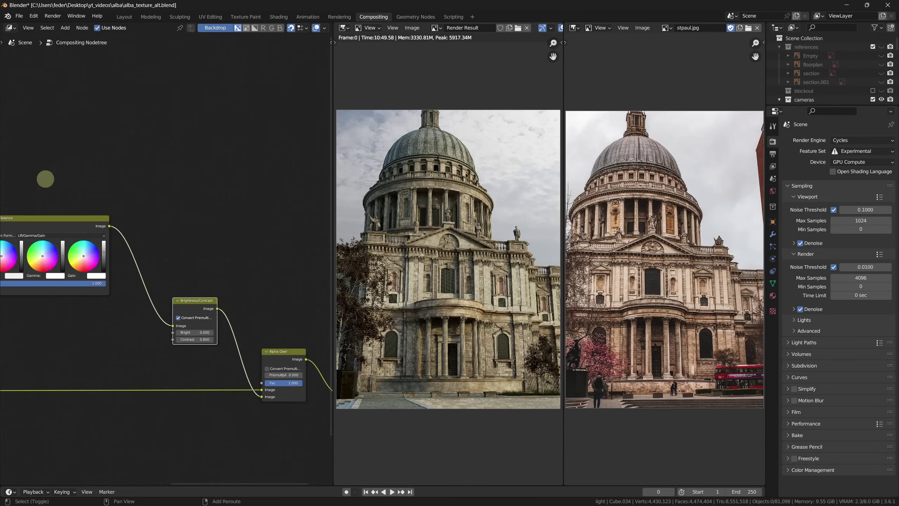
scroll(45, 179, down, 2)
scroll(231, 251, up, 2)
click(190, 282)
text(1.100)
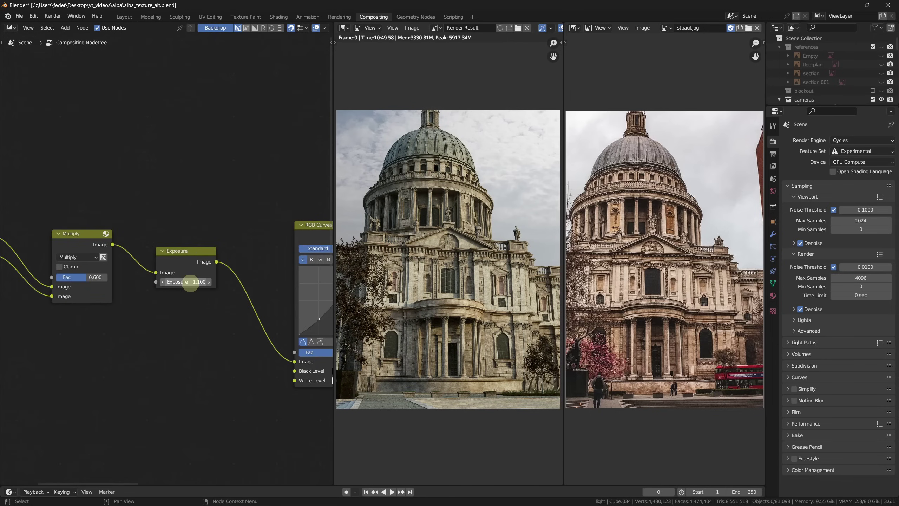